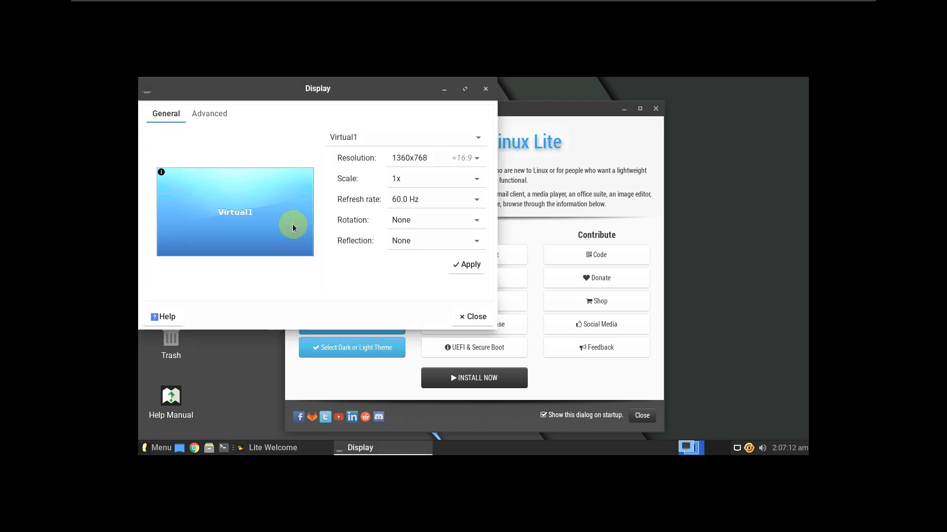
# Step: Set the Virtual1 display resolution to 1920x1080, apply it and keep the new configuration
pyautogui.click(400, 163)
pyautogui.scroll(3, 424, 207)
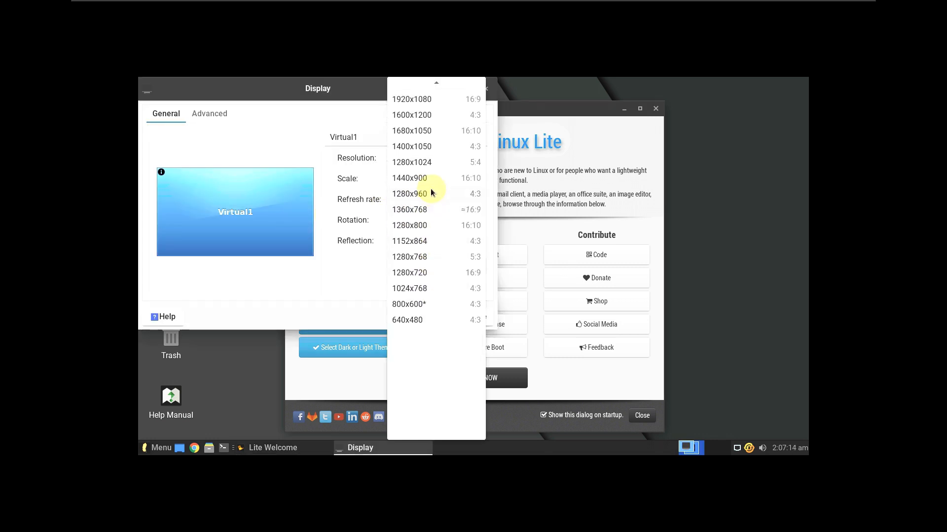
pyautogui.click(431, 124)
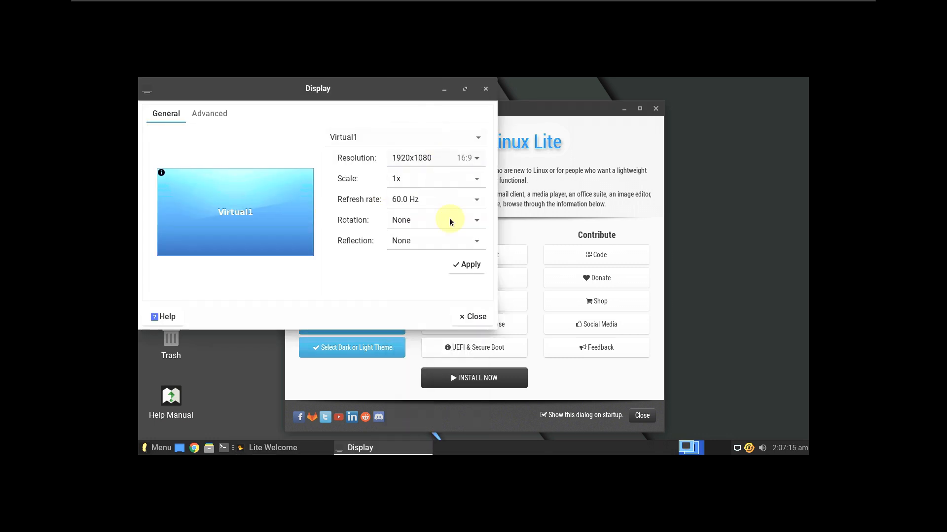
pyautogui.click(472, 265)
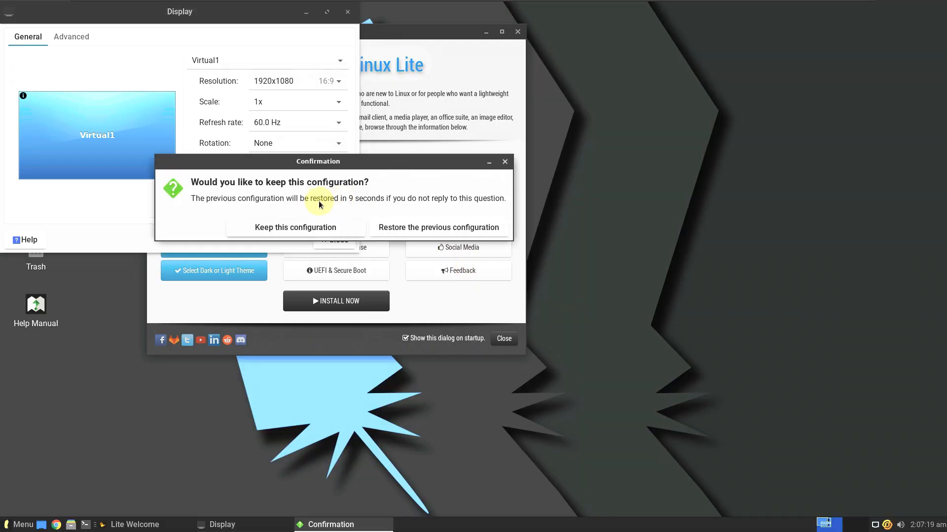
pyautogui.click(313, 228)
# Step: Close the Lite Welcome window and the Display settings window to clear the desktop
pyautogui.moveTo(407, 28); pyautogui.dragTo(480, 80)
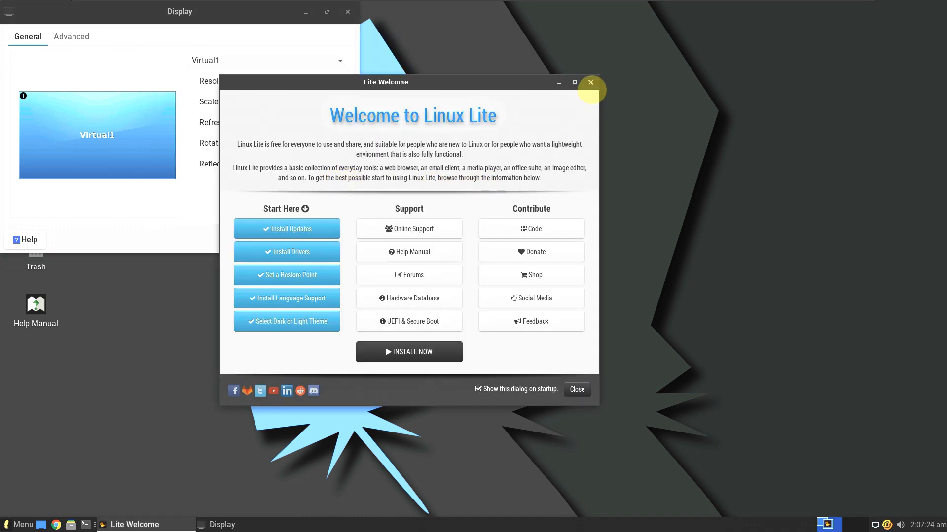
pyautogui.click(590, 84)
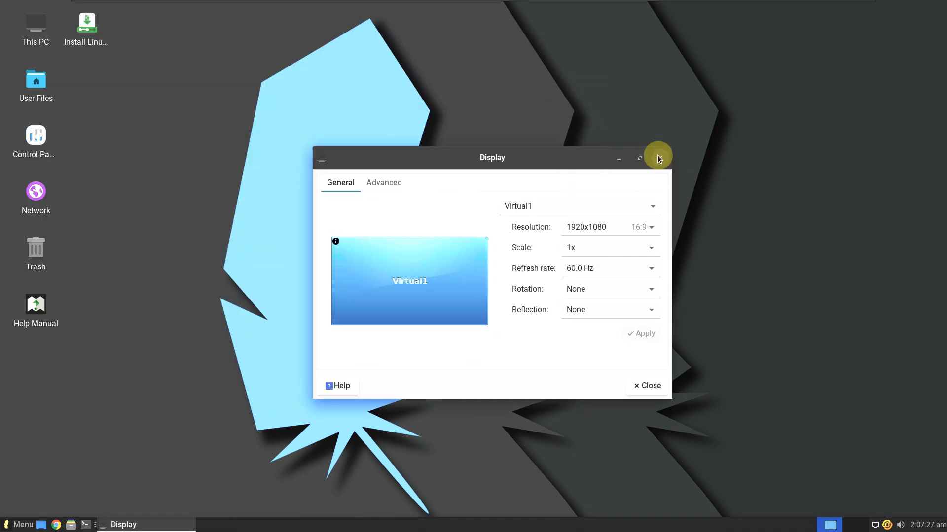
pyautogui.click(660, 154)
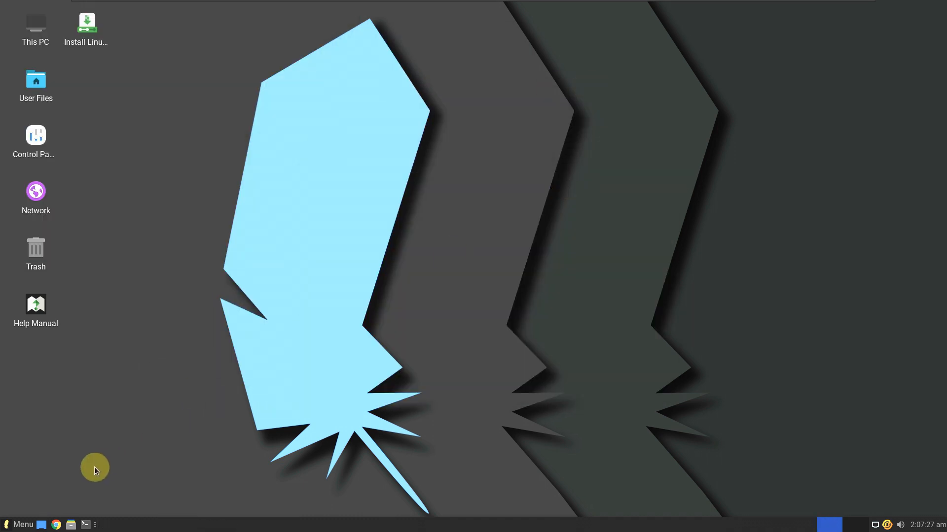
# Step: Launch System Monitor from the System application category
pyautogui.click(20, 524)
pyautogui.click(55, 402)
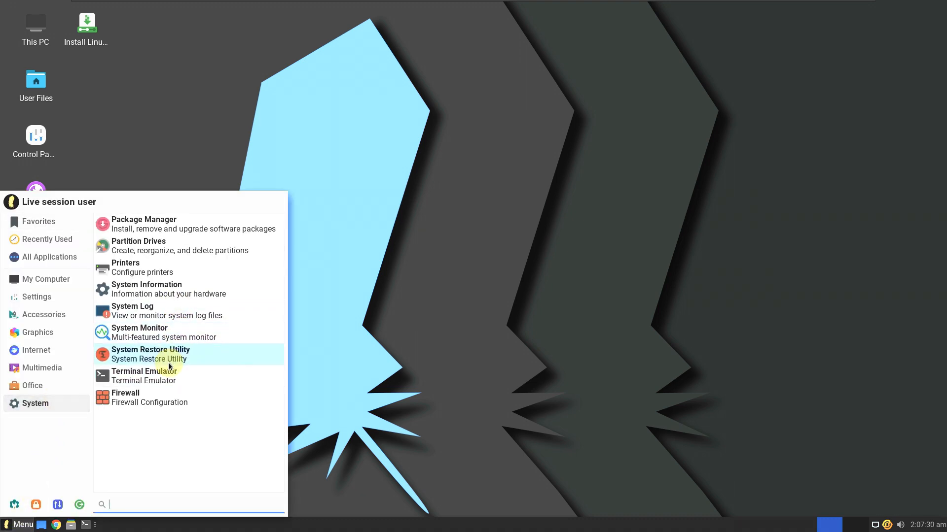
pyautogui.click(165, 333)
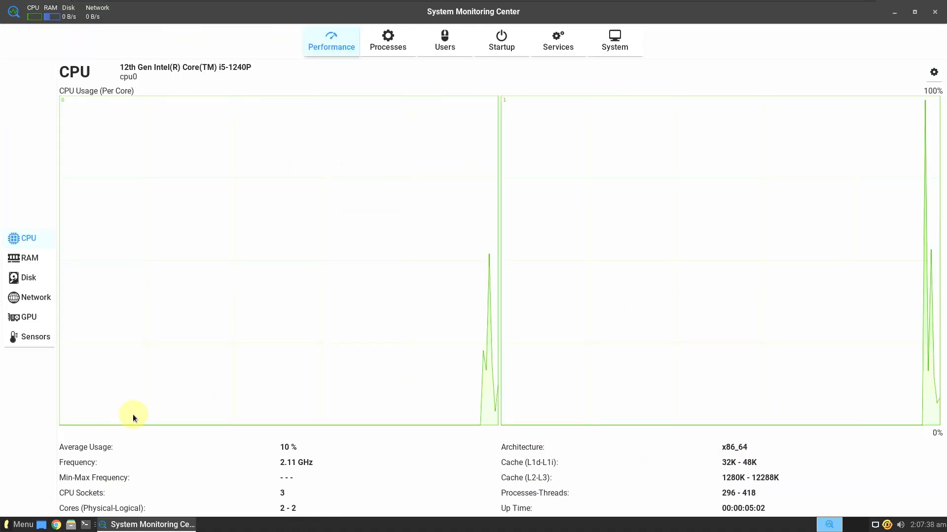
# Step: Look through the RAM, disk, network and sensor performance pages and return to the CPU page
pyautogui.click(47, 254)
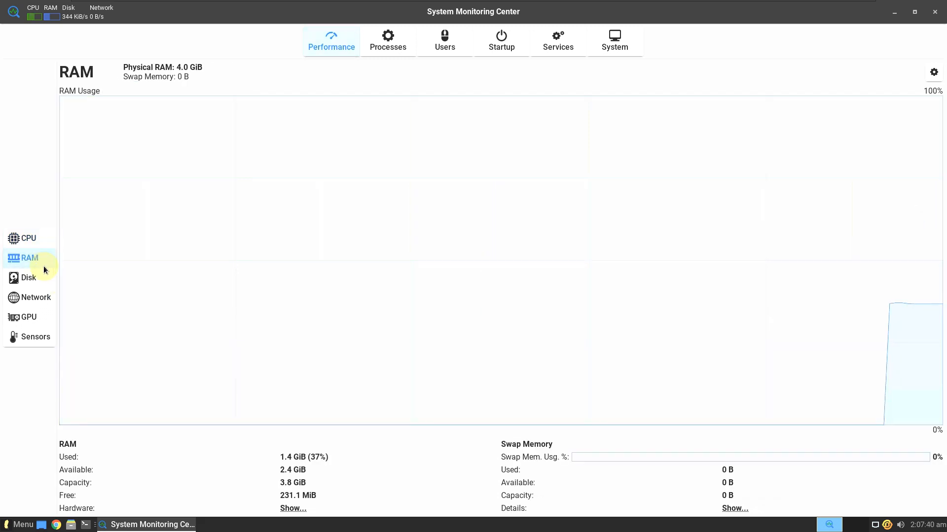
pyautogui.click(42, 279)
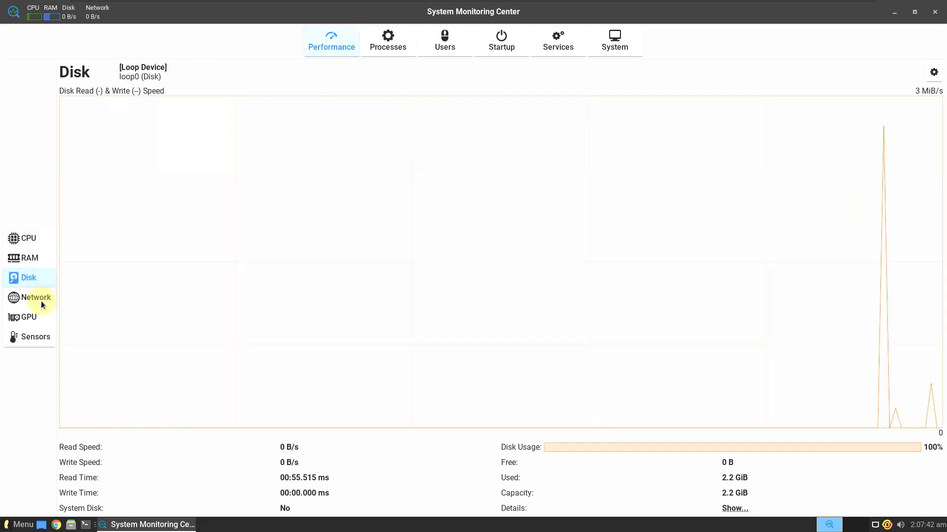
pyautogui.click(41, 299)
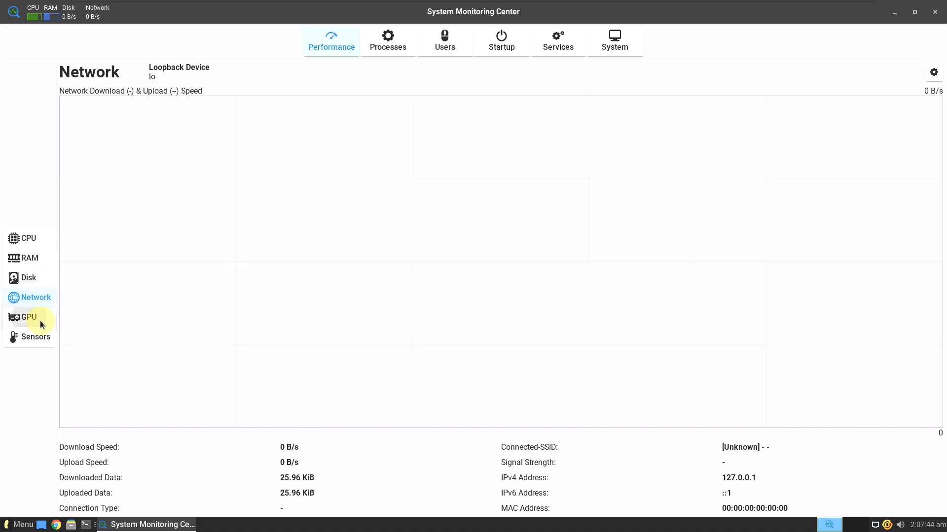
pyautogui.click(41, 337)
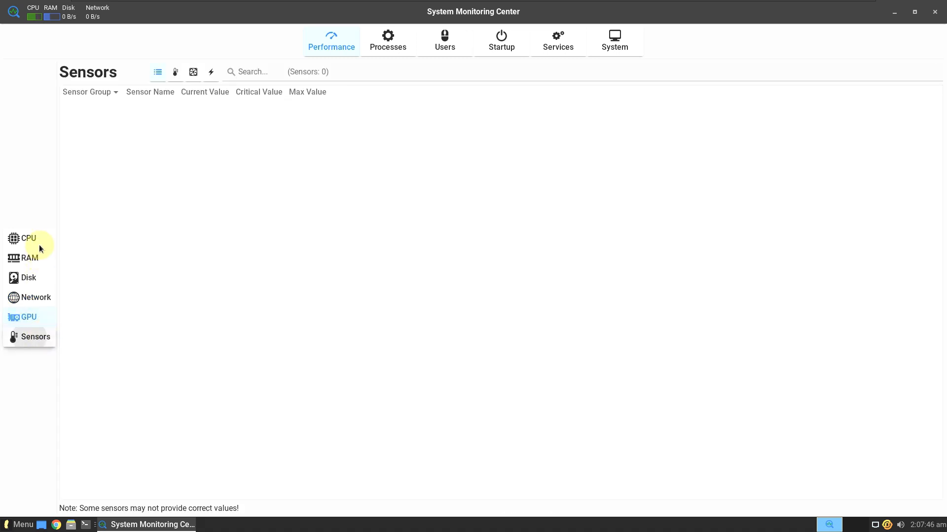
pyautogui.click(35, 239)
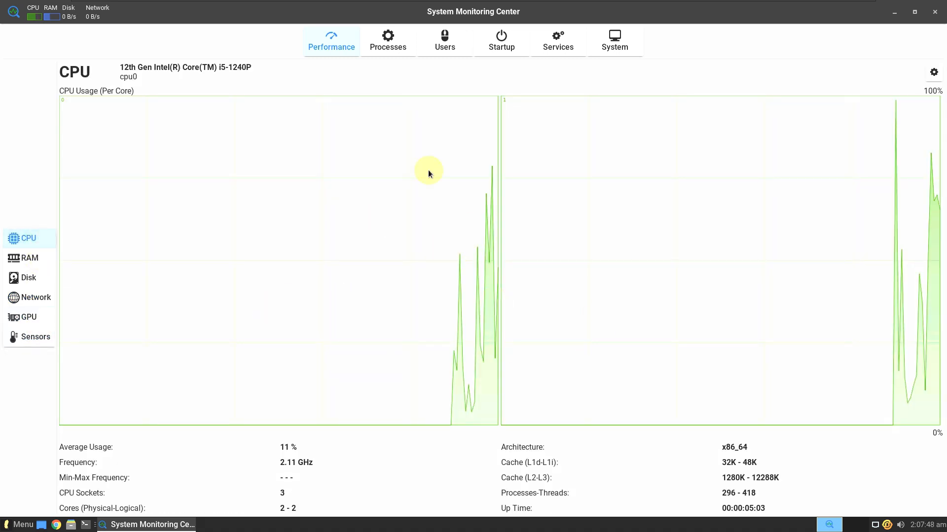
# Step: Examine the list of running processes and the startup items
pyautogui.click(374, 47)
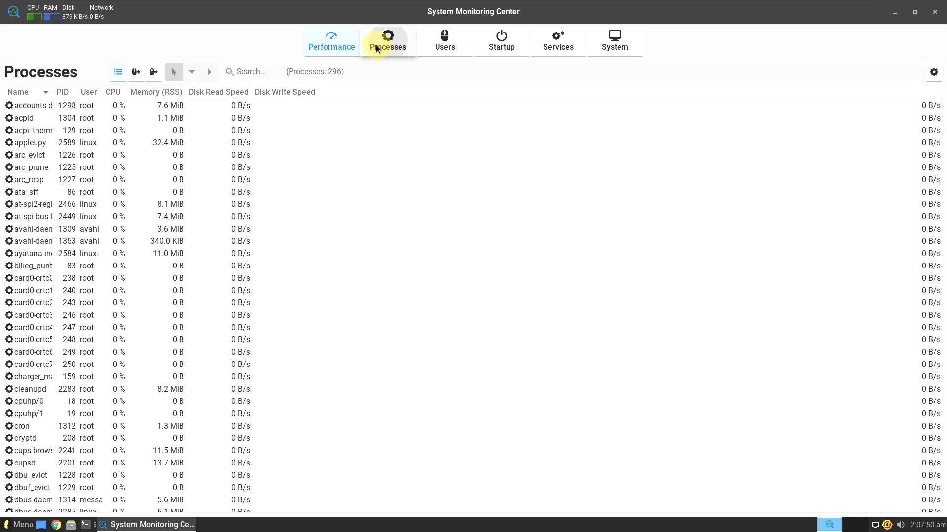
pyautogui.scroll(-9, 465, 270)
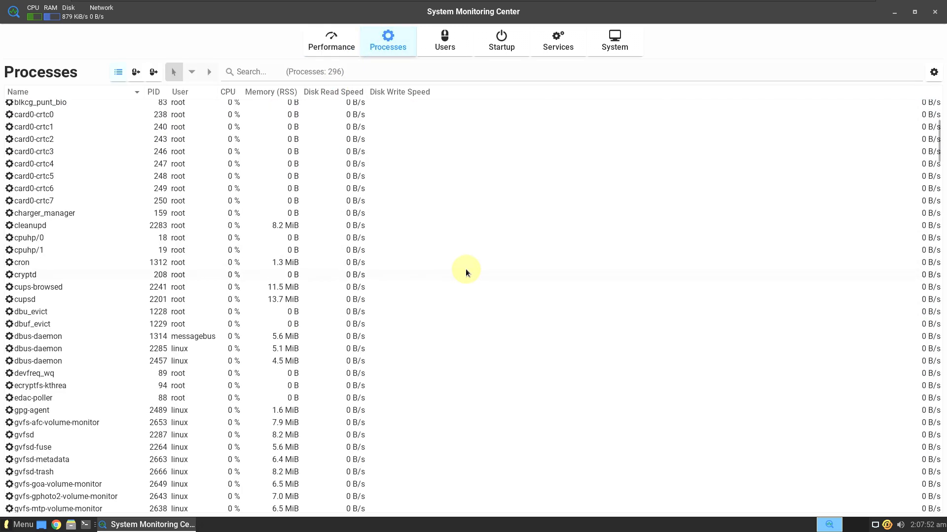
pyautogui.moveTo(937, 188); pyautogui.dragTo(908, 101)
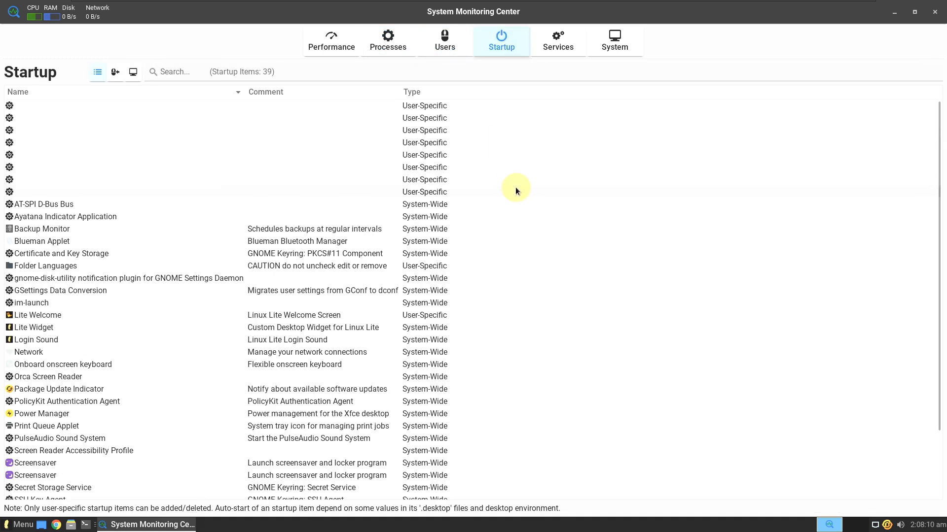
pyautogui.scroll(-3, 516, 187)
# Step: Examine the full list of system services and their states through to its end
pyautogui.click(551, 49)
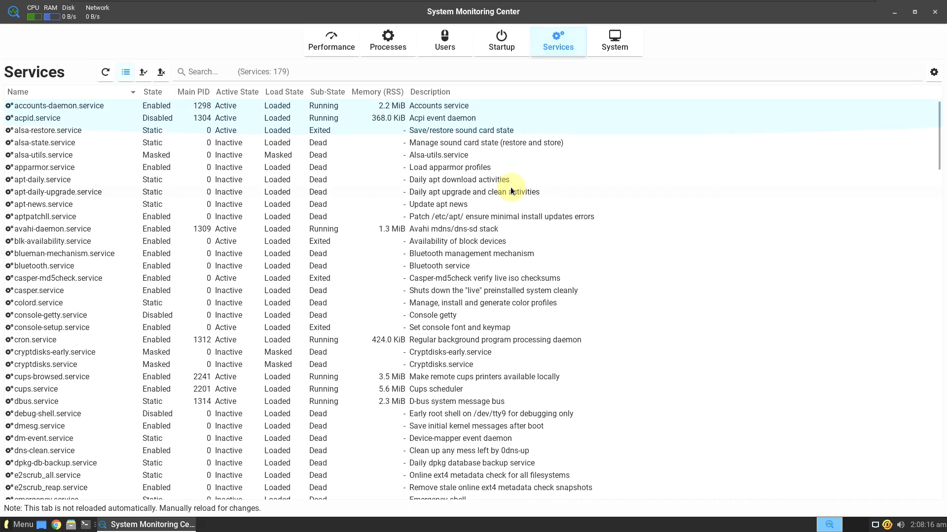
pyautogui.scroll(-20, 511, 189)
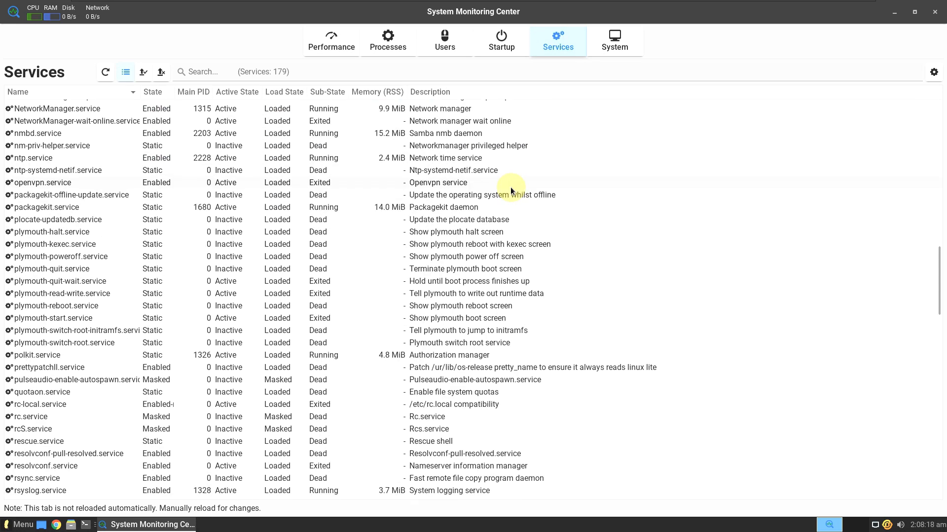
pyautogui.scroll(-20, 510, 191)
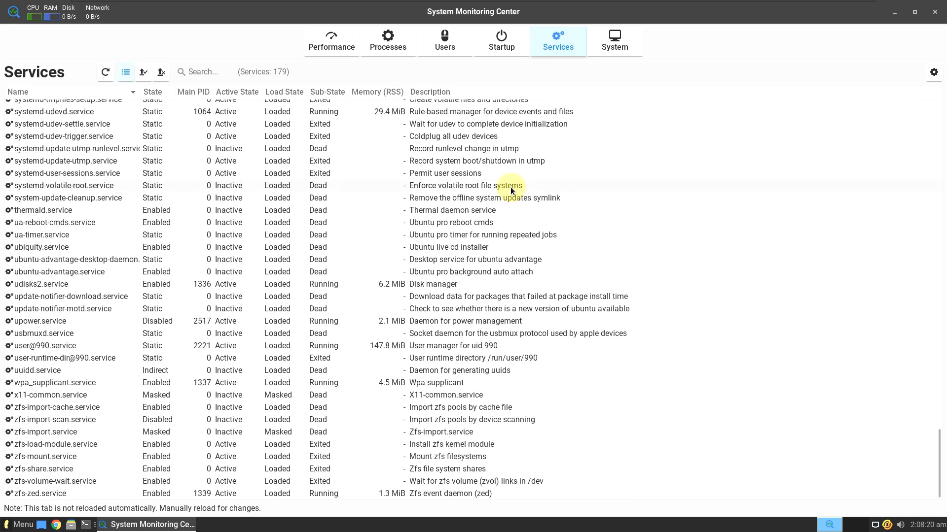
# Step: Check the operating system and desktop environment details, and return to the CPU performance page
pyautogui.click(597, 43)
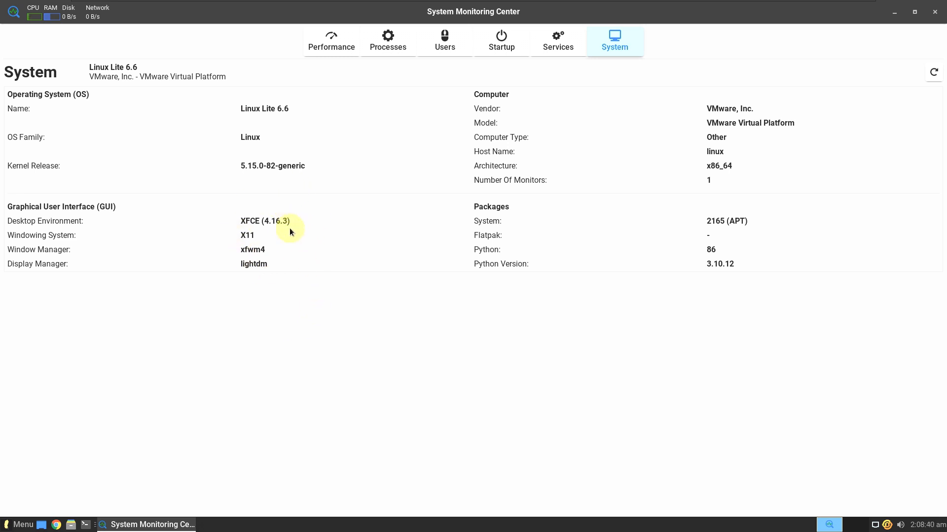
pyautogui.moveTo(264, 220); pyautogui.dragTo(299, 223)
pyautogui.click(319, 47)
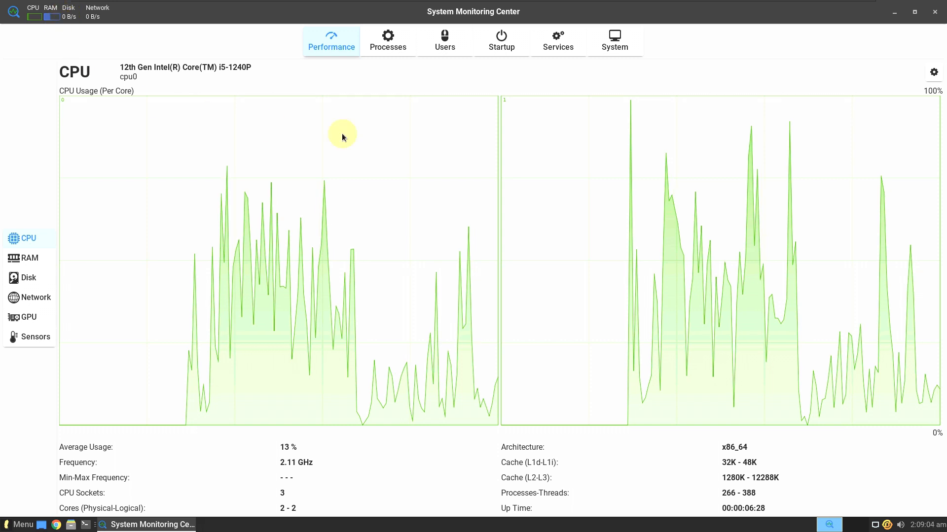
# Step: Restore the maximized System Monitoring Center window, move it to the desktop's upper-right corner and shrink it into a compact window
pyautogui.click(911, 16)
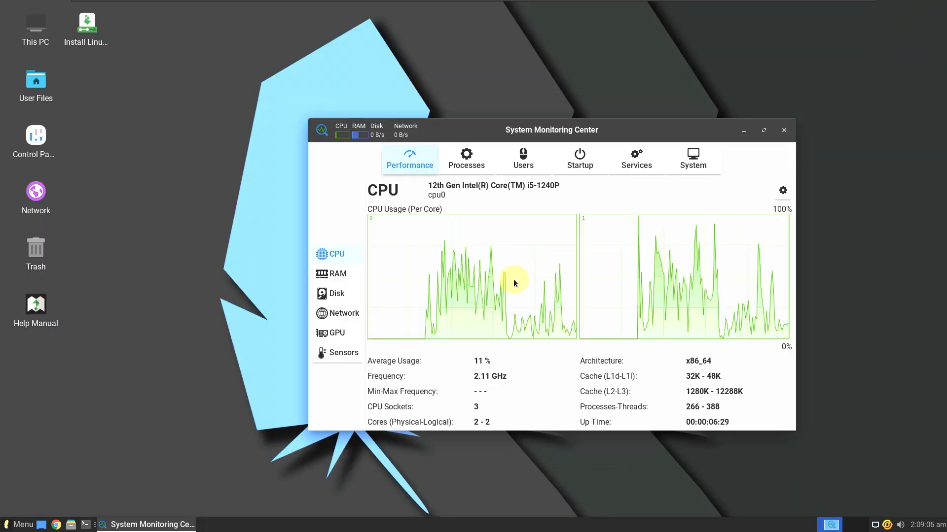
pyautogui.click(344, 280)
pyautogui.click(343, 262)
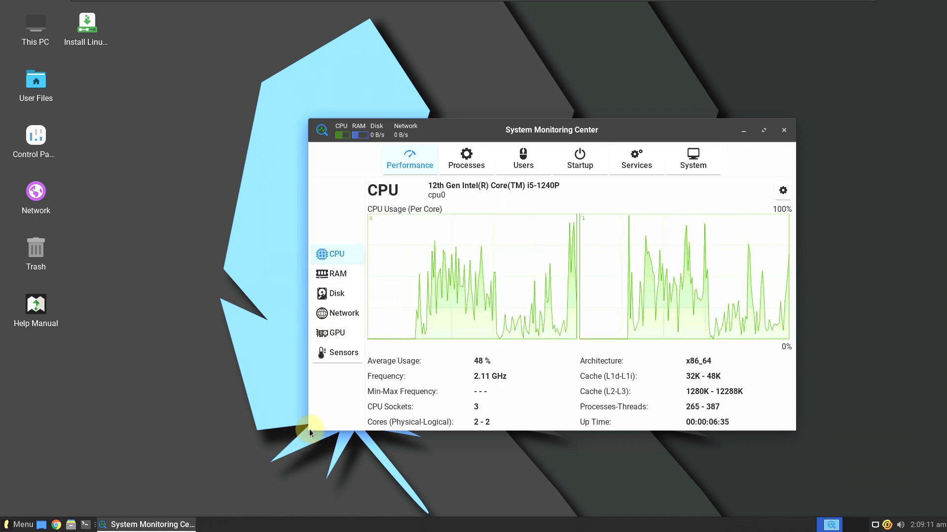
pyautogui.moveTo(652, 137); pyautogui.dragTo(802, 20)
pyautogui.moveTo(457, 309); pyautogui.dragTo(616, 217)
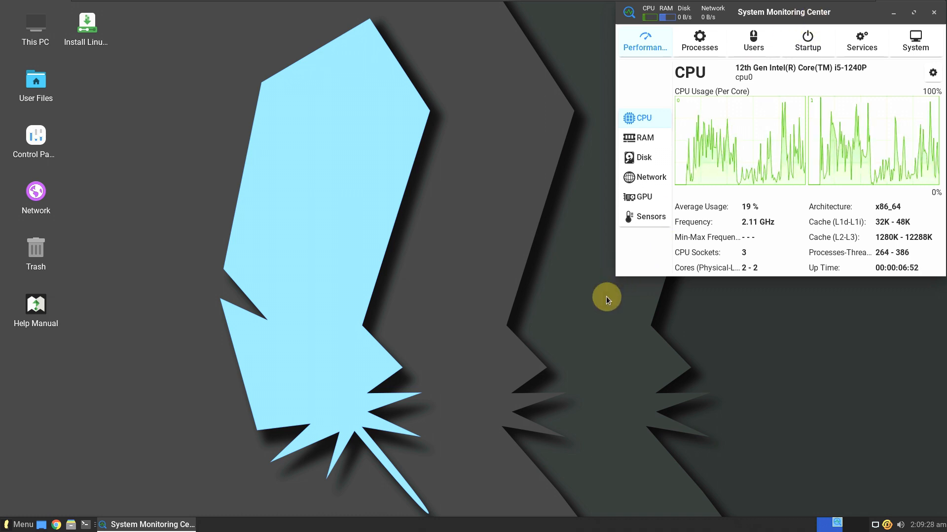
# Step: Compare idle RAM and CPU usage by alternating between the two performance pages
pyautogui.click(638, 137)
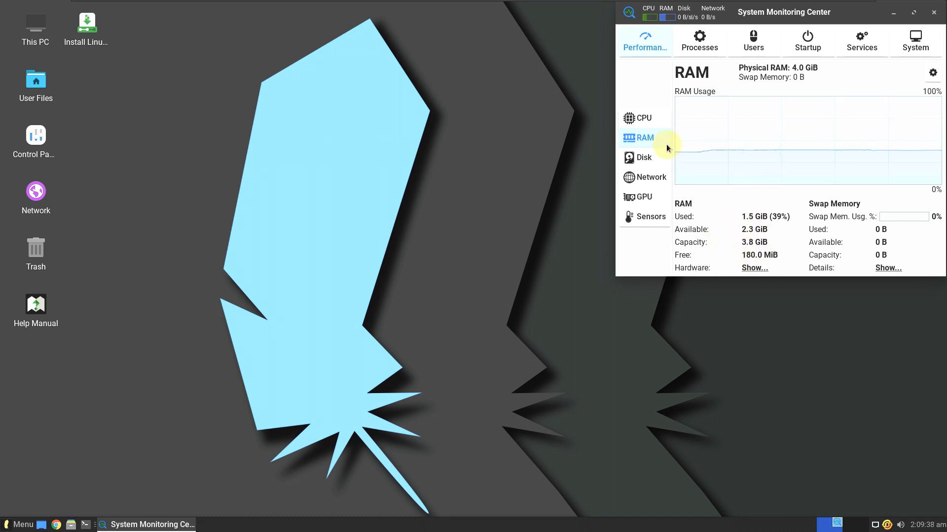
pyautogui.click(649, 123)
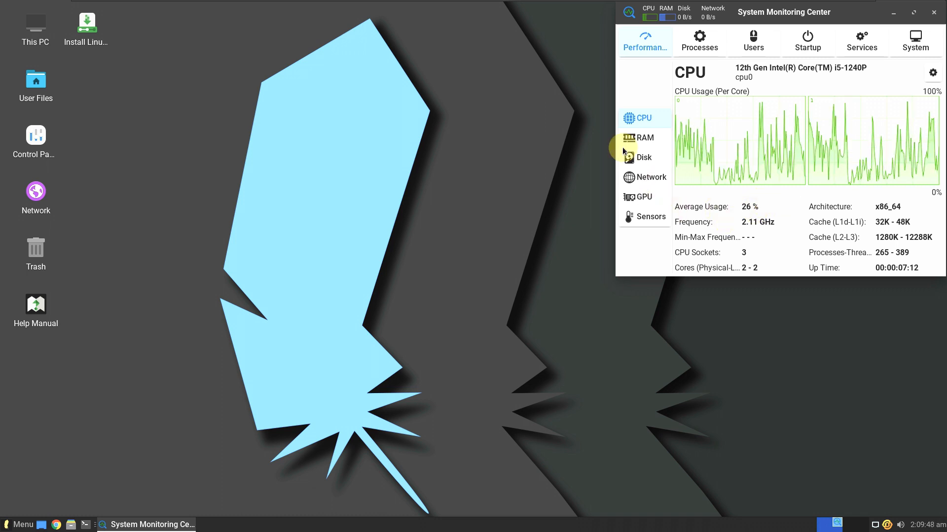
pyautogui.click(636, 140)
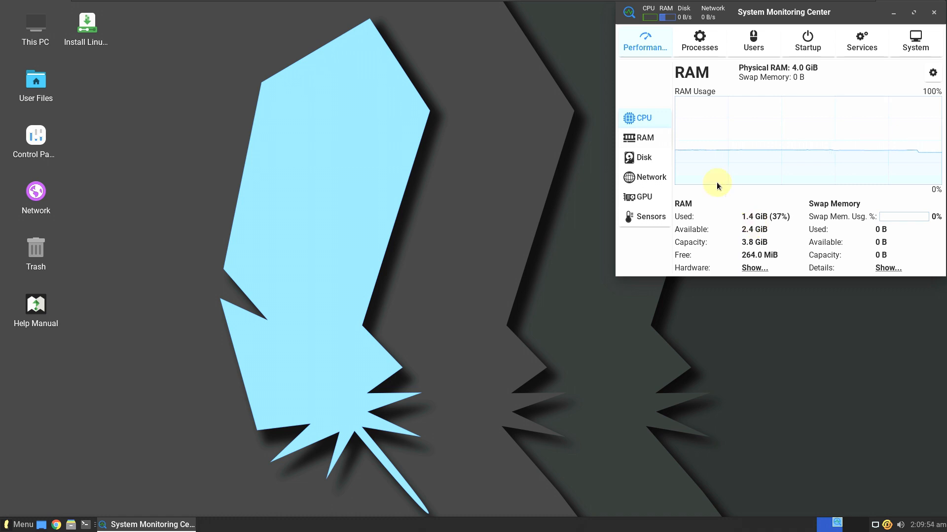
pyautogui.click(651, 122)
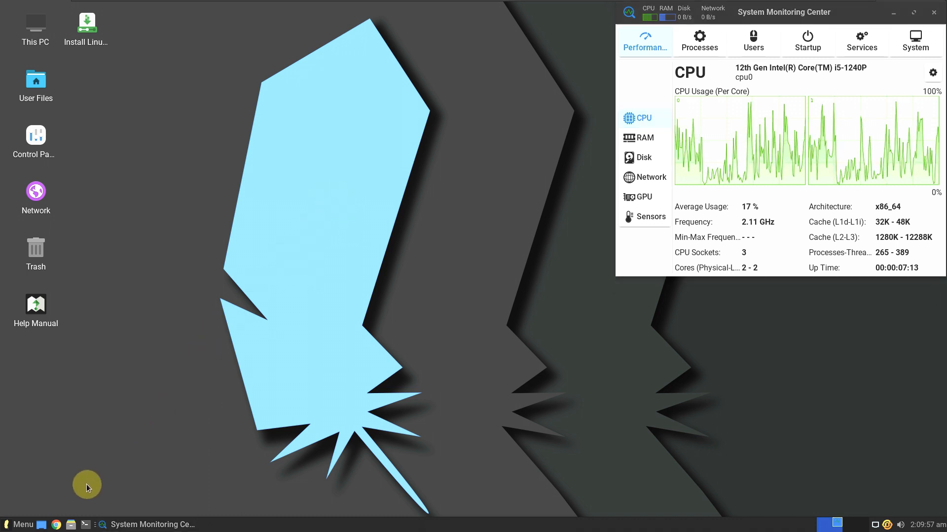
# Step: Launch the web browser from the Internet application category
pyautogui.click(20, 526)
pyautogui.click(26, 332)
pyautogui.click(27, 351)
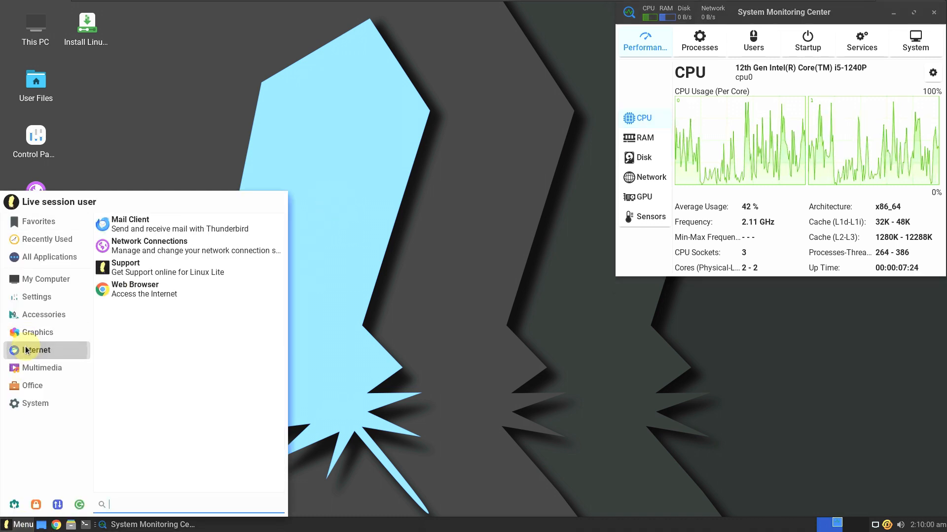
pyautogui.click(158, 293)
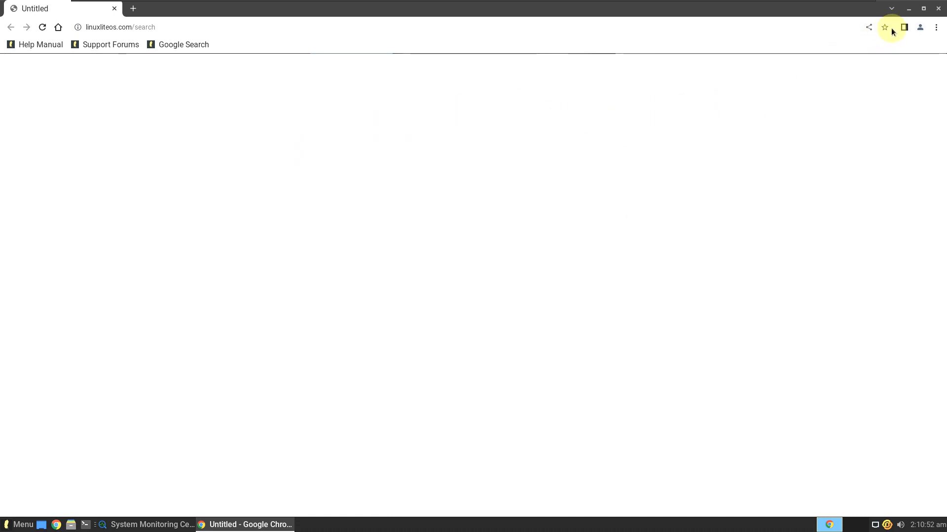
# Step: Minimize the browser and check RAM and CPU usage while it is running
pyautogui.click(909, 10)
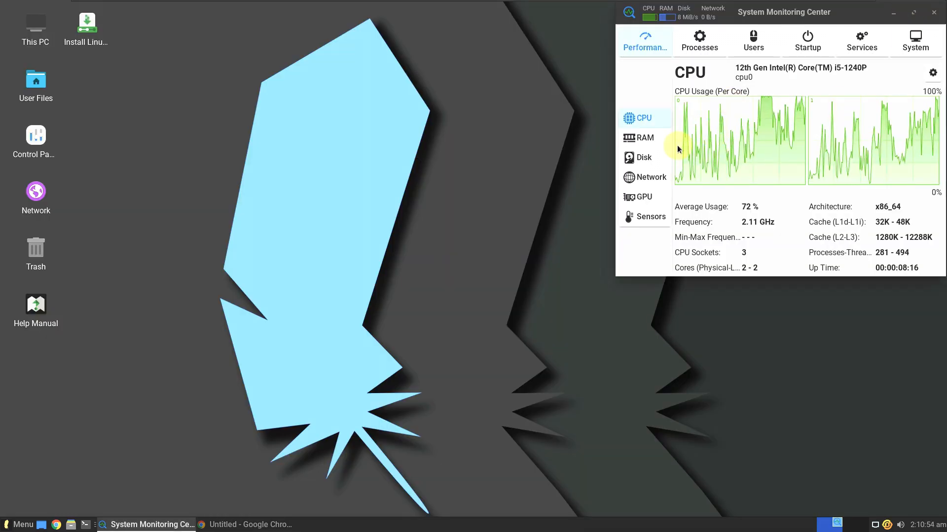
pyautogui.click(632, 141)
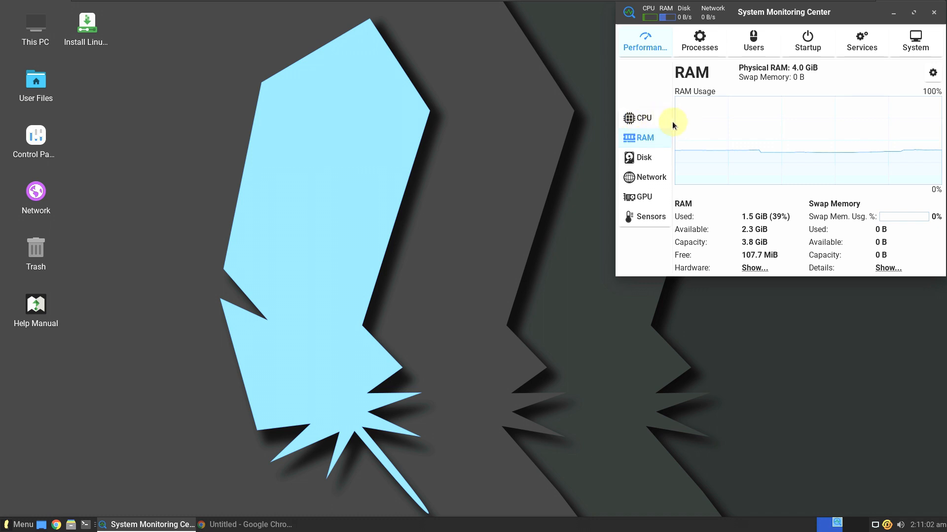
pyautogui.click(664, 121)
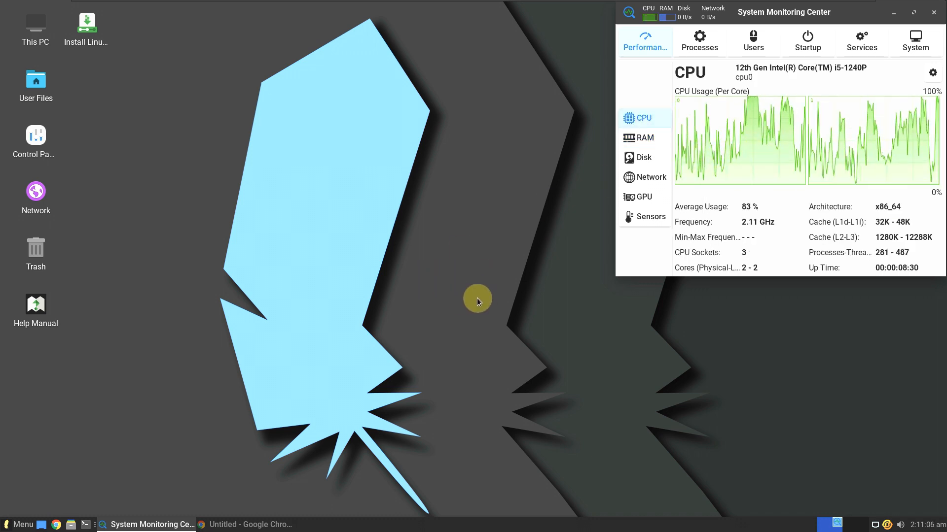
# Step: Bring the browser back up, check its version on the About Google Chrome page, and close that page
pyautogui.click(246, 524)
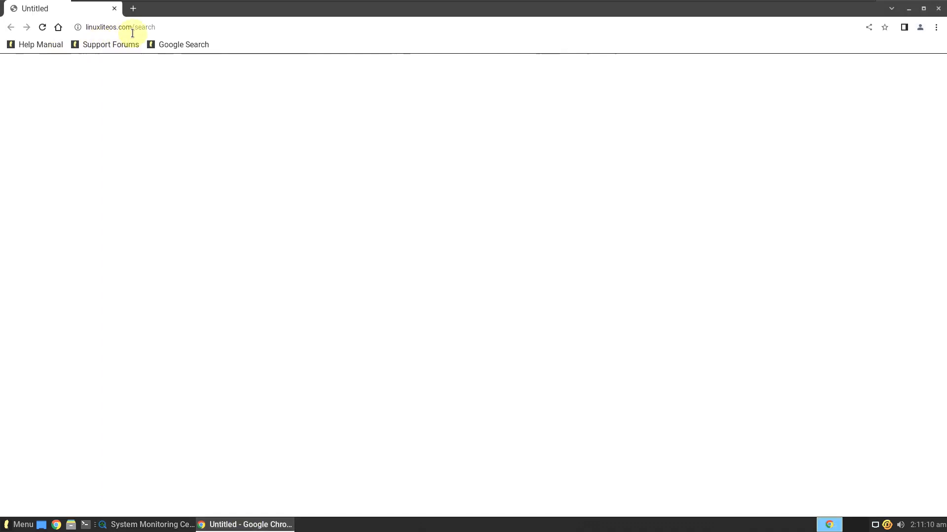
pyautogui.click(938, 28)
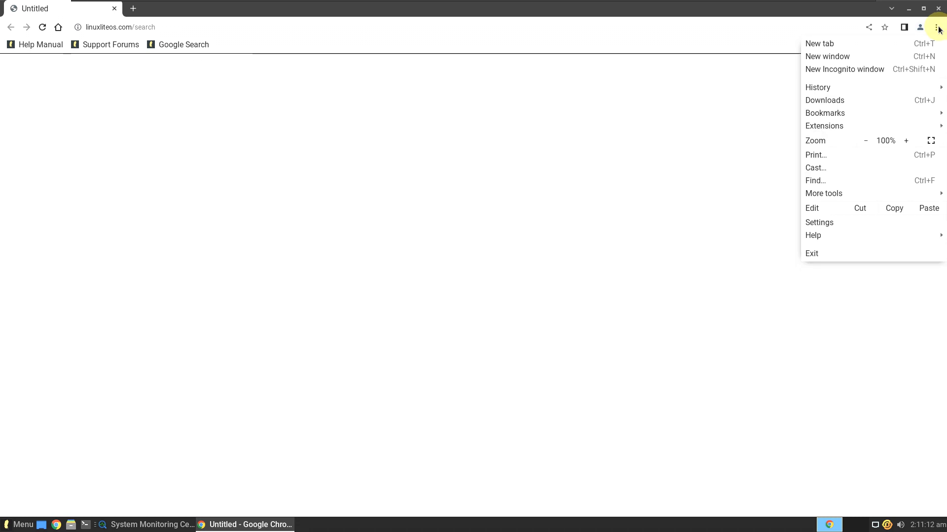
pyautogui.moveTo(843, 236)
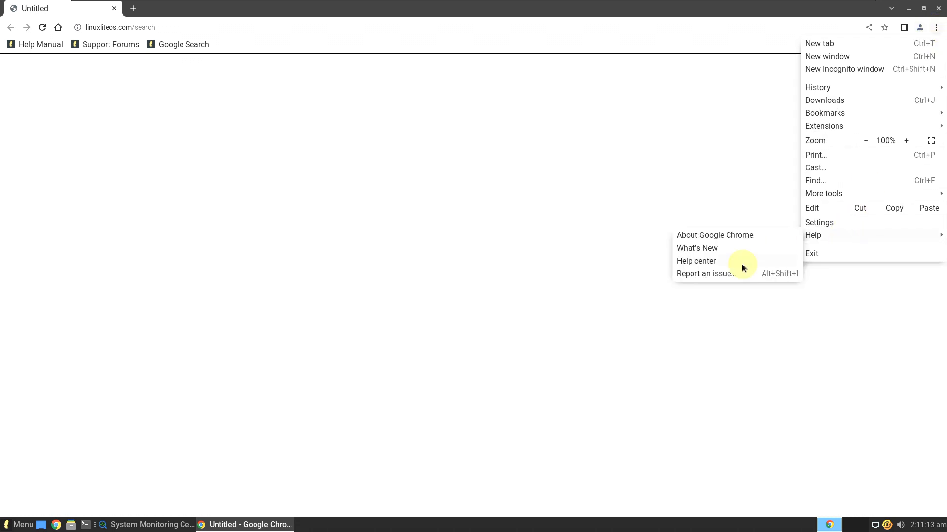
pyautogui.click(713, 236)
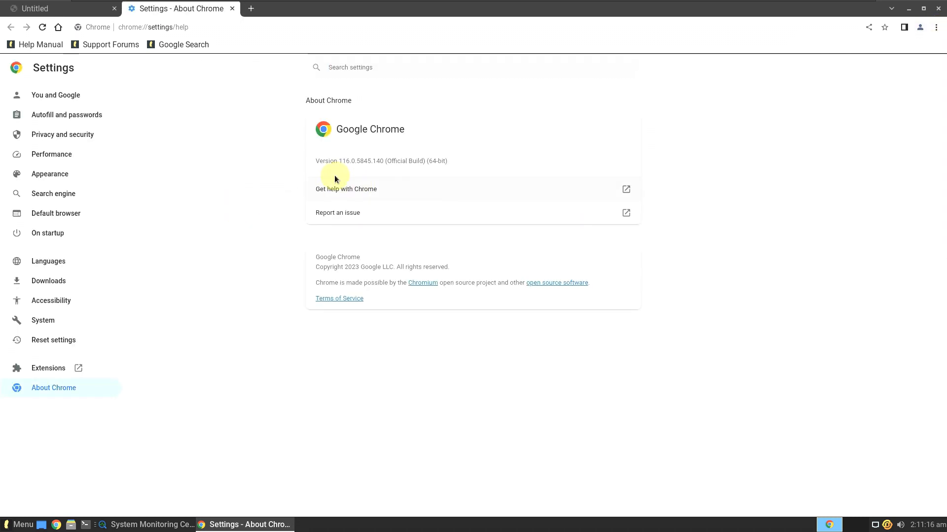
pyautogui.click(231, 9)
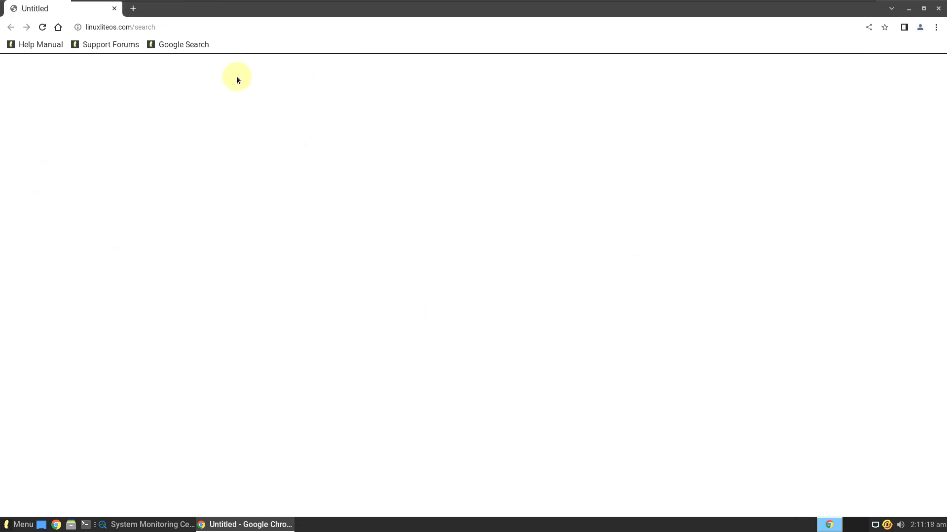
# Step: Search Google for "linux lite" and accept all cookies in the consent prompt
pyautogui.click(131, 28)
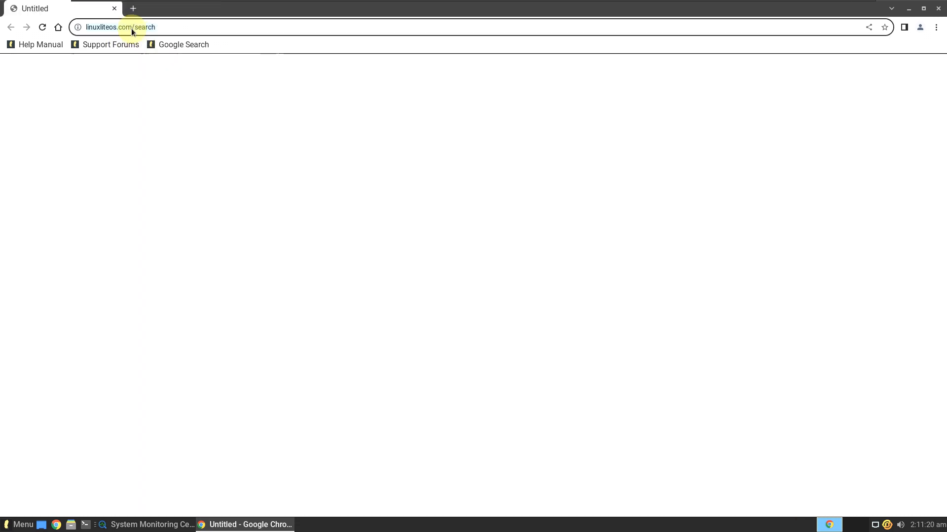
pyautogui.write('linu')
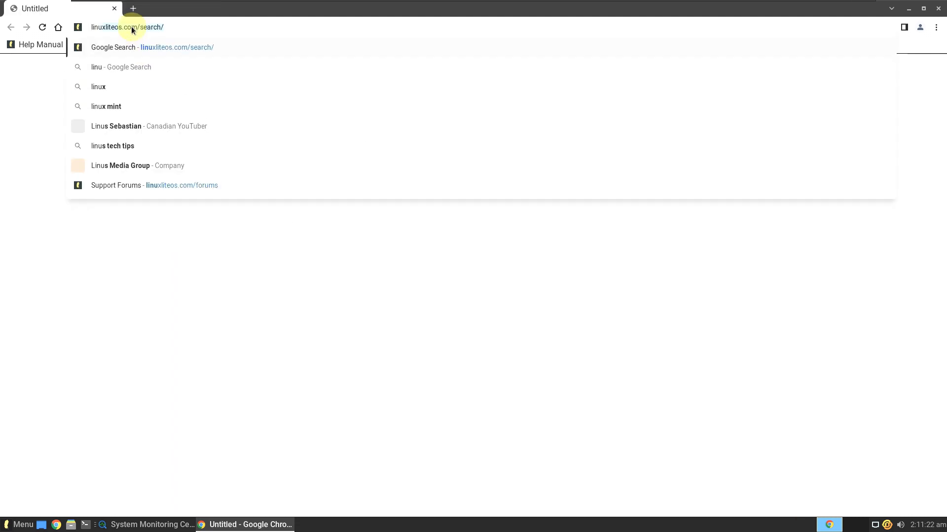
pyautogui.write('x lite')
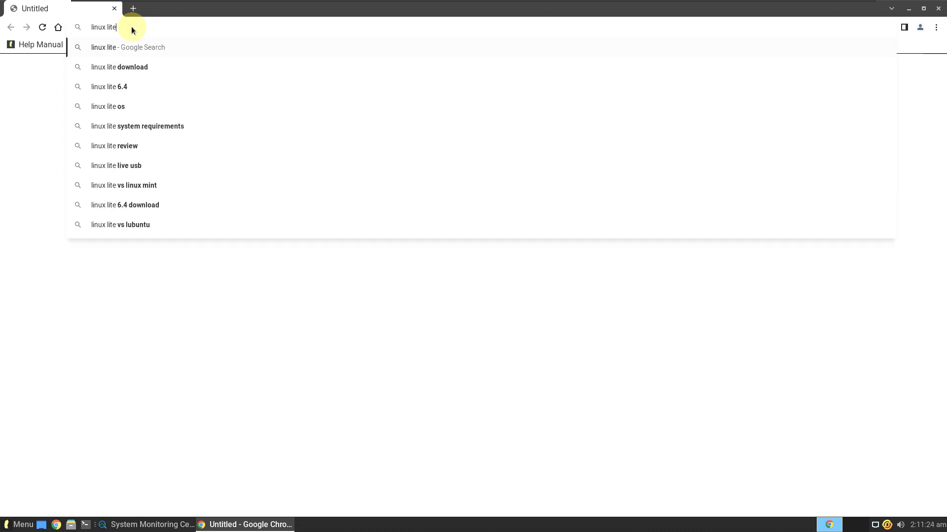
pyautogui.press('Return')
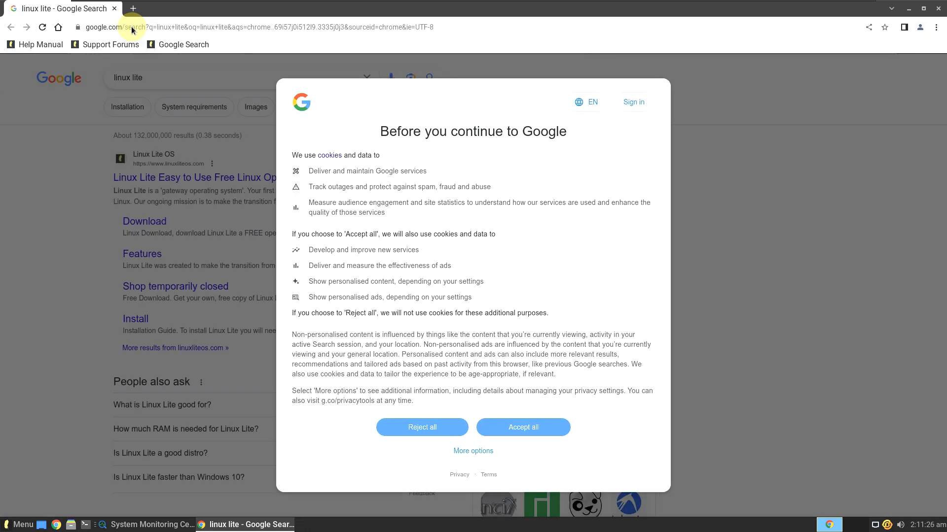
pyautogui.click(487, 425)
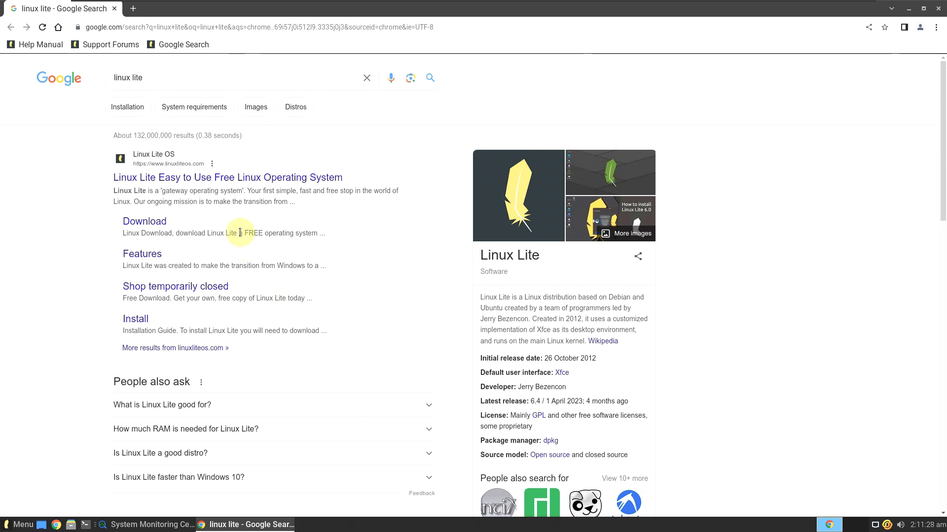
# Step: Open the official Linux Lite website from the search results, refuse the personal data consent and close the floating ad
pyautogui.click(219, 181)
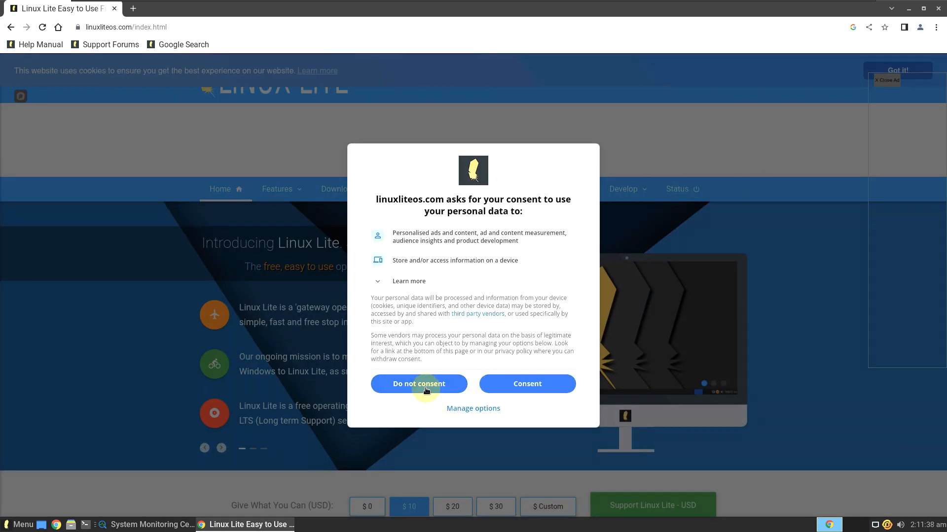
pyautogui.click(379, 384)
pyautogui.click(877, 80)
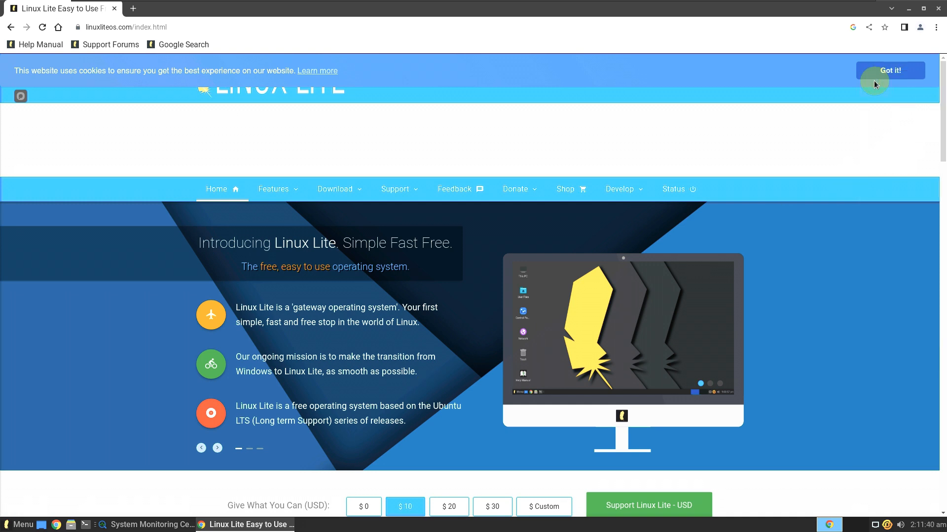
# Step: Set the Give What You Can amounts for both USD and EUR to $0 on the Linux Lite home page
pyautogui.scroll(-3, 301, 266)
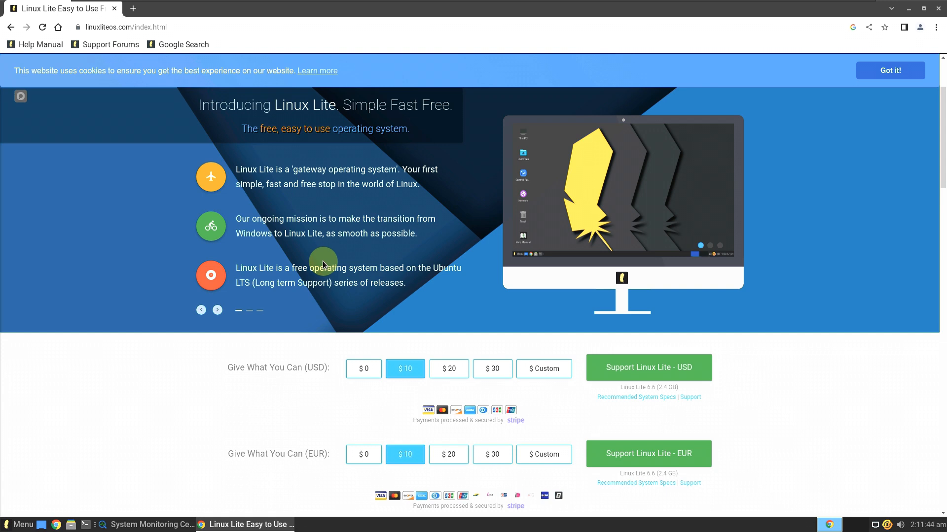
pyautogui.scroll(3, 525, 239)
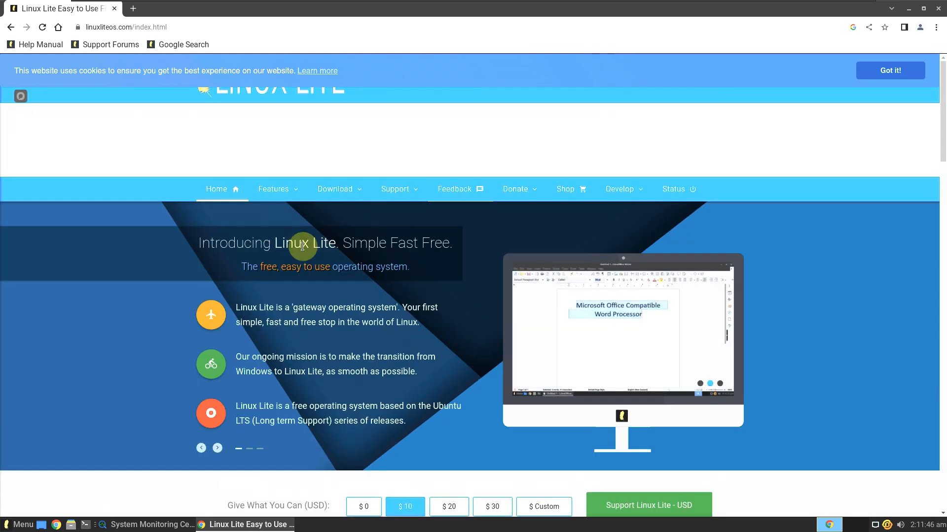
pyautogui.scroll(-3, 344, 198)
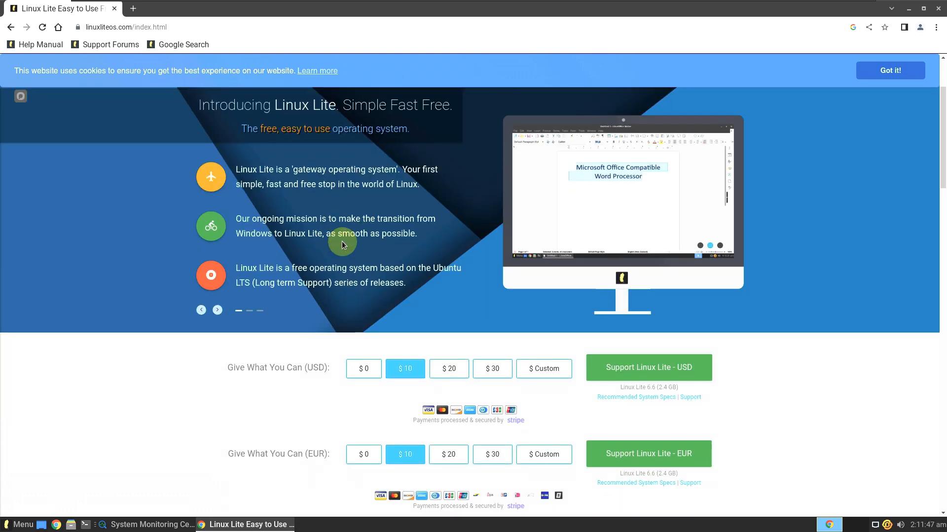
pyautogui.click(361, 369)
pyautogui.click(362, 452)
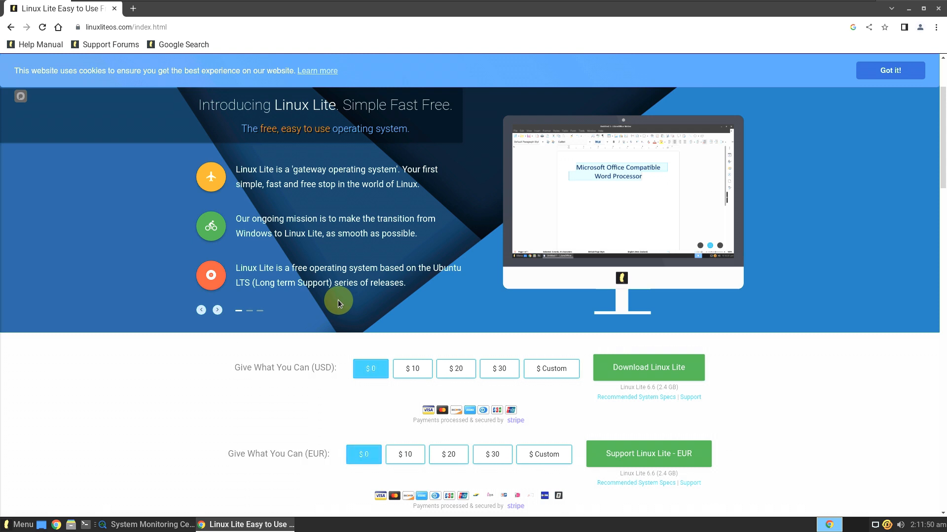
# Step: Open the Recommended System Specs page linked under the USD download of Linux Lite 6.6
pyautogui.scroll(3, 339, 299)
pyautogui.scroll(-3, 490, 299)
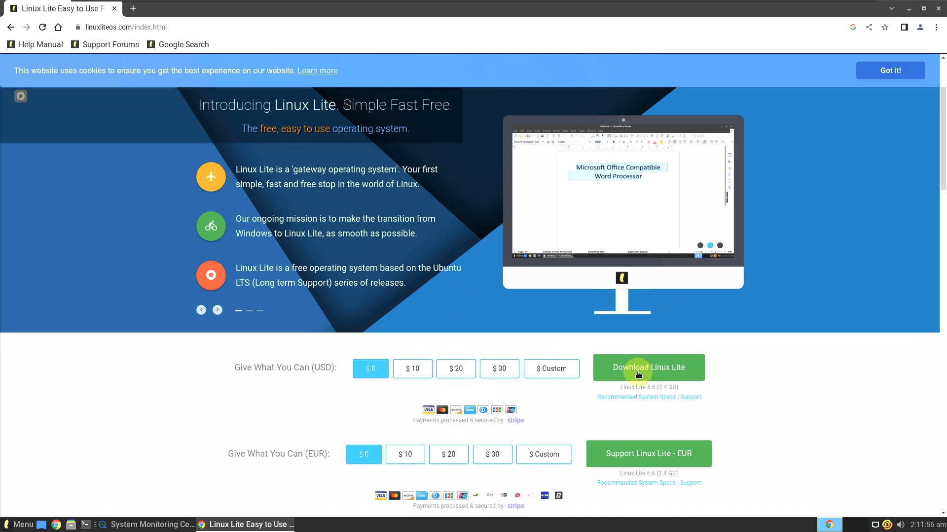
pyautogui.scroll(-2, 767, 353)
pyautogui.scroll(-1, 767, 353)
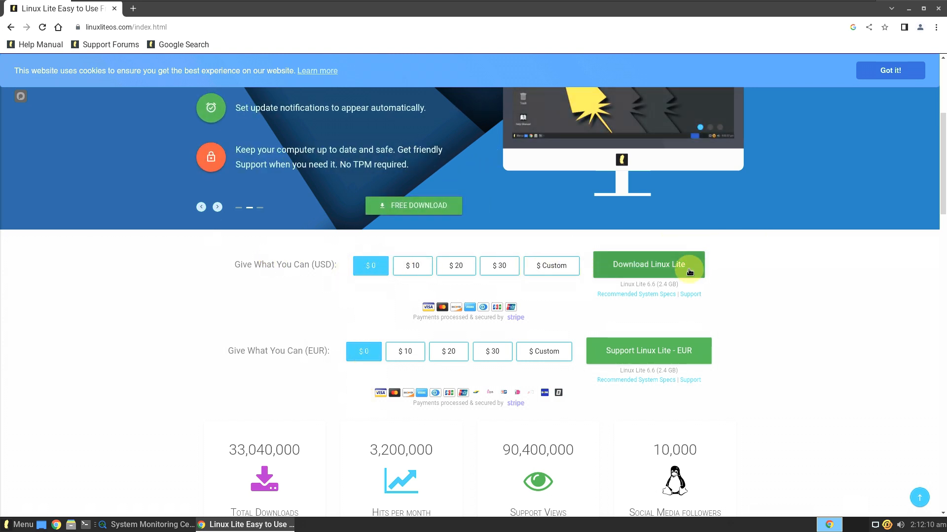
pyautogui.click(639, 294)
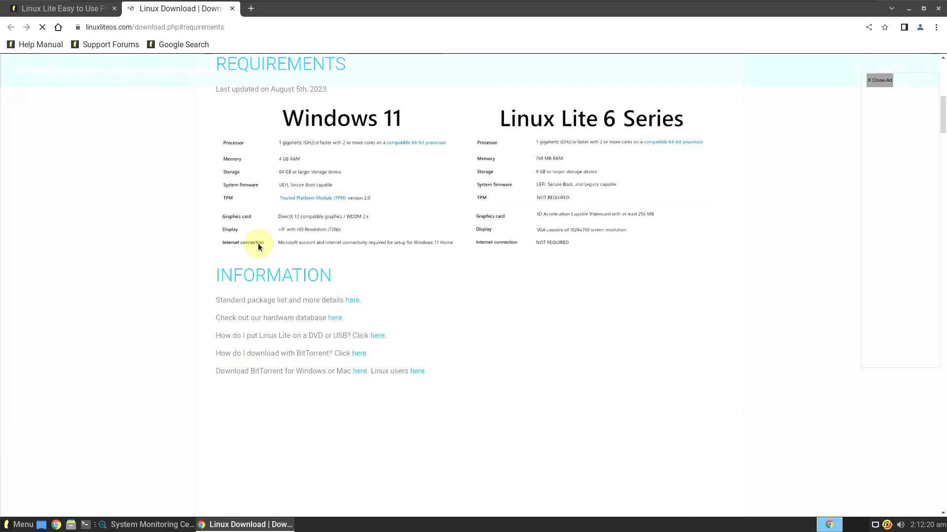
# Step: Review the Linux Lite 6.6 download details, highlighting the BASE line, and read through the requirements down to the release announcement
pyautogui.scroll(3, 297, 270)
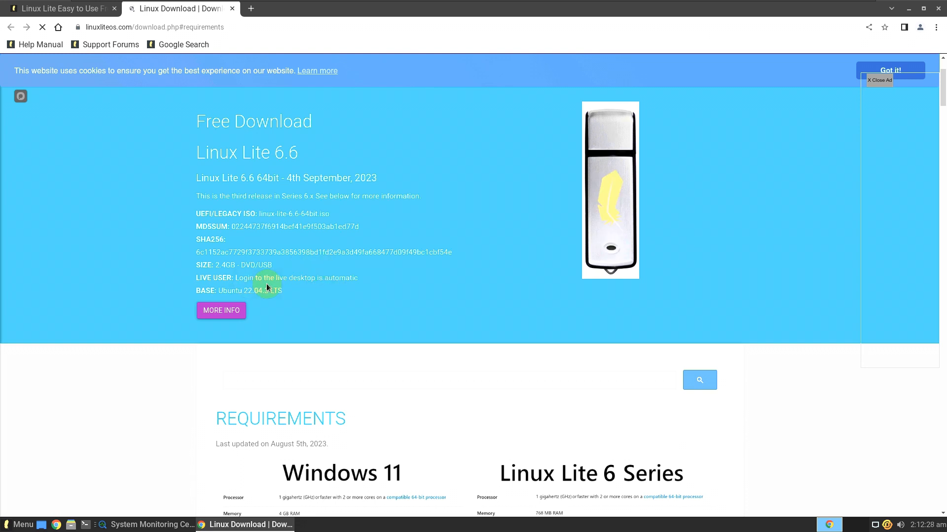
pyautogui.moveTo(199, 291); pyautogui.dragTo(293, 295)
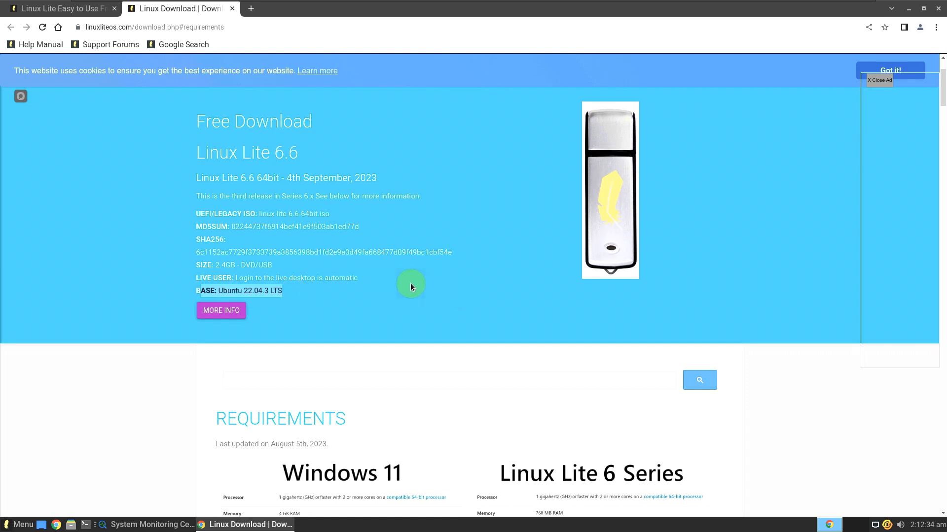
pyautogui.scroll(-4, 410, 283)
pyautogui.scroll(-7, 411, 286)
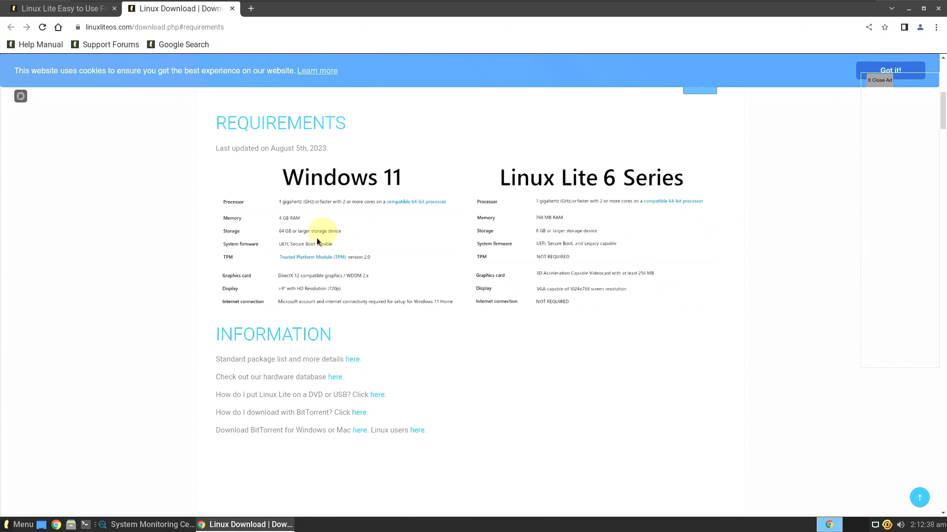
pyautogui.scroll(-7, 462, 282)
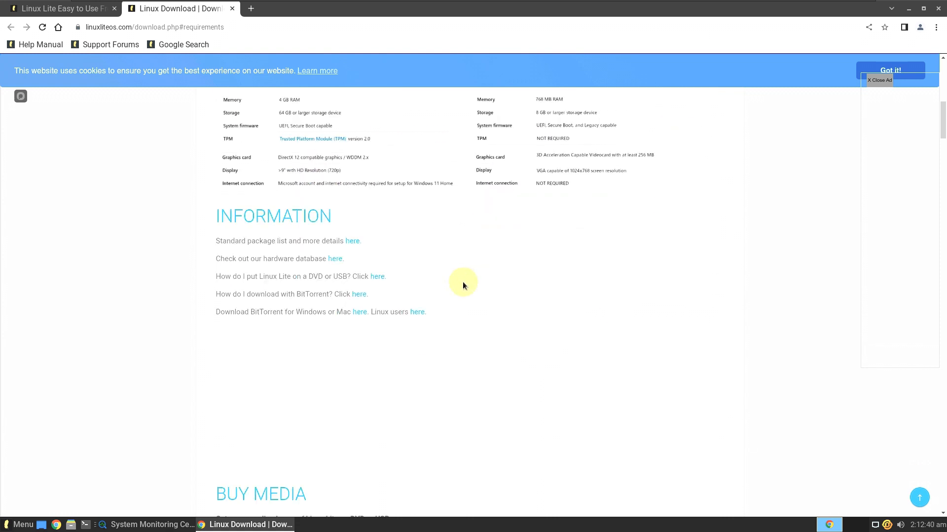
pyautogui.scroll(-20, 249, 299)
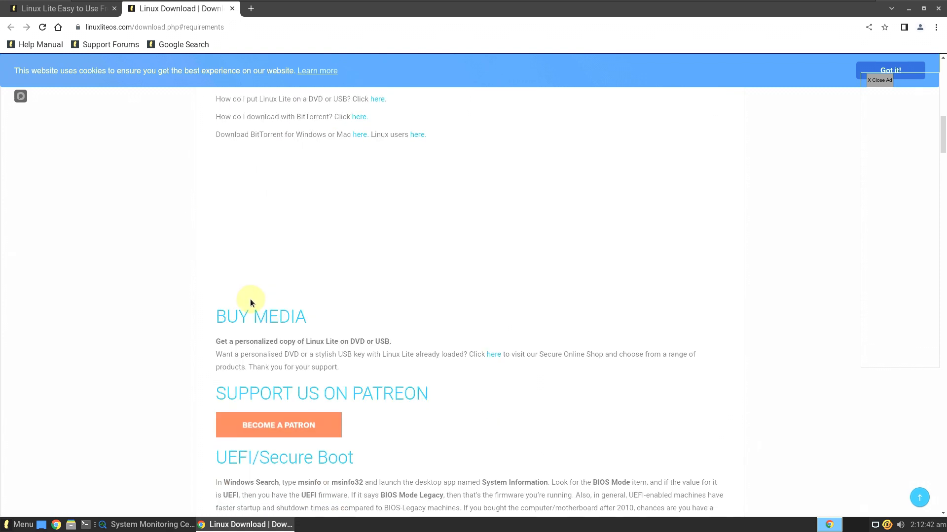
pyautogui.scroll(-4, 250, 299)
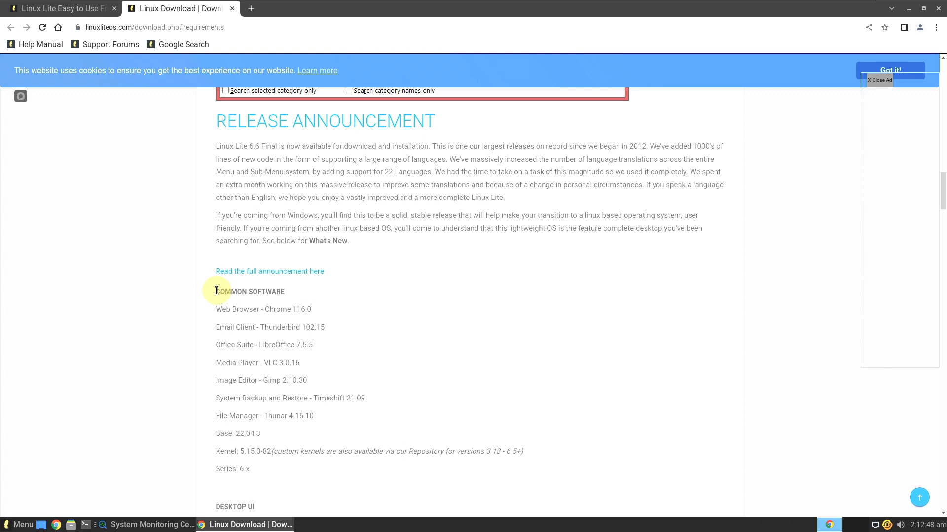
# Step: Read the Common Software list, highlighting the email client, office suite, media player and image editor entries in turn
pyautogui.moveTo(216, 291); pyautogui.dragTo(299, 353)
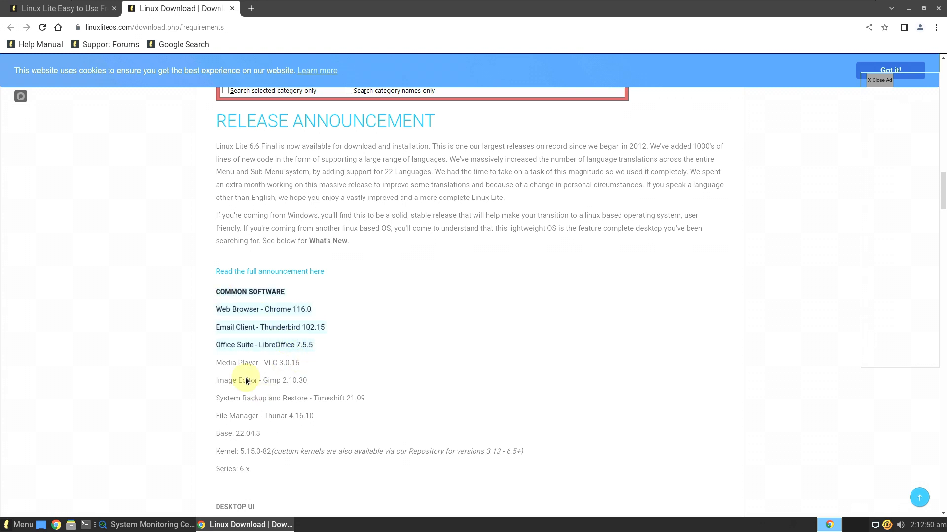
pyautogui.click(427, 325)
pyautogui.moveTo(267, 308); pyautogui.dragTo(331, 325)
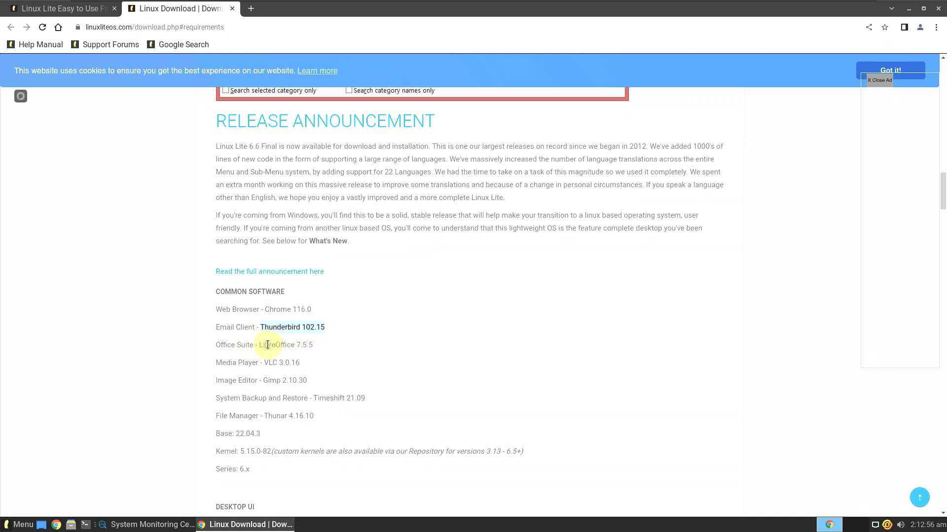
pyautogui.moveTo(262, 344); pyautogui.dragTo(318, 346)
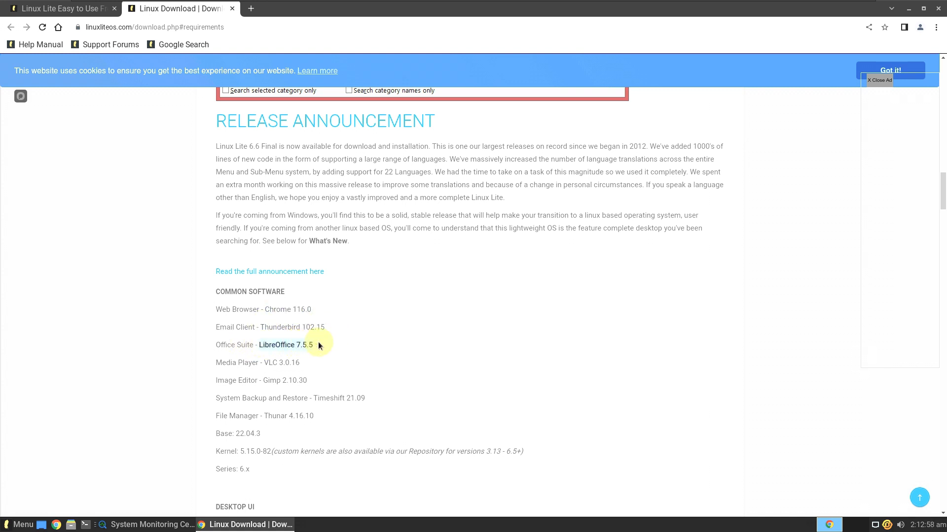
pyautogui.click(276, 364)
pyautogui.click(339, 365)
pyautogui.moveTo(216, 380); pyautogui.dragTo(317, 386)
pyautogui.click(364, 369)
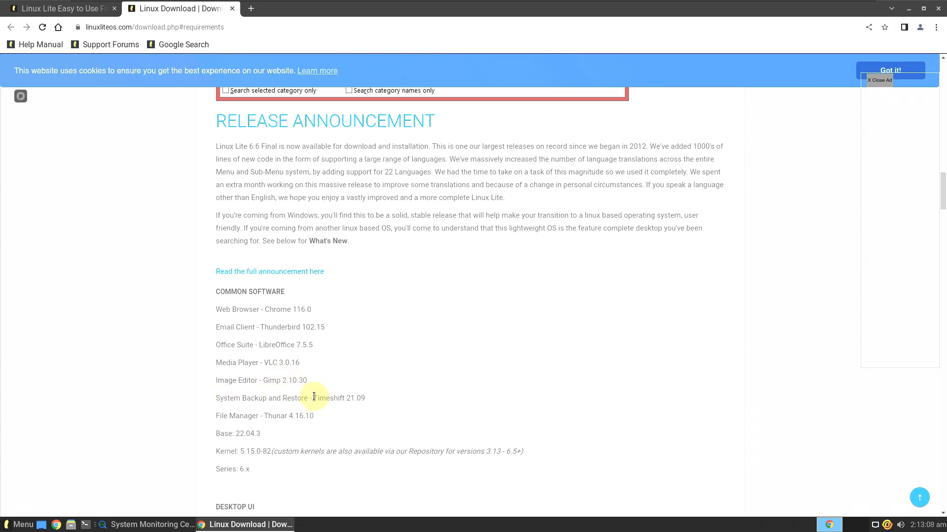
# Step: Review the backup tool, file manager, base and kernel entries in the Common Software list by highlighting them
pyautogui.moveTo(321, 397); pyautogui.dragTo(381, 399)
pyautogui.click(365, 408)
pyautogui.click(303, 416)
pyautogui.moveTo(215, 432); pyautogui.dragTo(263, 432)
pyautogui.scroll(-2, 374, 328)
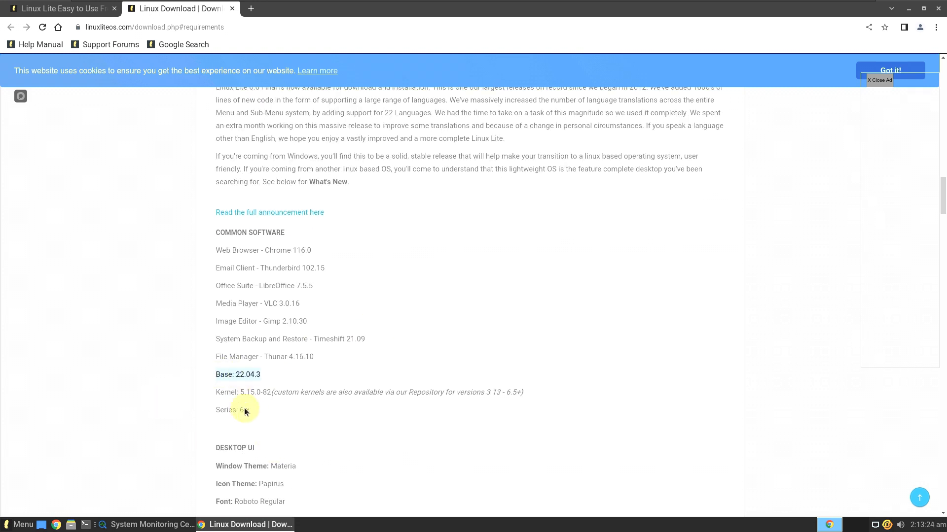
pyautogui.moveTo(239, 392); pyautogui.dragTo(277, 394)
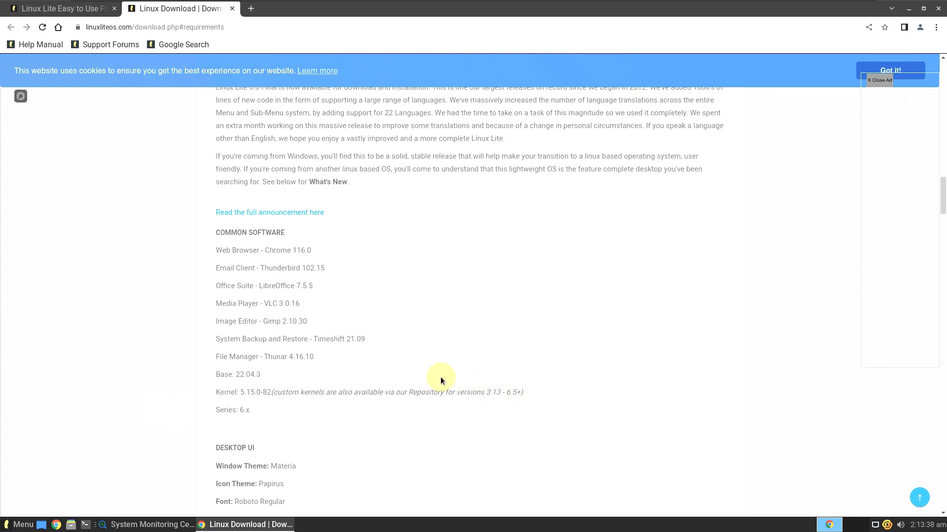
# Step: Read the Desktop UI and What's New sections, highlighting the window theme, the font and the Lite Welcome install detection update
pyautogui.scroll(-4, 436, 376)
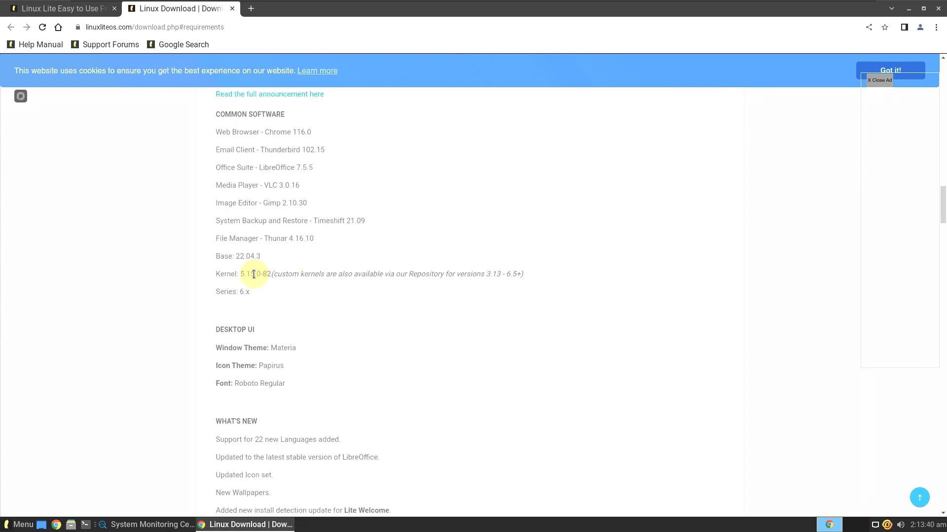
pyautogui.moveTo(221, 348); pyautogui.dragTo(309, 348)
pyautogui.moveTo(217, 384); pyautogui.dragTo(280, 394)
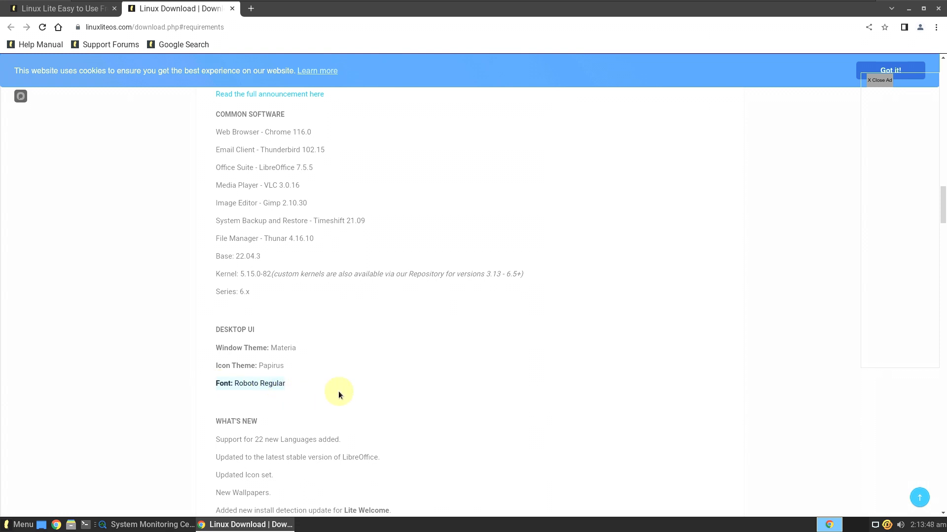
pyautogui.scroll(-2, 338, 393)
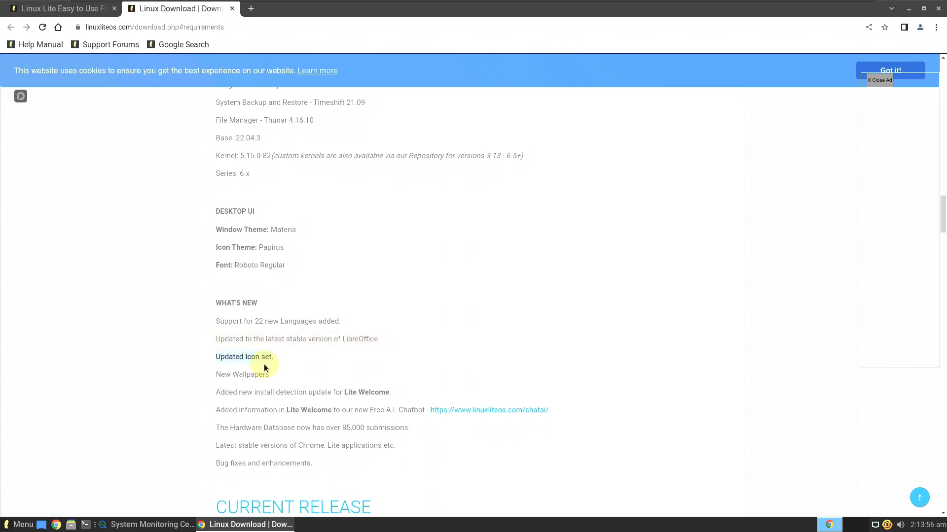
pyautogui.moveTo(220, 396); pyautogui.dragTo(395, 396)
pyautogui.scroll(-2, 404, 306)
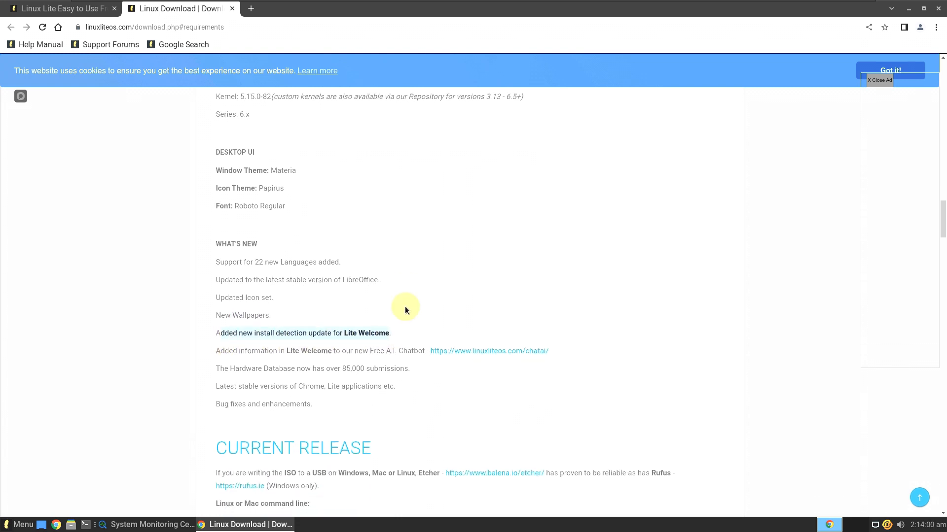
# Step: Read the rest of the What's New list, highlighting the line about the Free A.I. Chatbot information in Lite Welcome
pyautogui.moveTo(209, 350); pyautogui.dragTo(387, 355)
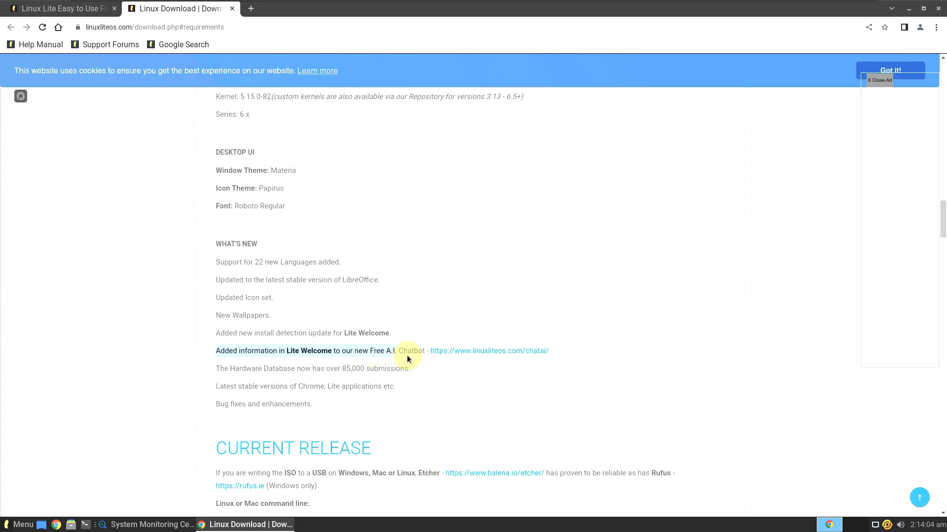
pyautogui.click(209, 352)
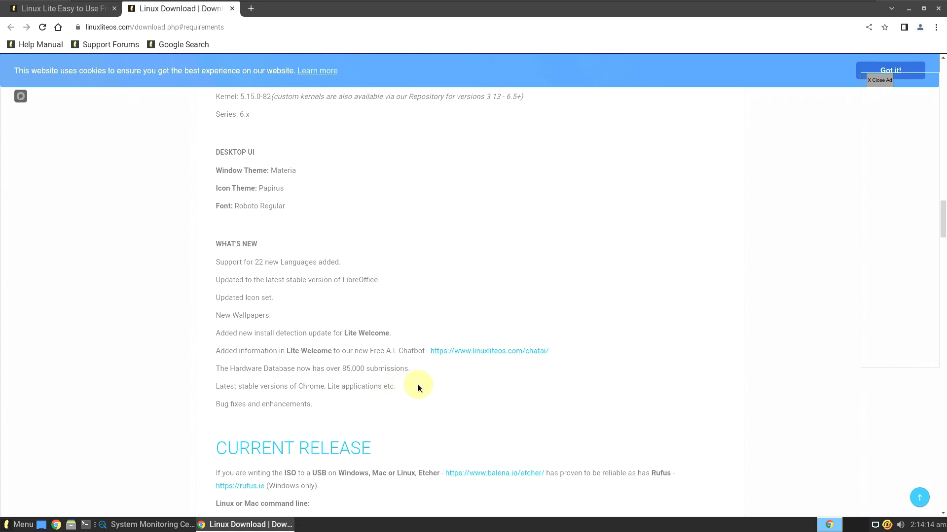
pyautogui.scroll(-2, 418, 384)
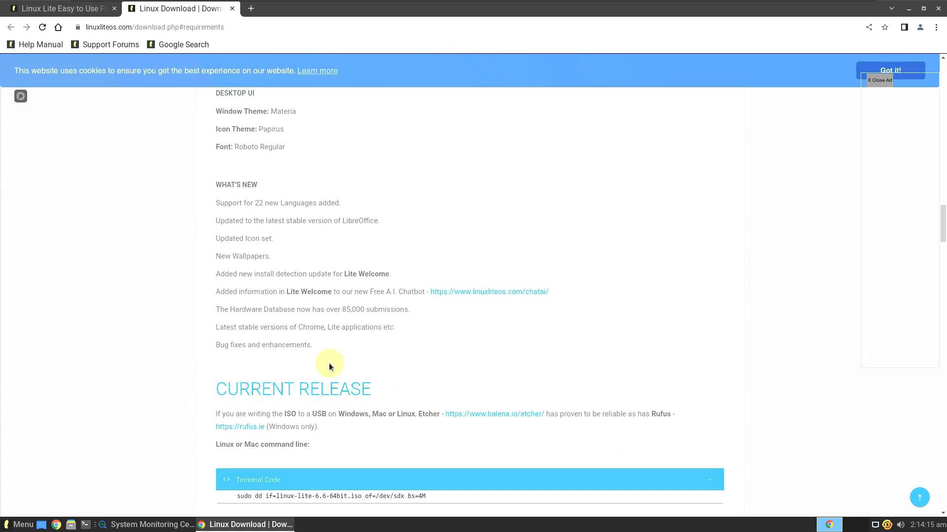
# Step: Examine the Current Release, web and BitTorrent download, install video and 32bit ISO sections, and list the Previous Versions options
pyautogui.scroll(-3, 329, 362)
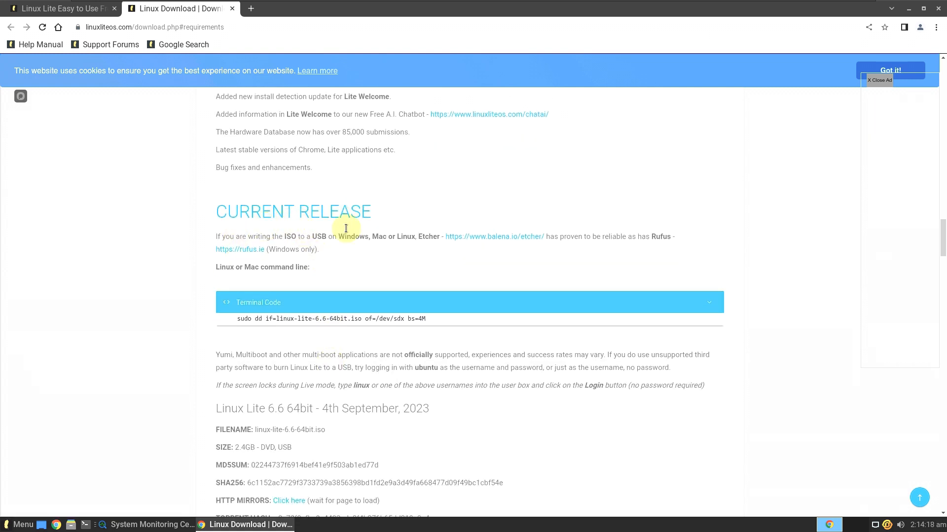
pyautogui.scroll(-1, 324, 322)
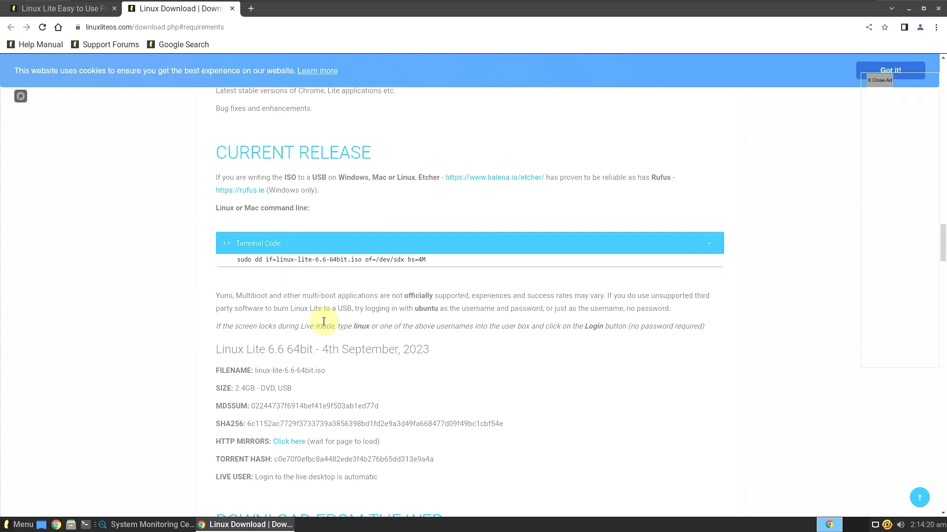
pyautogui.scroll(-2, 367, 332)
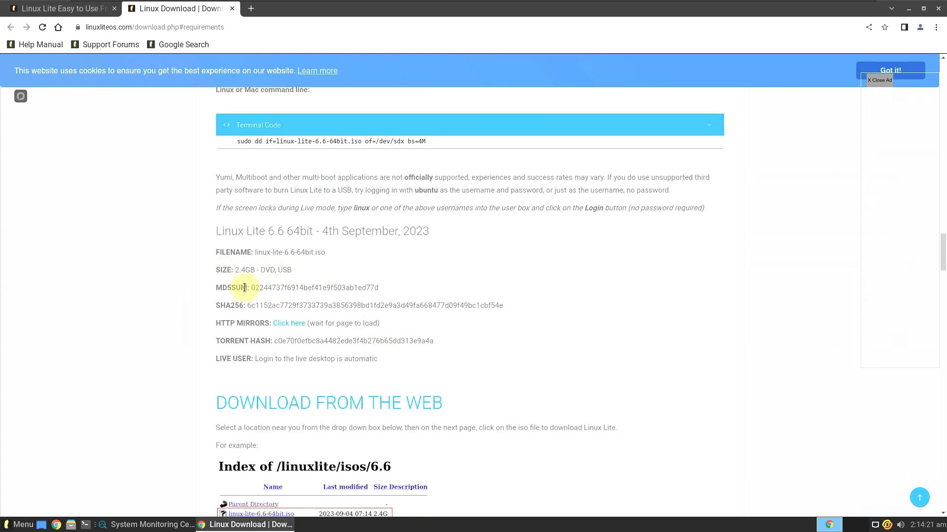
pyautogui.scroll(-2, 434, 291)
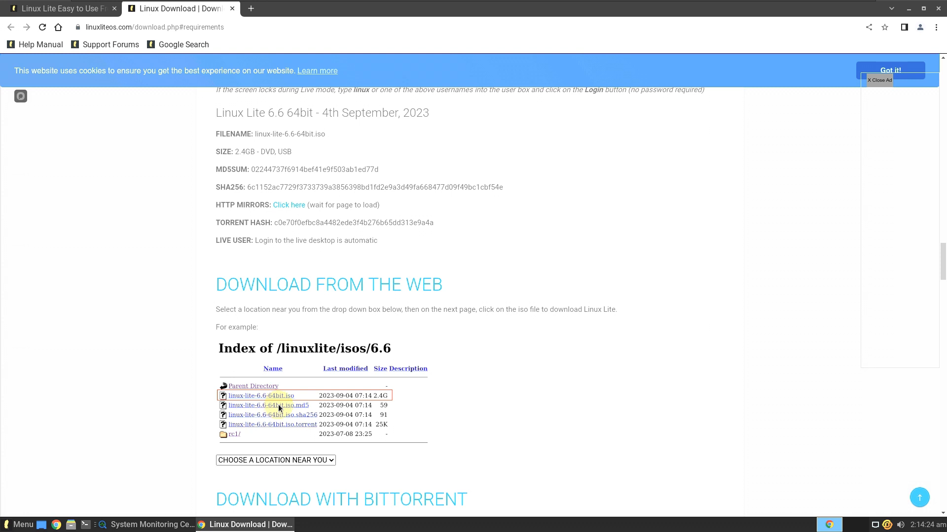
pyautogui.scroll(-2, 327, 380)
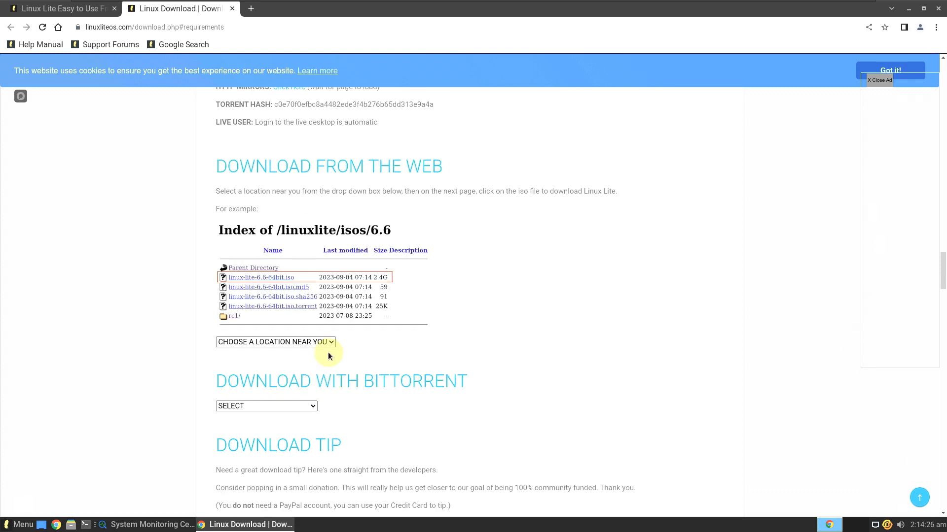
pyautogui.scroll(-3, 327, 380)
pyautogui.scroll(-15, 326, 380)
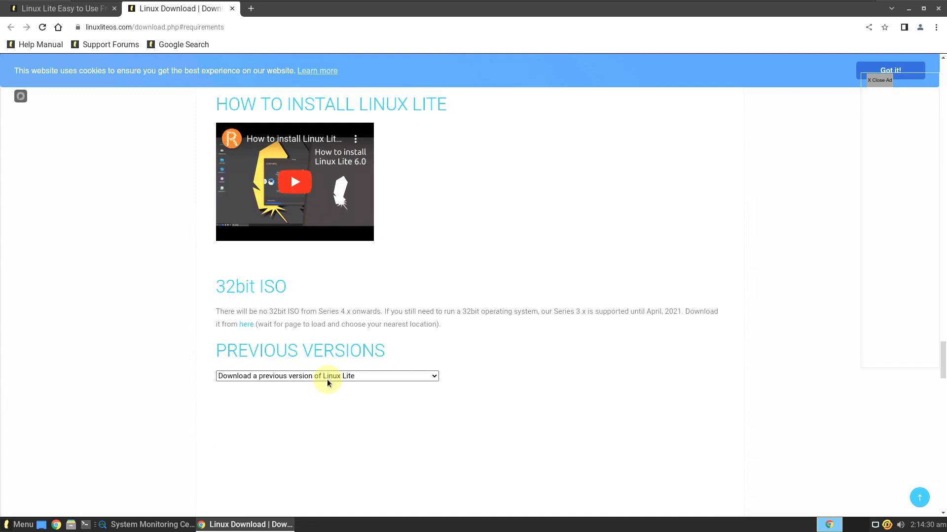
pyautogui.click(290, 380)
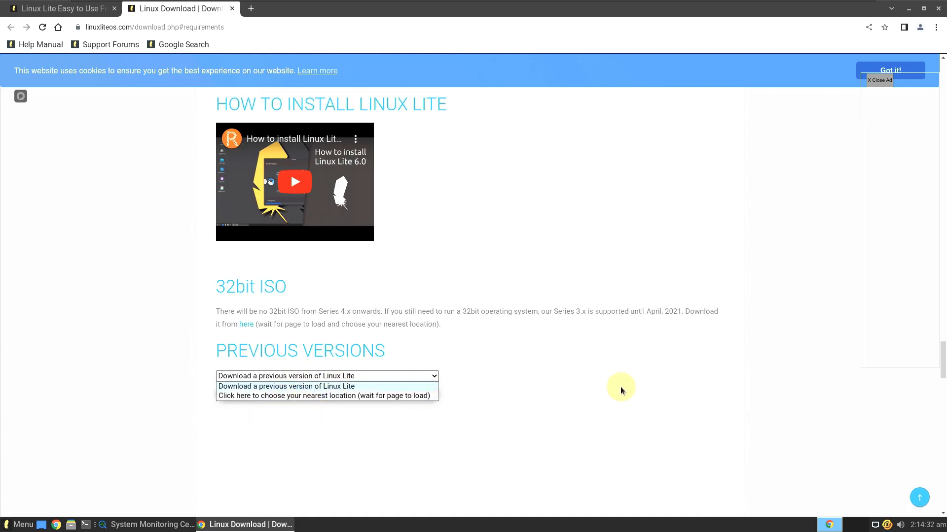
# Step: Go to the Current Release section of the download page and open its HTTP mirrors page
pyautogui.scroll(3, 619, 387)
pyautogui.scroll(20, 620, 390)
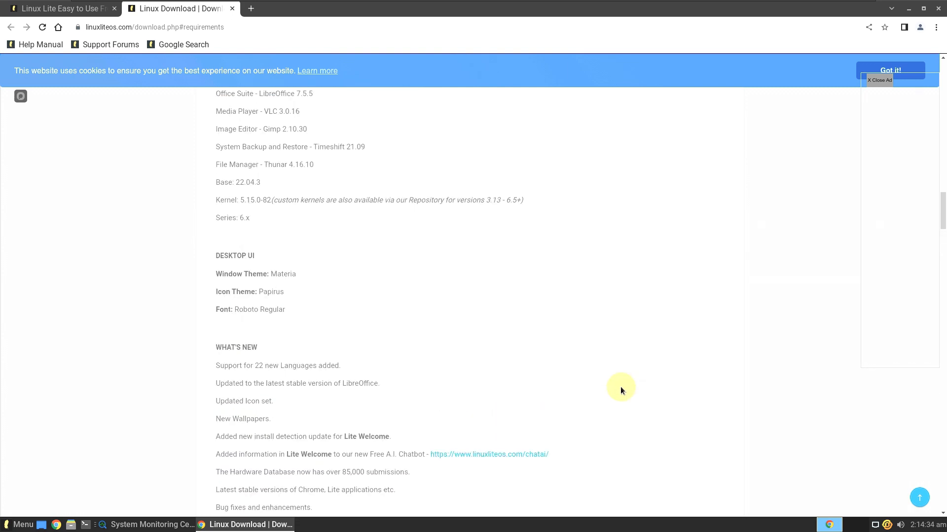
pyautogui.scroll(10, 620, 387)
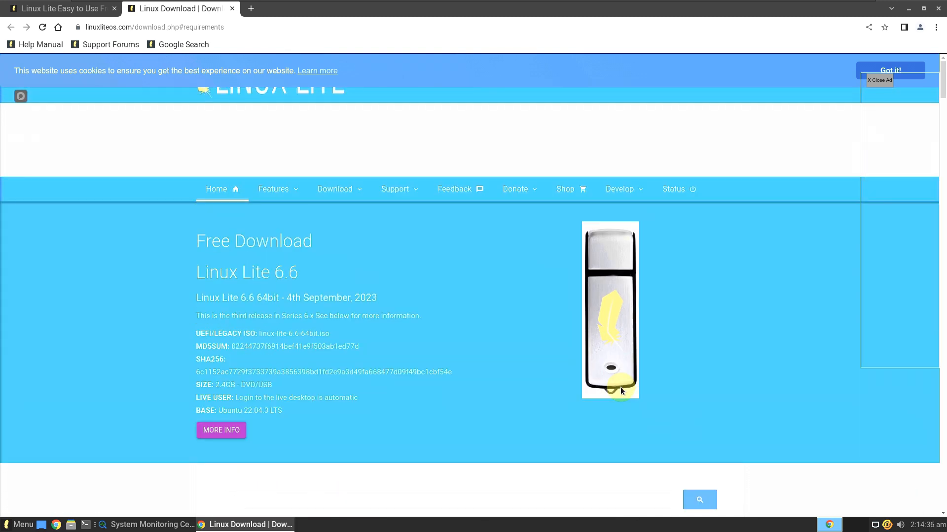
pyautogui.moveTo(344, 192)
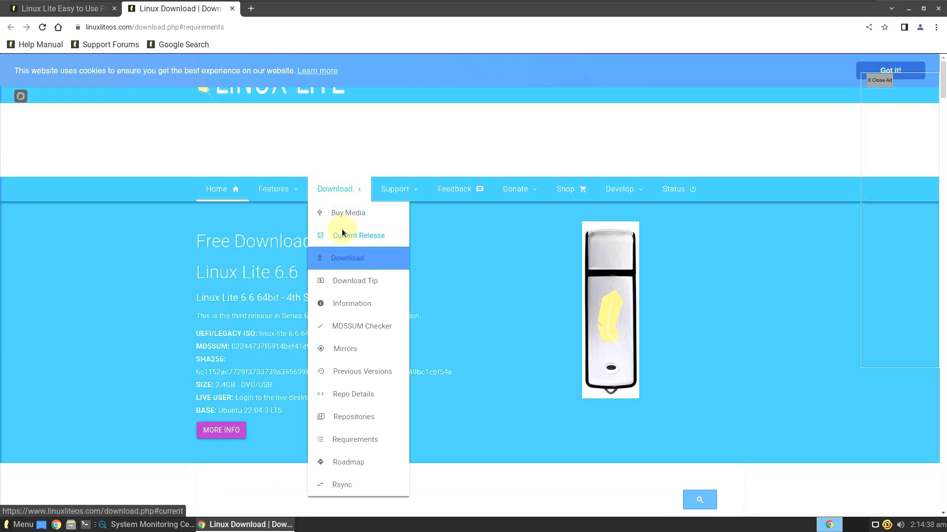
pyautogui.click(341, 232)
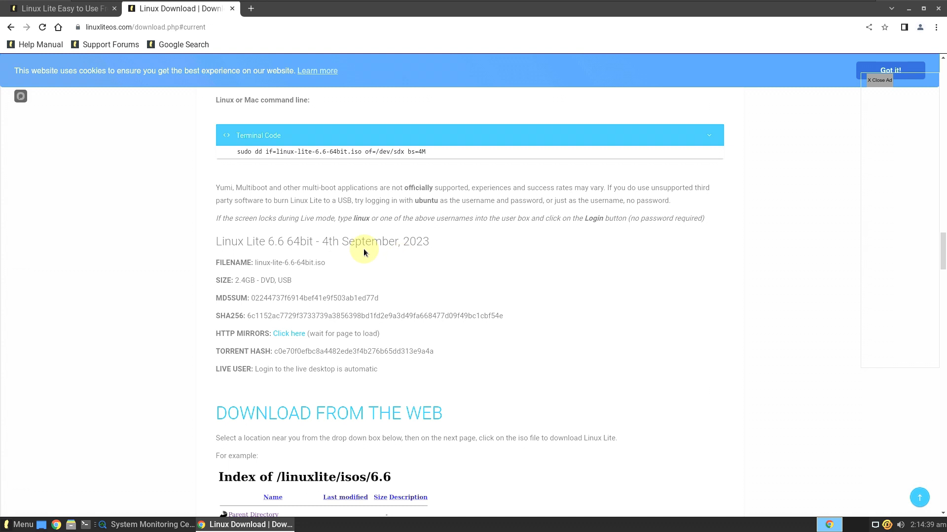
pyautogui.click(287, 334)
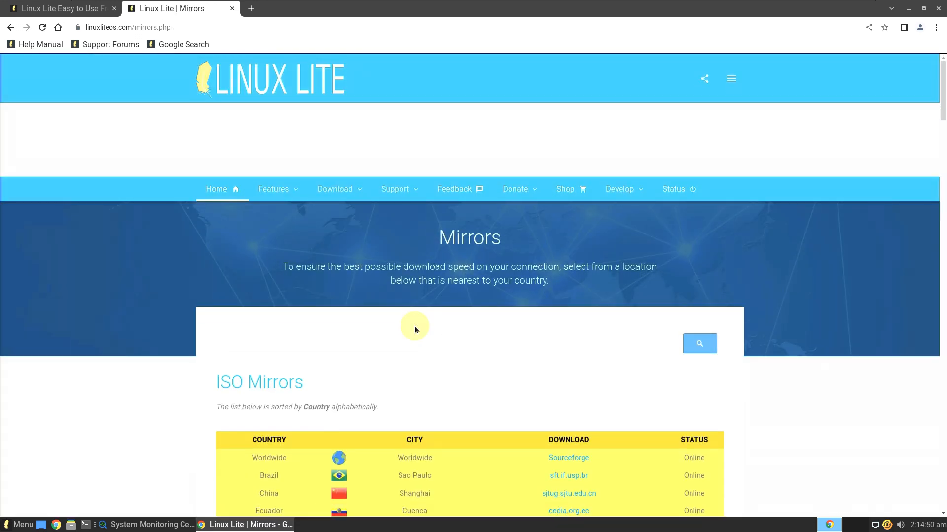
# Step: Look through the ISO Mirrors table and open the worldwide Sourceforge mirror
pyautogui.scroll(-3, 414, 328)
pyautogui.scroll(-1, 414, 329)
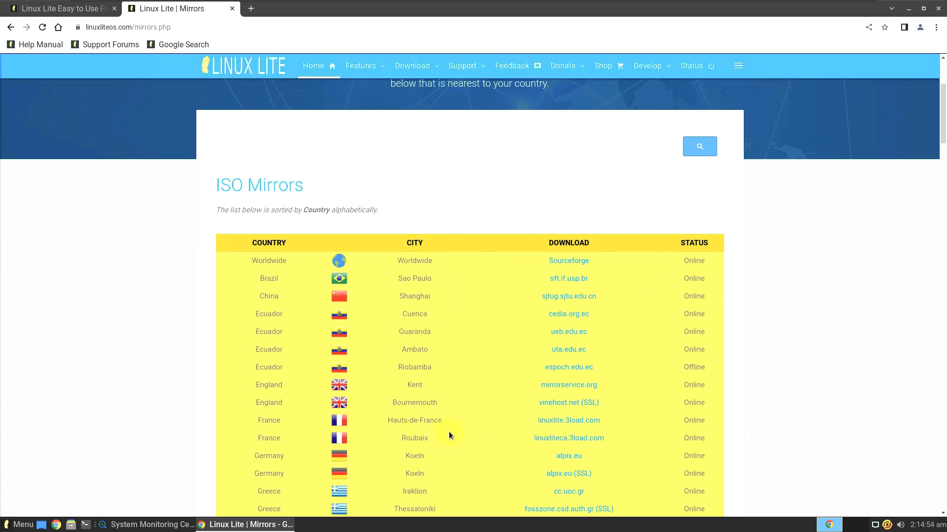
pyautogui.scroll(-3, 460, 402)
pyautogui.scroll(3, 464, 368)
pyautogui.click(548, 264)
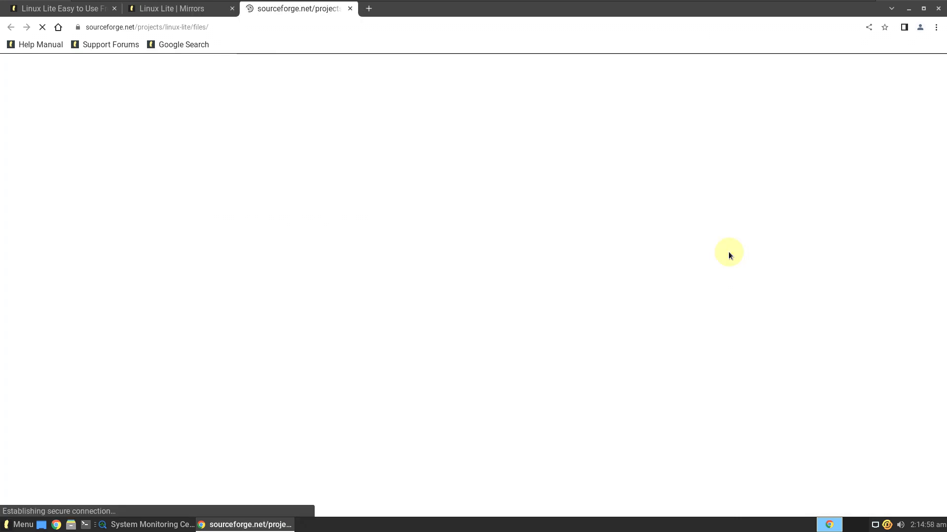
# Step: Open the 6.6 folder on SourceForge, start downloading linux-lite-6.6-64bit.iso, and close the download bar and the SourceForge page
pyautogui.scroll(-2, 190, 296)
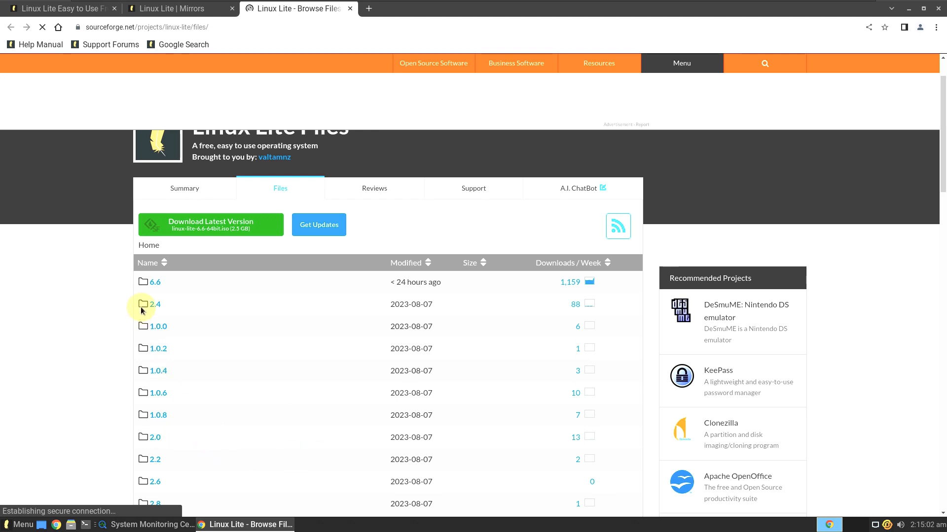
pyautogui.click(156, 282)
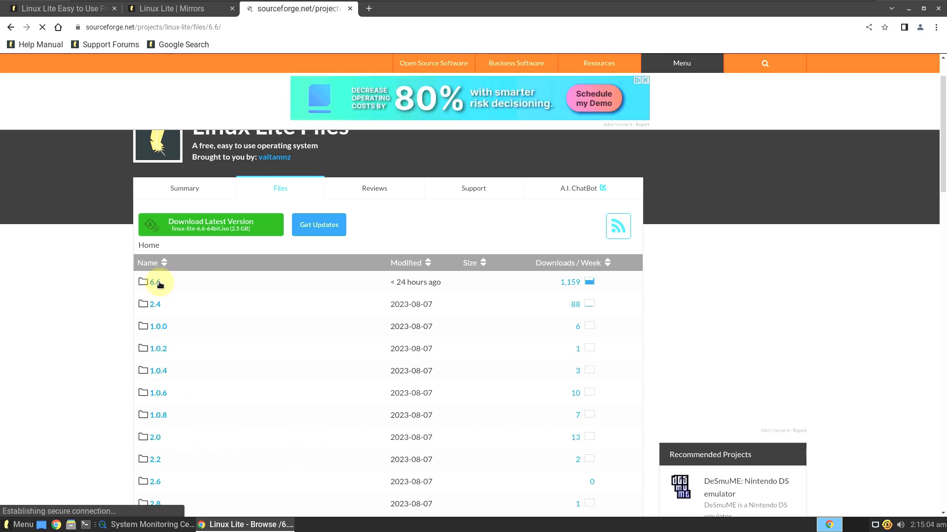
pyautogui.click(240, 288)
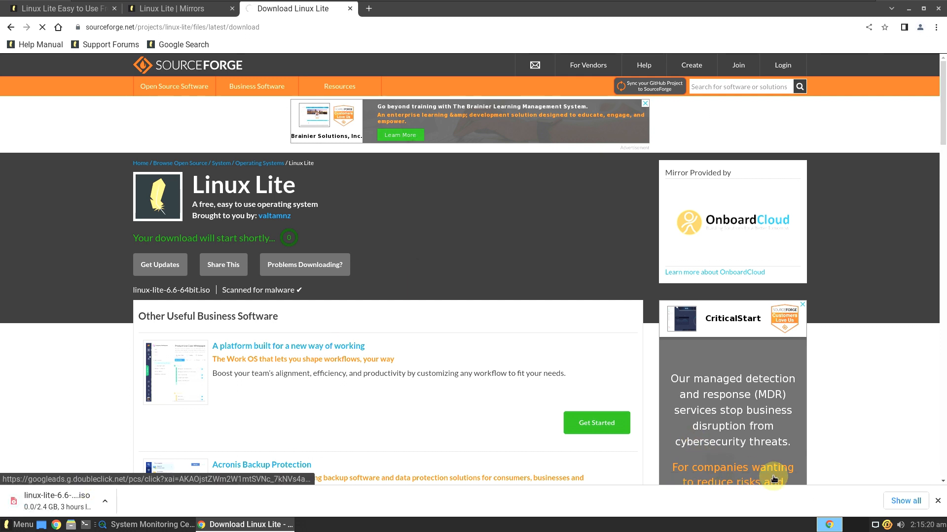
pyautogui.click(938, 501)
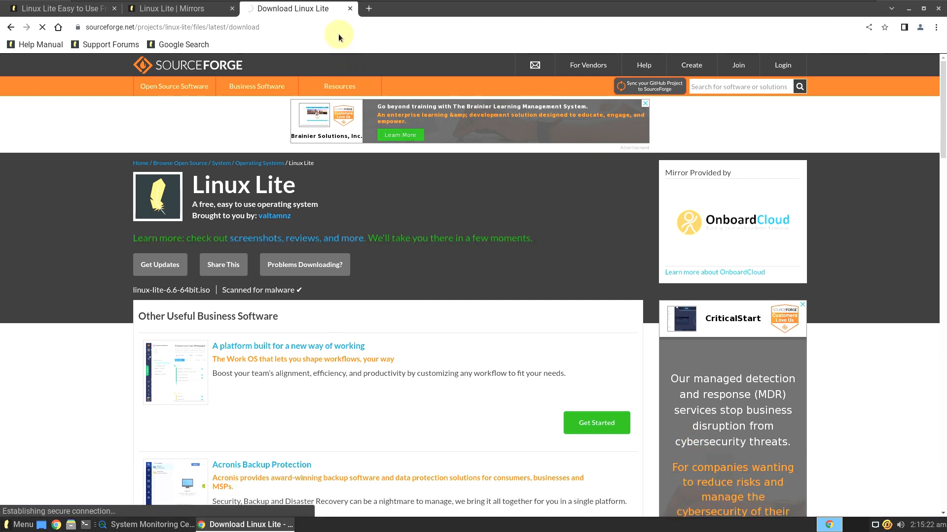
pyautogui.click(350, 10)
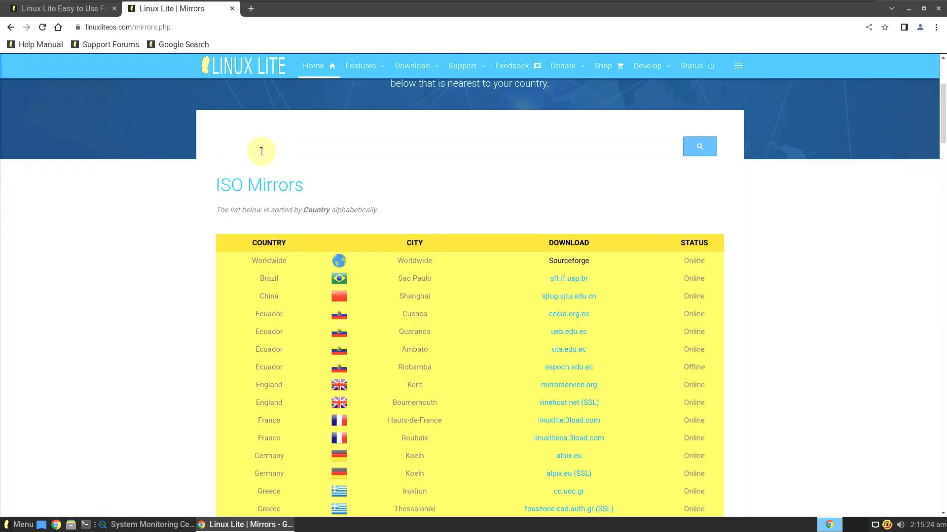
# Step: Look over the remaining ISO mirrors and exit Chrome, abandoning the running download
pyautogui.scroll(-5, 307, 317)
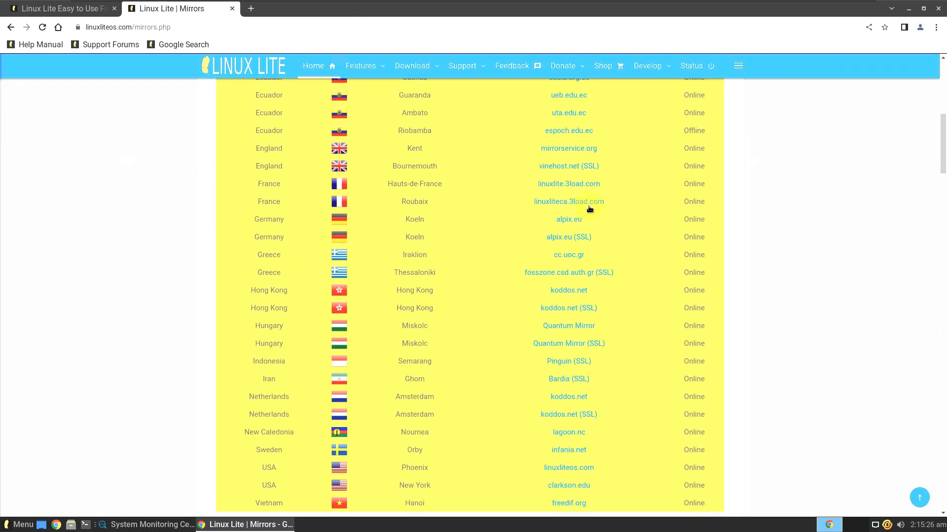
pyautogui.click(938, 8)
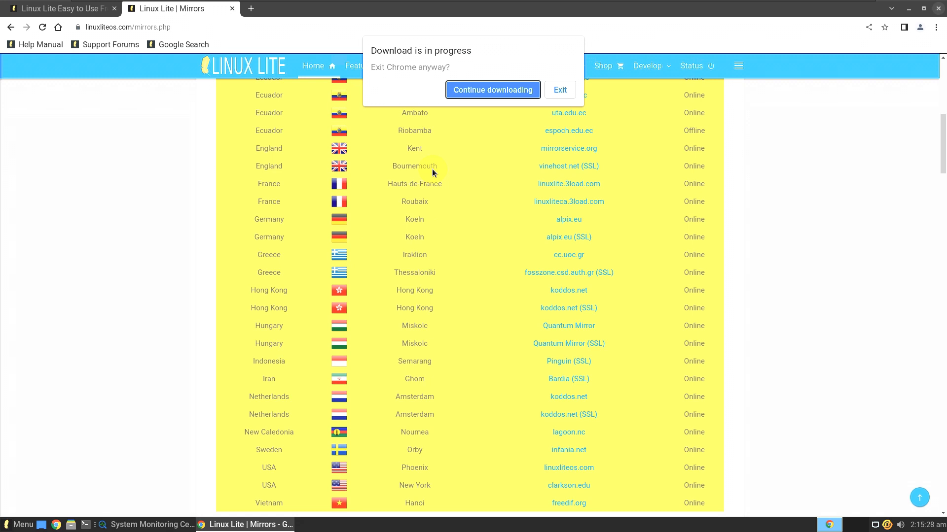
pyautogui.click(547, 94)
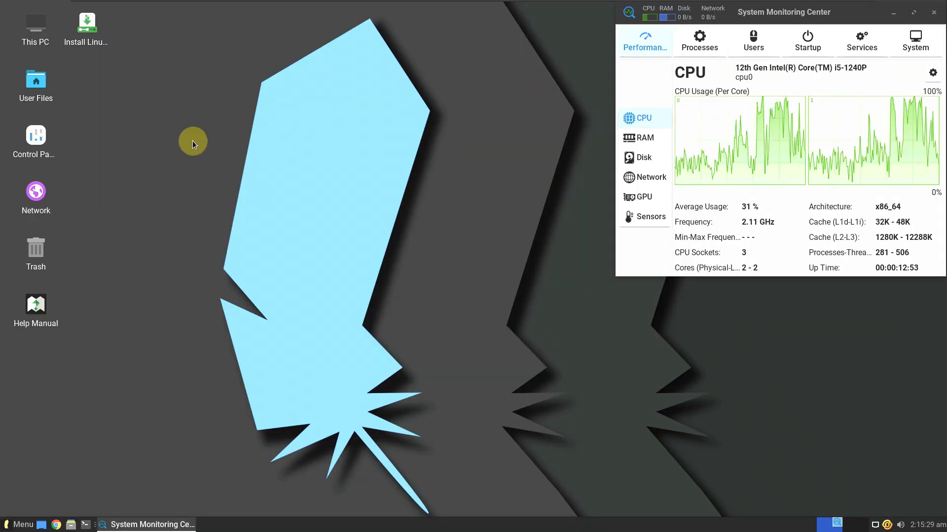
# Step: Open the terminal, view its version information and close the About dialog
pyautogui.click(86, 526)
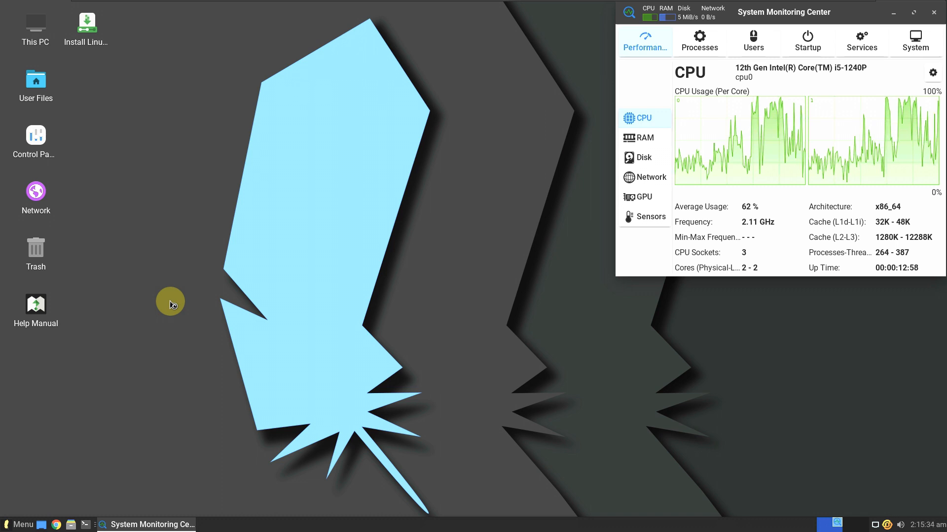
pyautogui.click(140, 23)
pyautogui.click(148, 53)
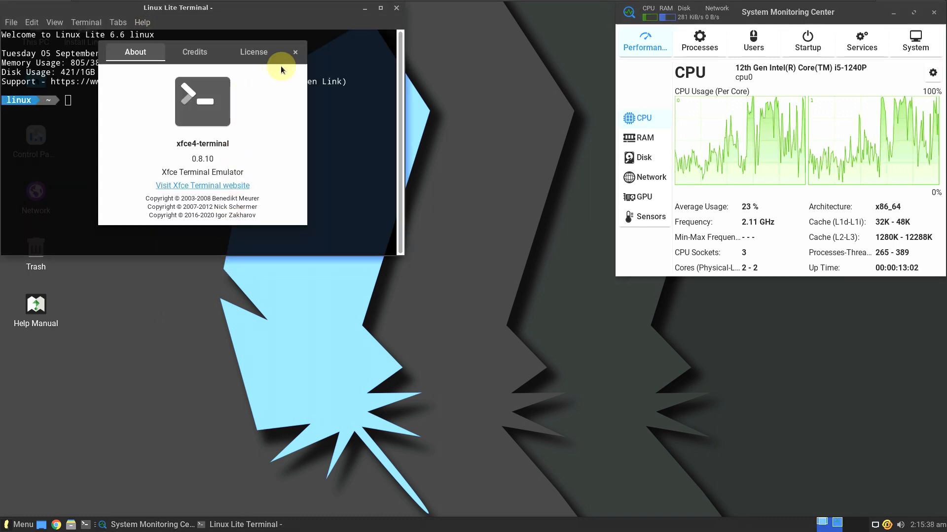
pyautogui.click(298, 48)
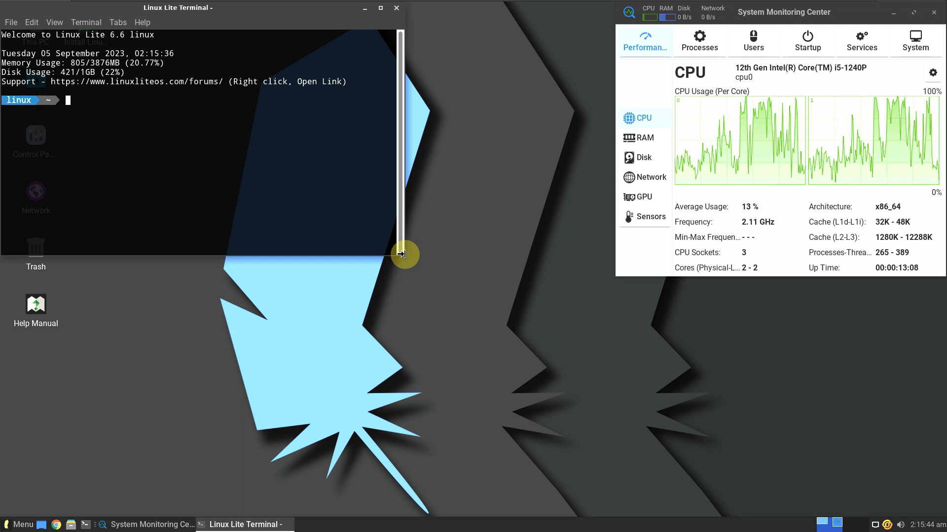
# Step: Enlarge the terminal window in width and height and run the inxi command
pyautogui.moveTo(426, 286); pyautogui.dragTo(558, 334)
pyautogui.moveTo(481, 252); pyautogui.dragTo(485, 430)
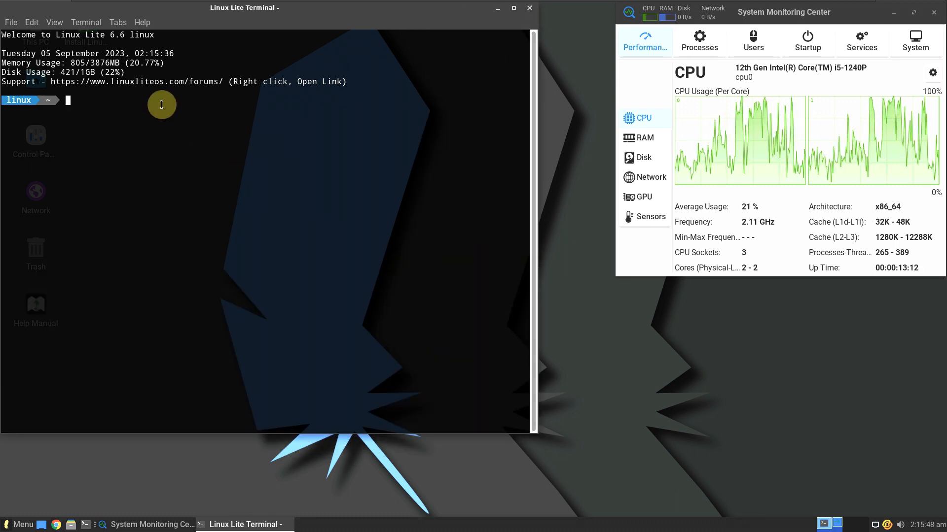
pyautogui.write('nxi')
pyautogui.press('Return')
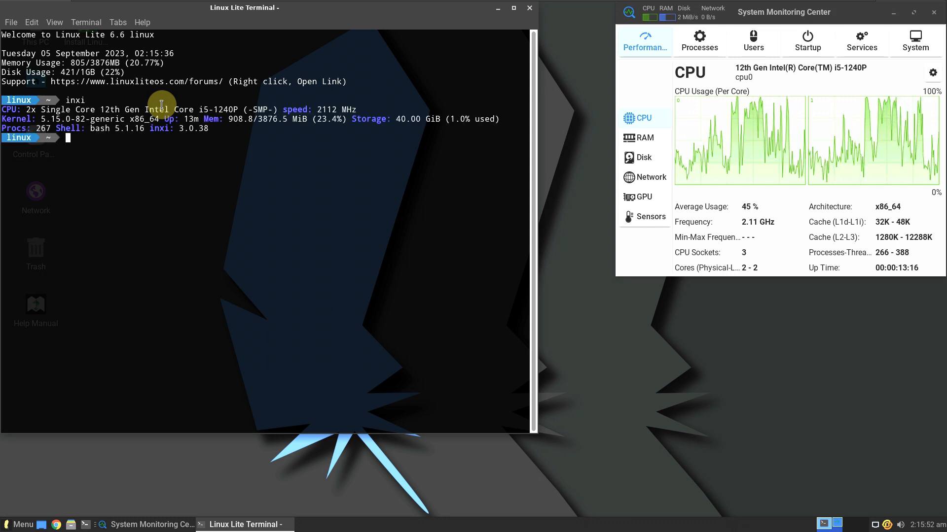
pyautogui.write('inn')
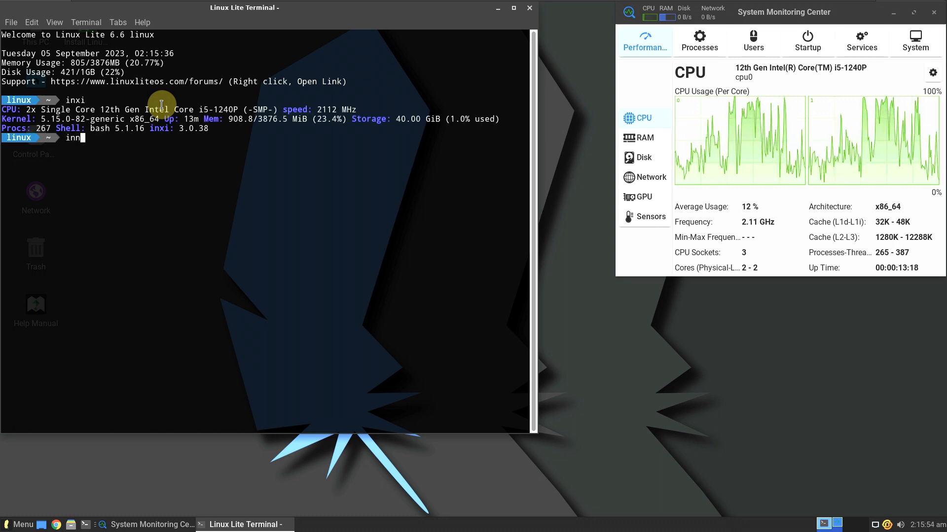
pyautogui.write('nxi -b')
pyautogui.press('Return')
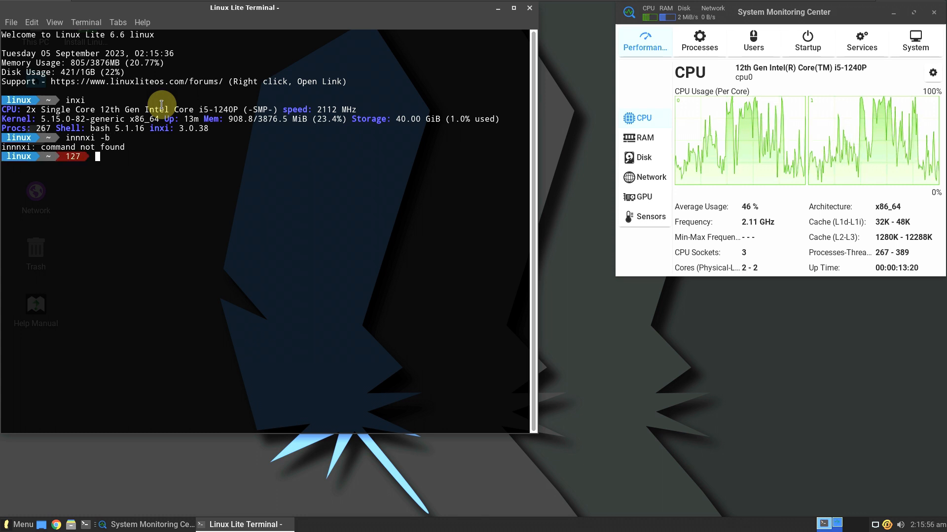
pyautogui.write('in')
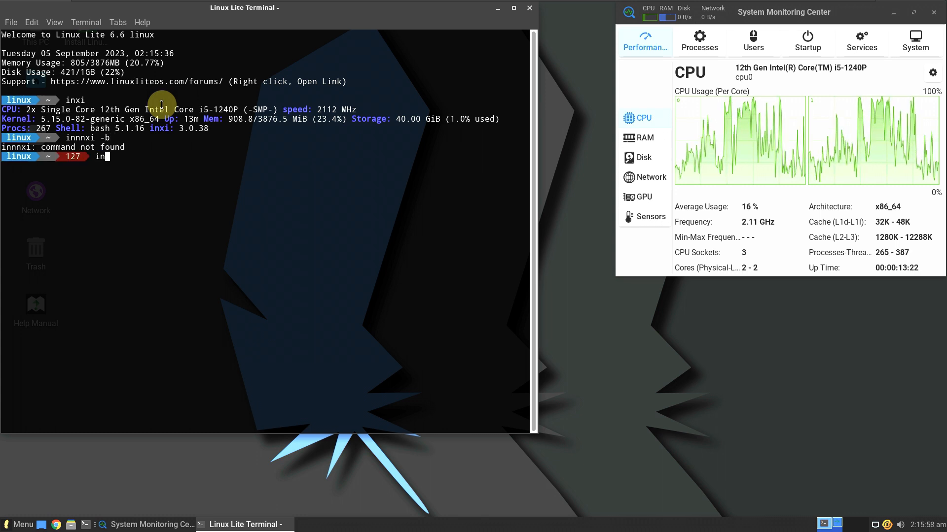
pyautogui.write('xi-b')
pyautogui.press('Return')
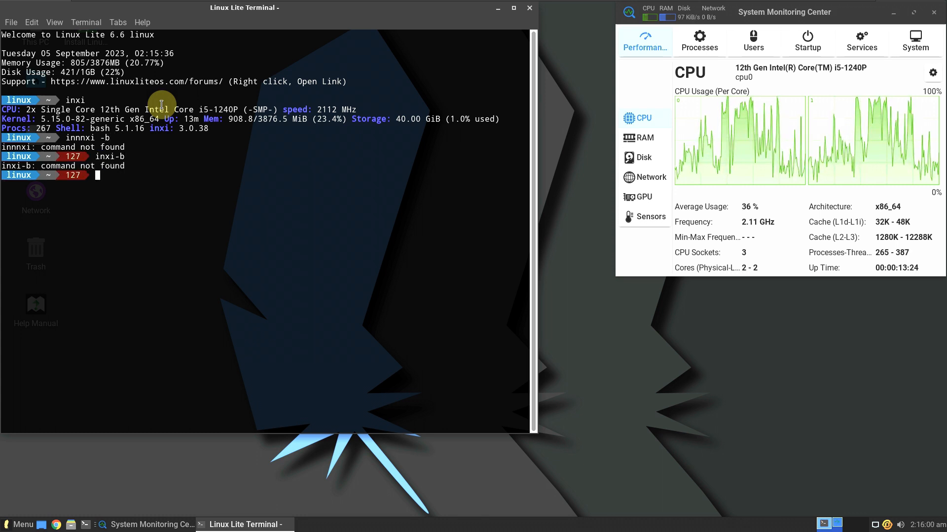
pyautogui.write('iinx')
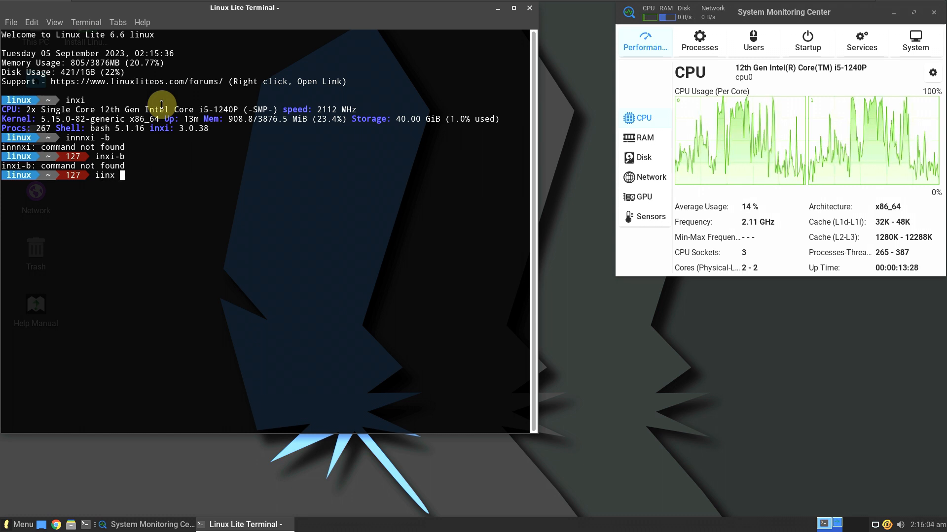
pyautogui.press('BackSpace')
pyautogui.press('BackSpace')
pyautogui.press('BackSpace')
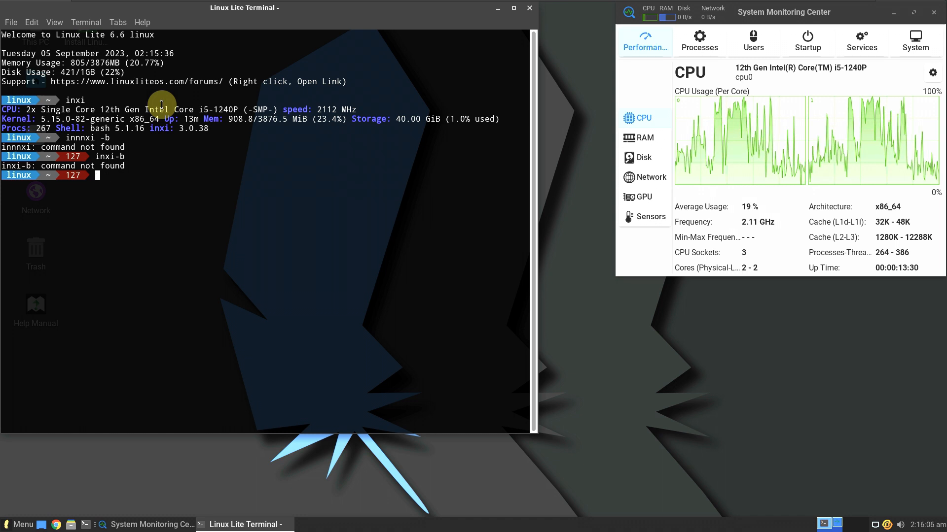
# Step: Run inxi -b for the basic system report and inxi -G for the graphics details
pyautogui.write('inxi -b')
pyautogui.press('Return')
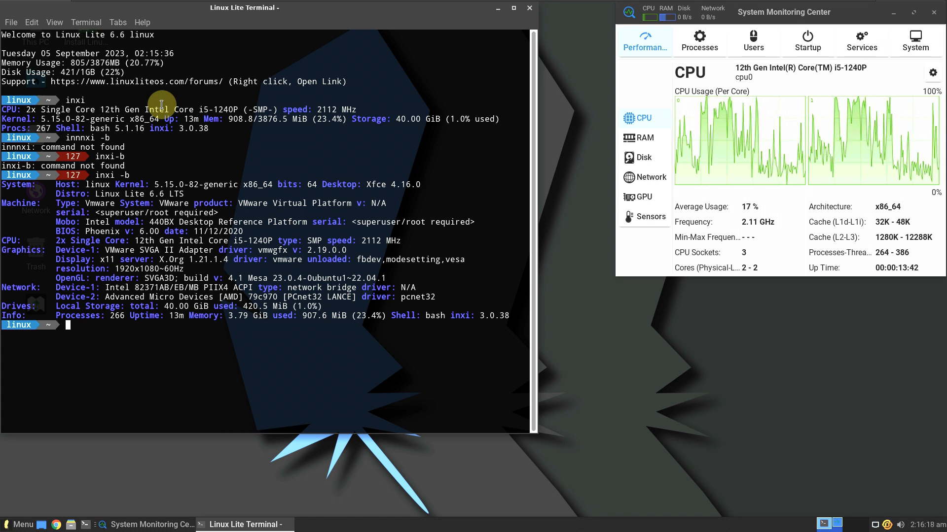
pyautogui.write('inxi ')
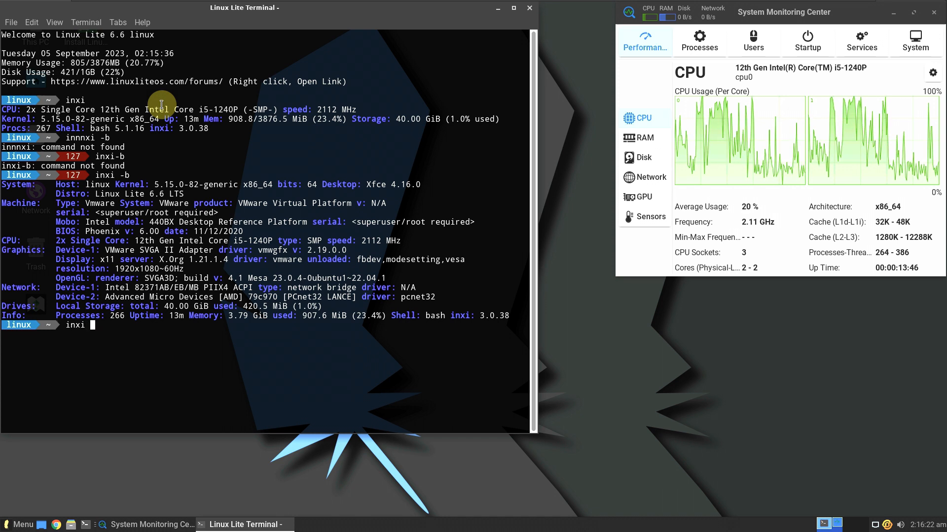
pyautogui.write('-G')
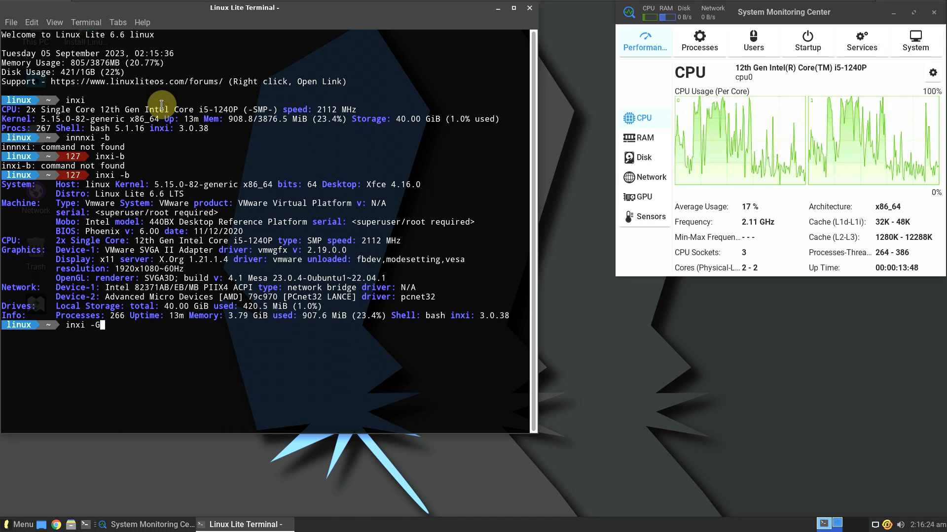
pyautogui.press('Return')
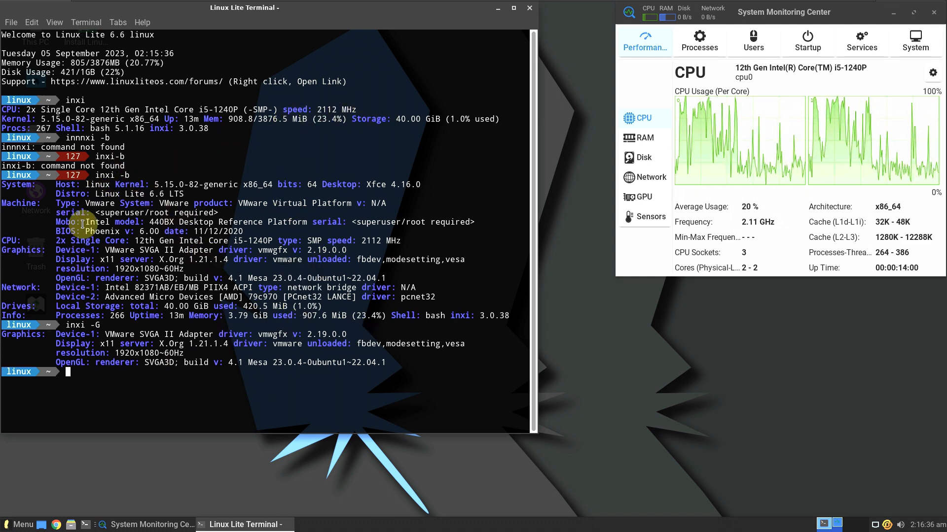
# Step: Display the contents of /etc/issue in the terminal to read the distribution release
pyautogui.write('cat /et')
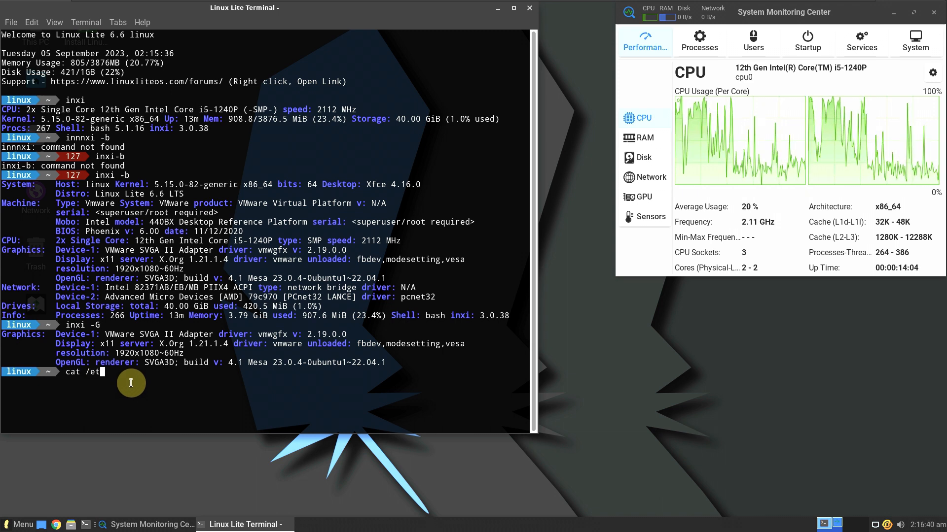
pyautogui.write('c/issue')
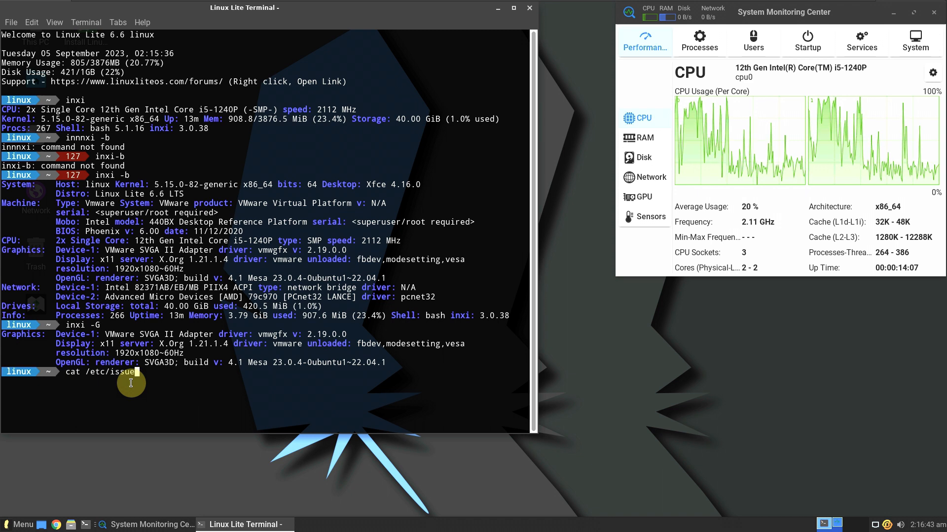
pyautogui.press('Return')
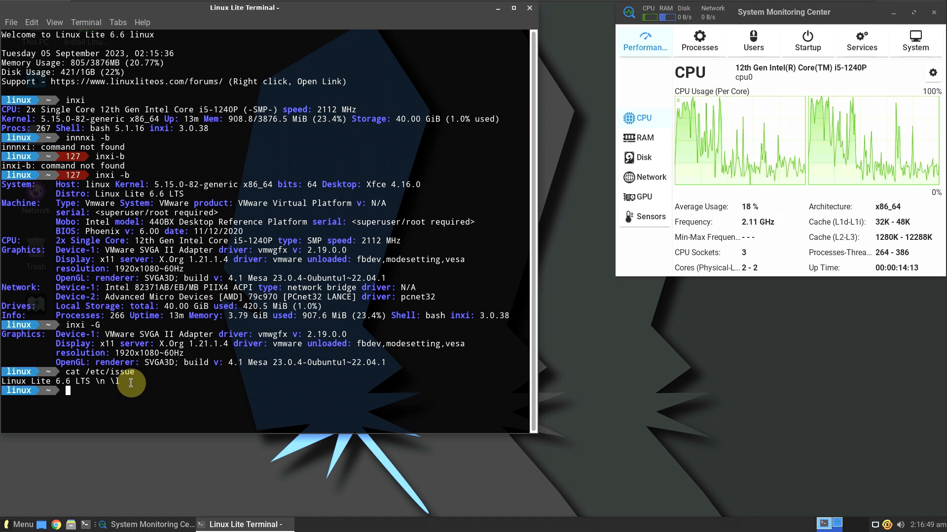
# Step: Run inxi at verbosity level 8 to print the full system report
pyautogui.write('i')
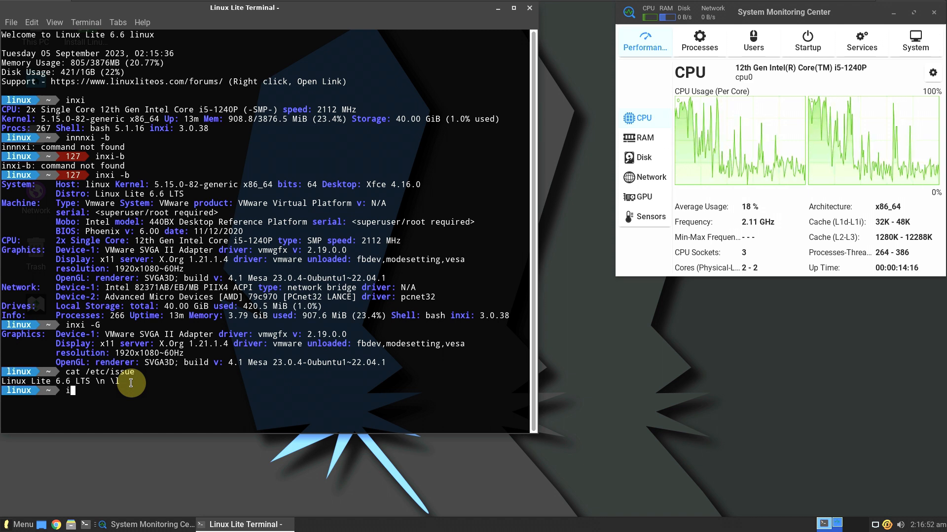
pyautogui.write('nxi -')
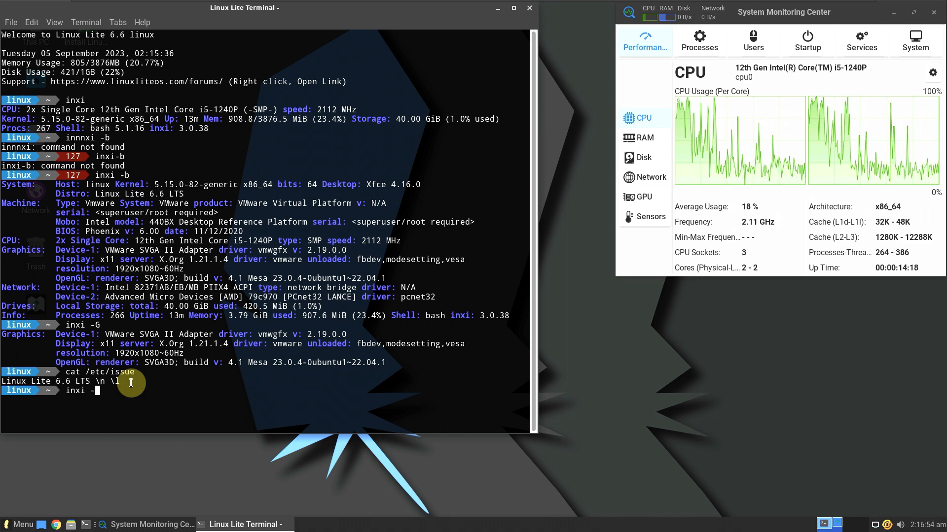
pyautogui.write('sv8')
pyautogui.press('Return')
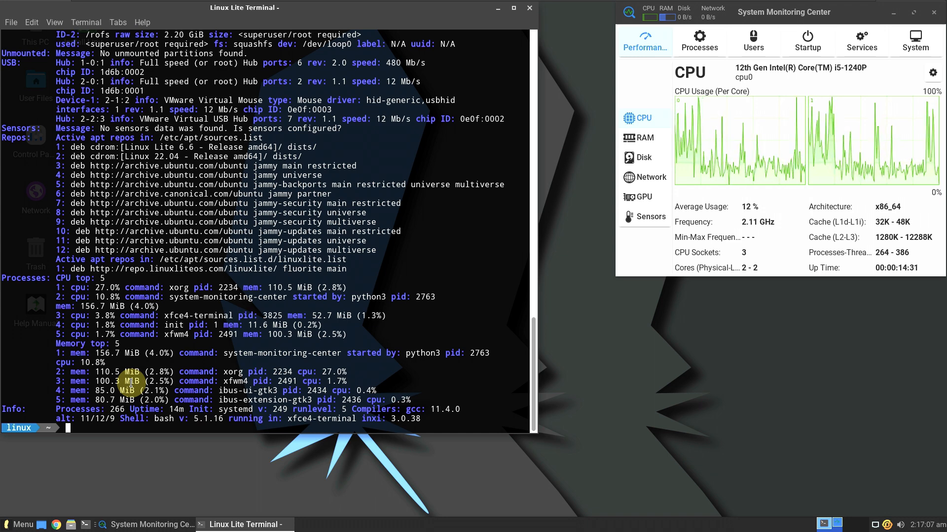
# Step: Run htop, view the terminal's version information and close the About dialog
pyautogui.write('clear')
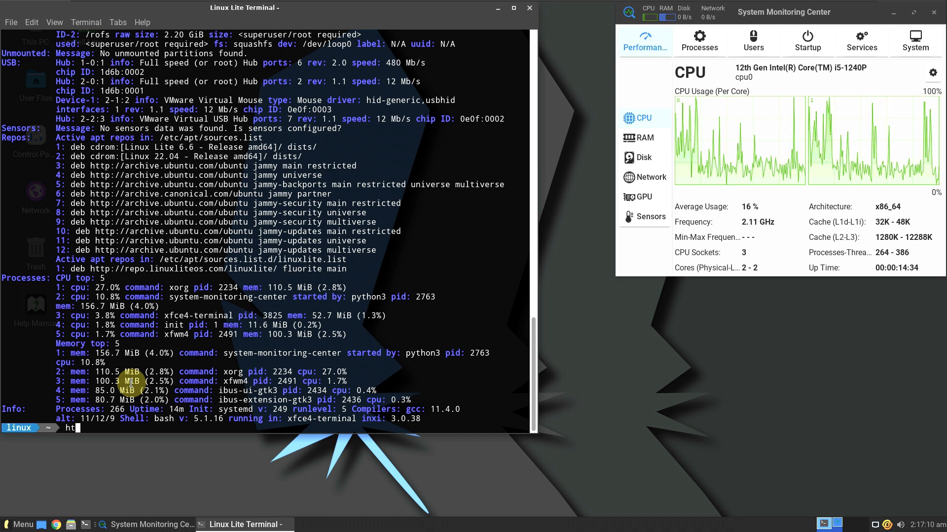
pyautogui.press('Return')
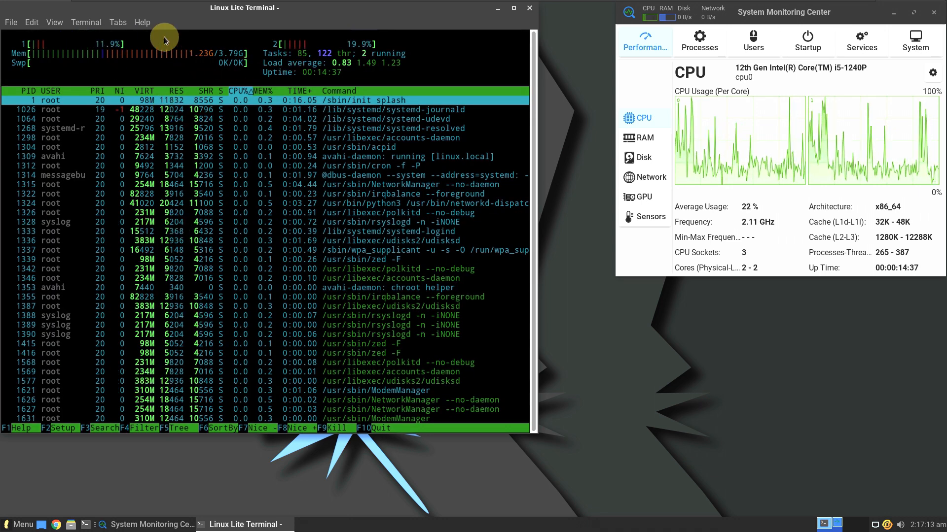
pyautogui.click(142, 23)
pyautogui.click(154, 52)
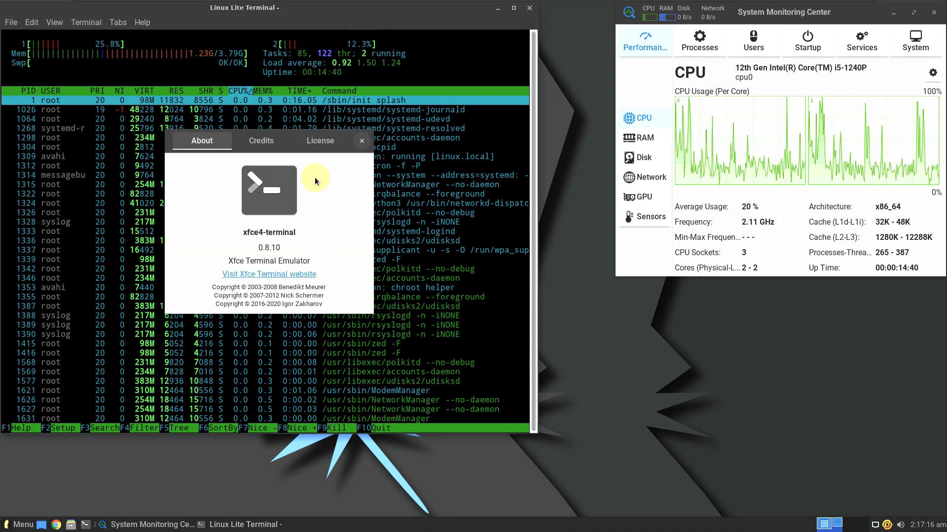
pyautogui.click(361, 141)
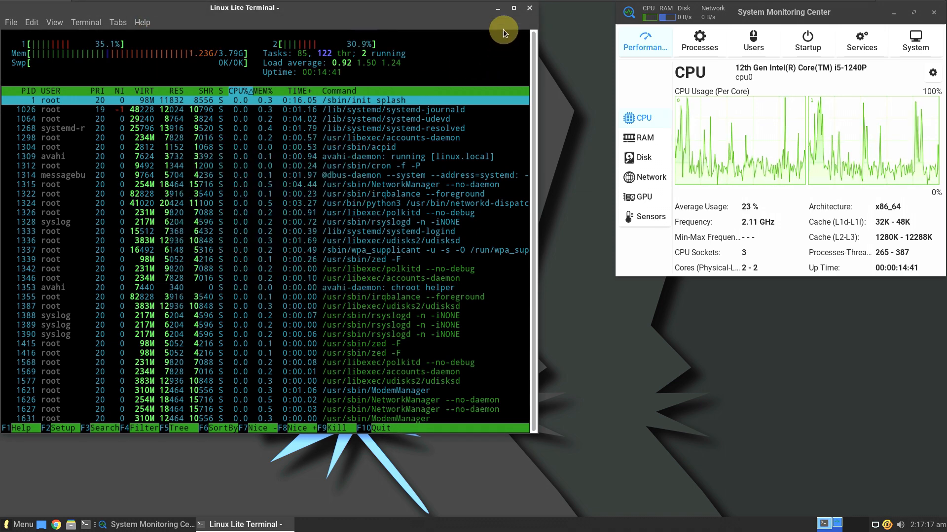
# Step: Close the terminal, confirming despite the running process, and launch Install Linux Lite from the desktop
pyautogui.click(529, 8)
pyautogui.click(306, 272)
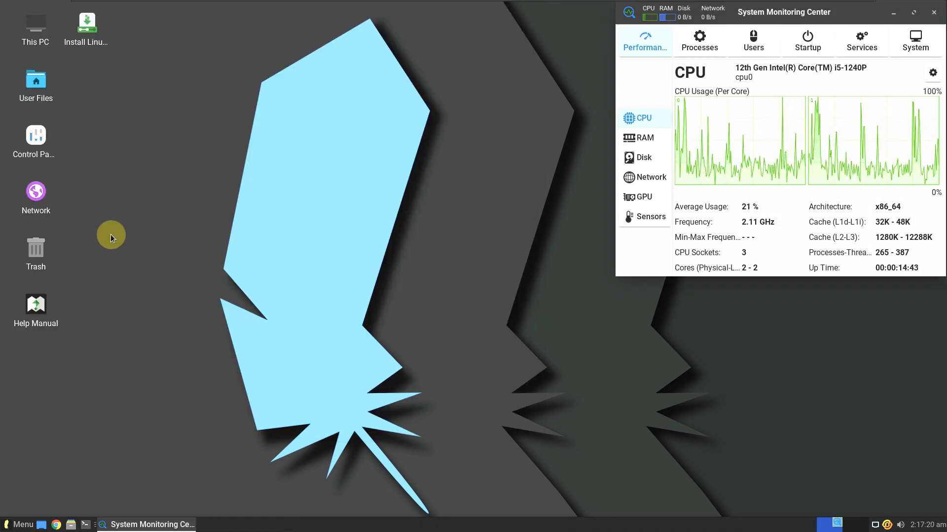
pyautogui.rightClick(86, 40)
pyautogui.click(210, 132)
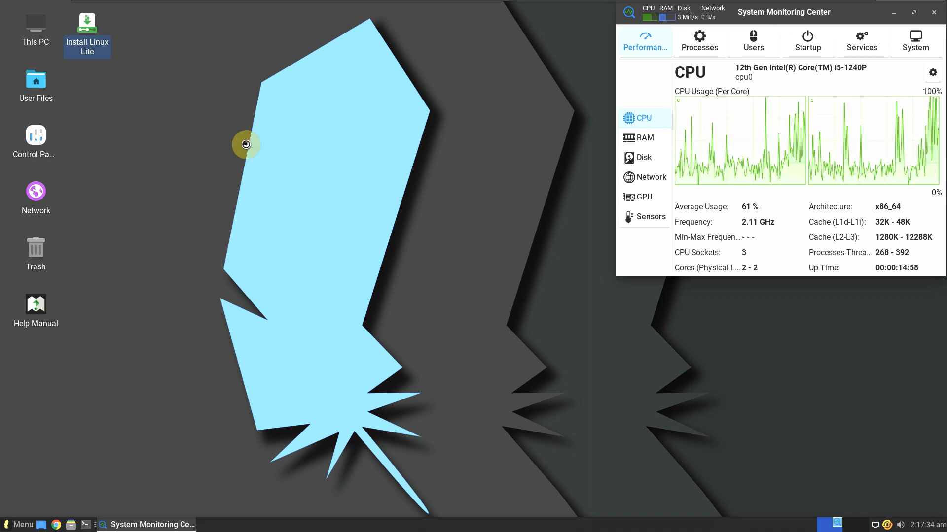
# Step: Show RAM usage in System Monitoring Center and move the installer window clear of it
pyautogui.click(630, 139)
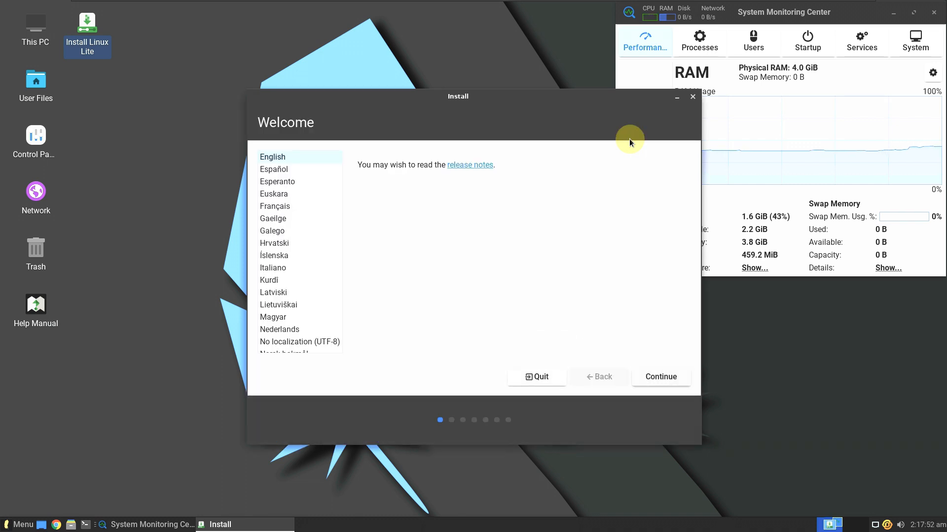
pyautogui.moveTo(461, 97); pyautogui.dragTo(280, 83)
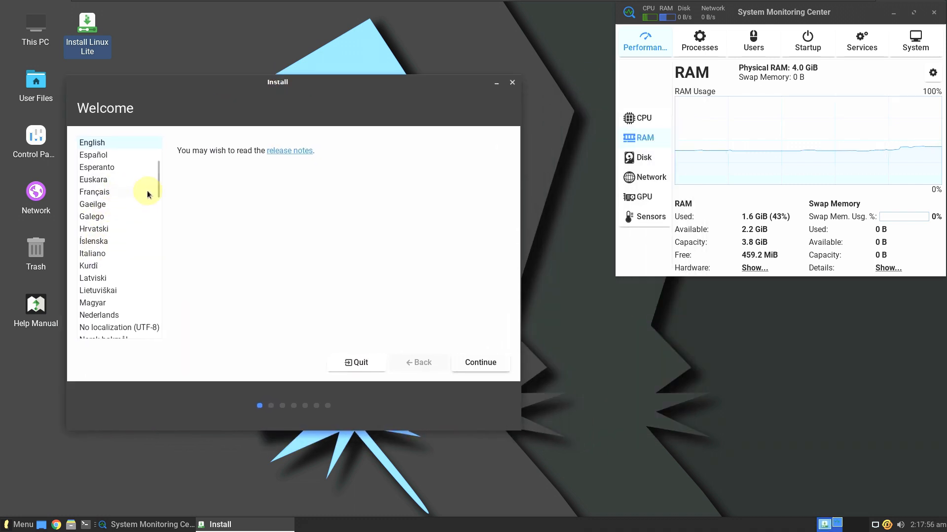
# Step: Look over the language list, keep English, and proceed with the English (US) keyboard layout
pyautogui.moveTo(159, 177); pyautogui.dragTo(159, 132)
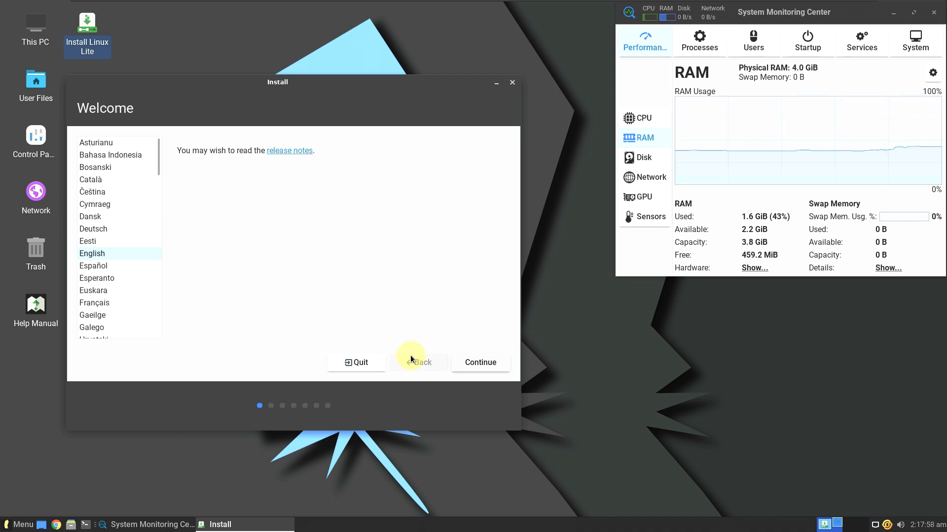
pyautogui.click(474, 368)
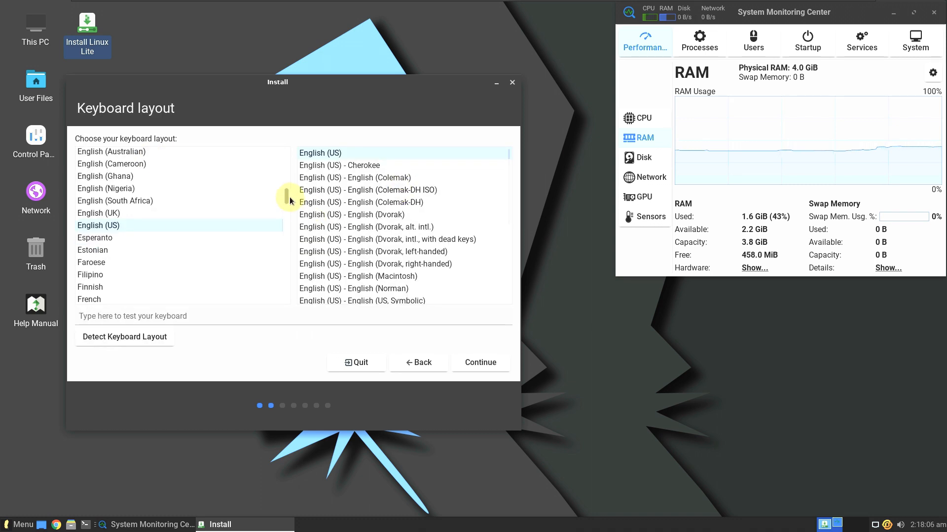
pyautogui.click(477, 363)
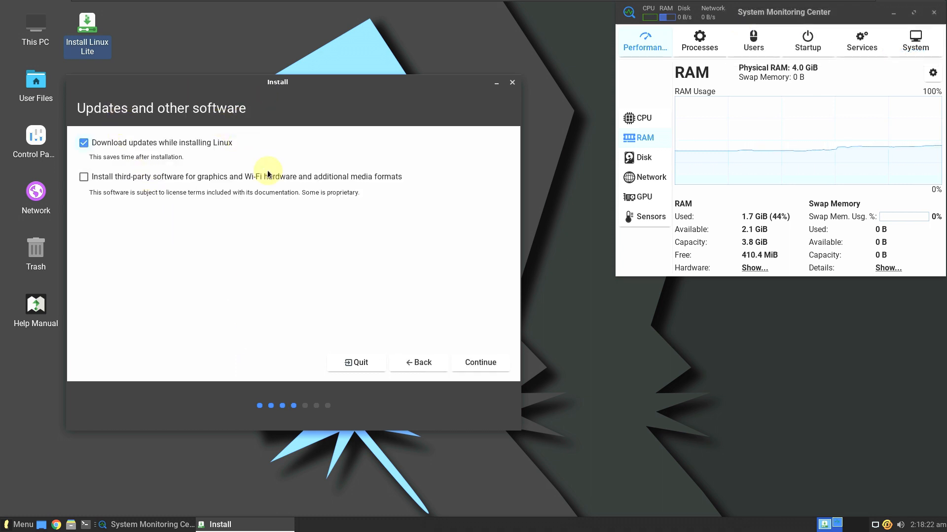
# Step: Enable installing third-party software for graphics, Wi-Fi hardware and additional media formats, and continue the installation
pyautogui.click(132, 175)
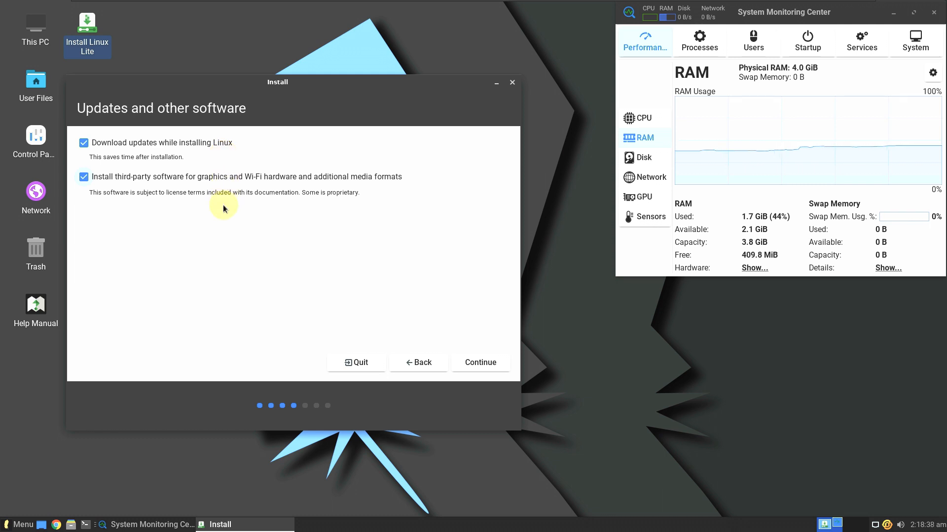
pyautogui.click(495, 357)
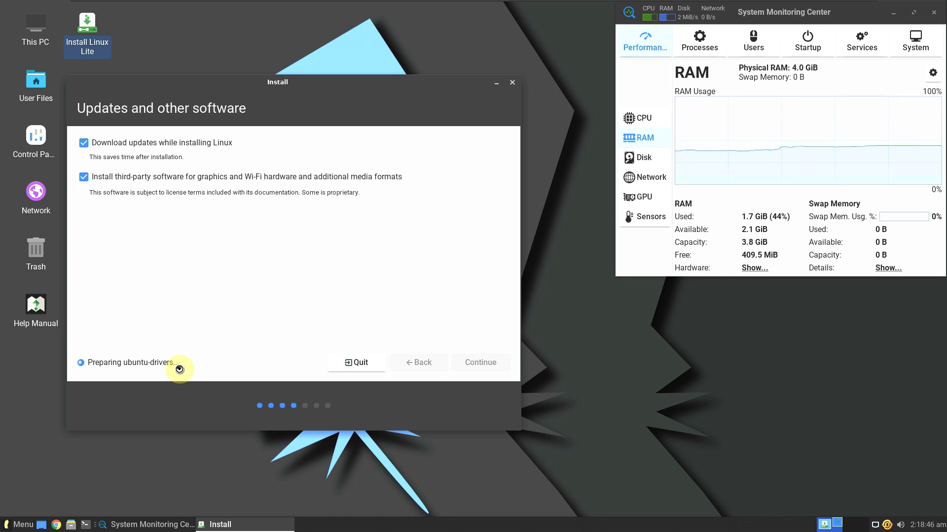
# Step: Compare CPU and RAM usage in System Monitoring Center during driver preparation, ending on CPU, and shift the installer window slightly upward
pyautogui.click(640, 118)
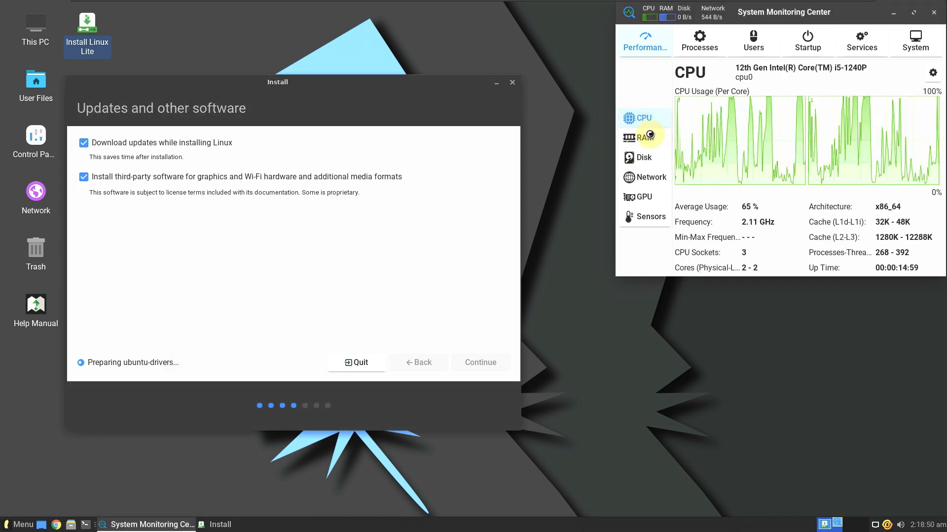
pyautogui.click(620, 138)
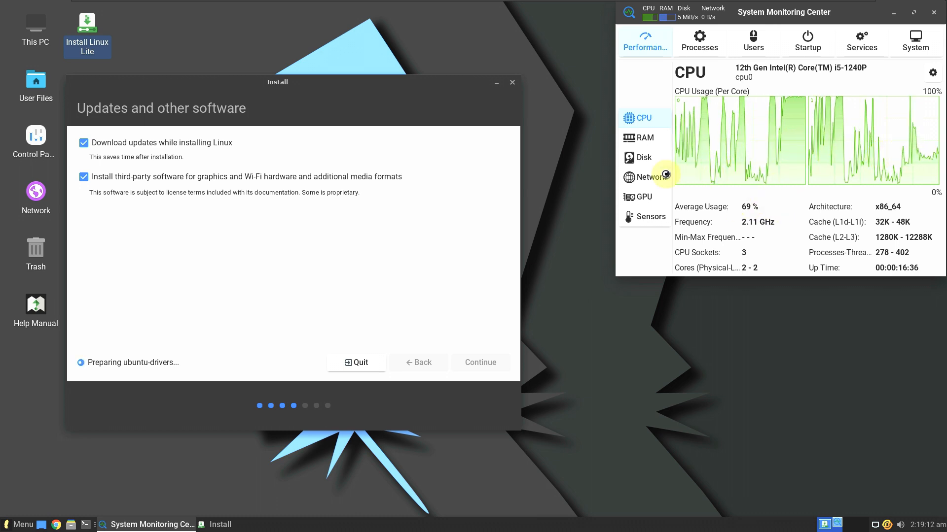
pyautogui.click(642, 138)
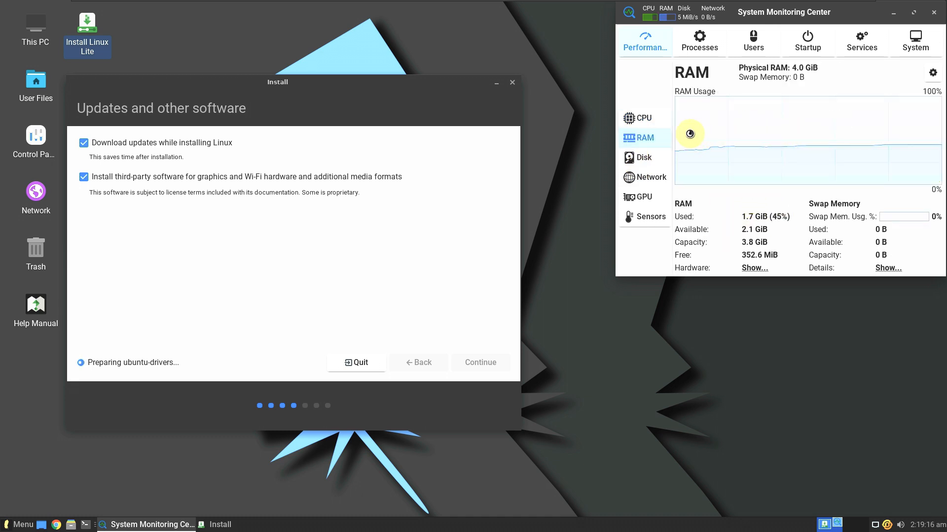
pyautogui.click(652, 118)
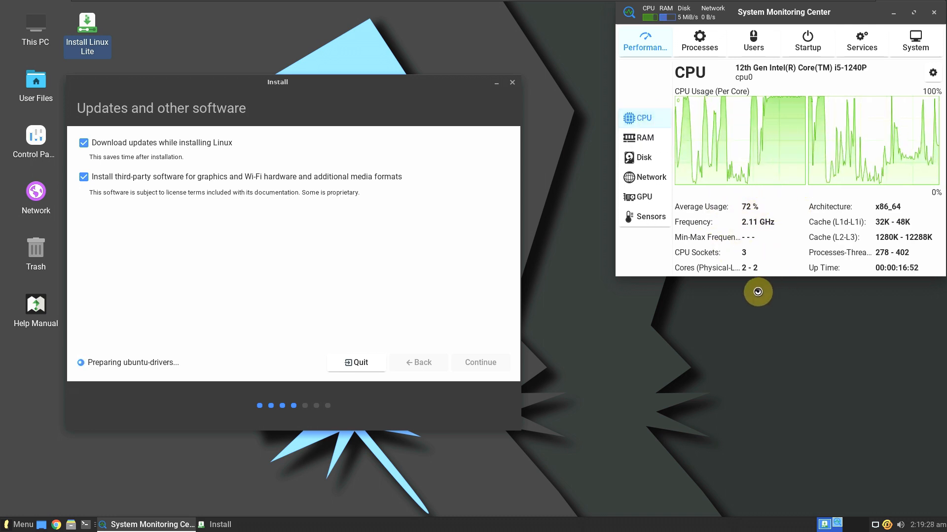
pyautogui.click(844, 422)
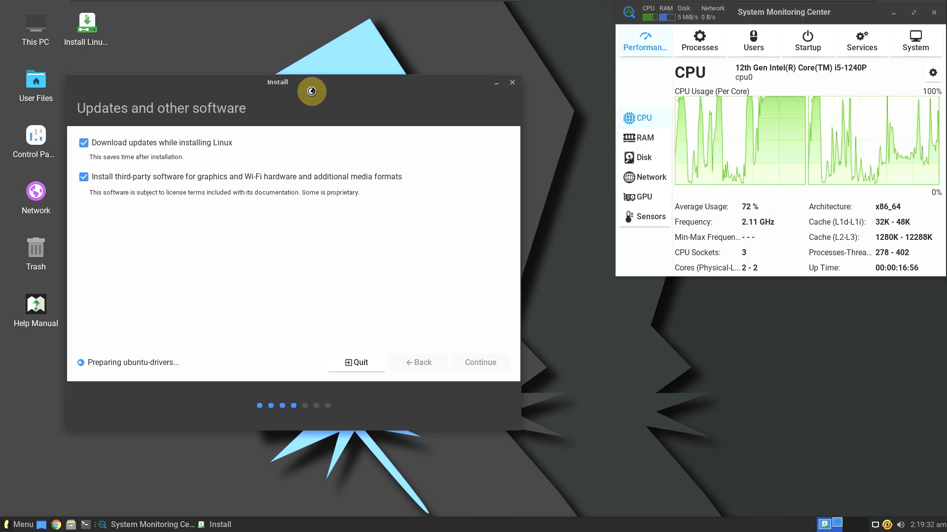
pyautogui.moveTo(358, 82); pyautogui.dragTo(354, 61)
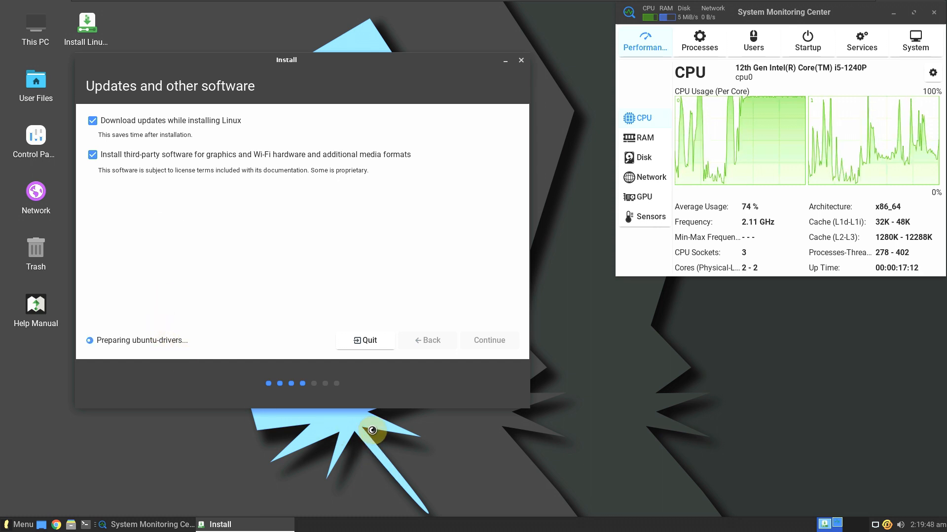
# Step: Dismiss the desktop's context options, then view the xfce4-panel About information, highlight its version number and close it
pyautogui.rightClick(375, 458)
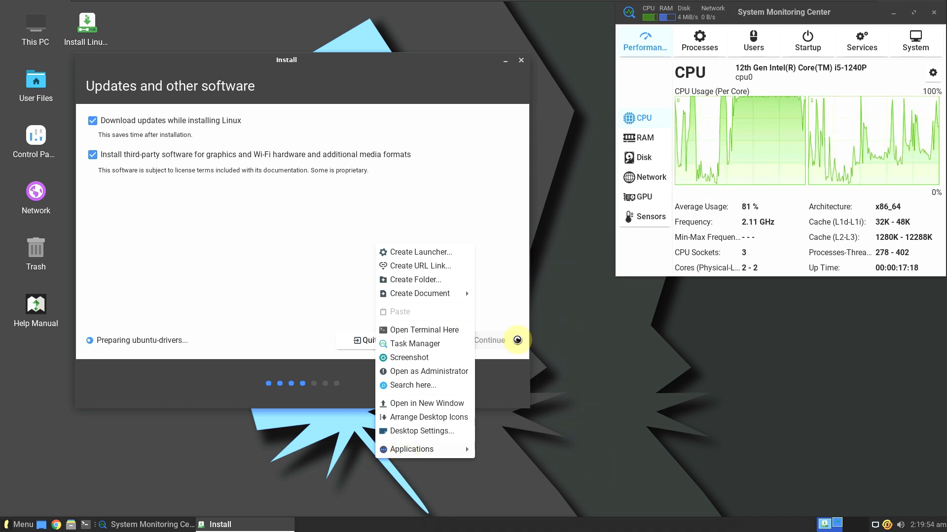
pyautogui.click(391, 131)
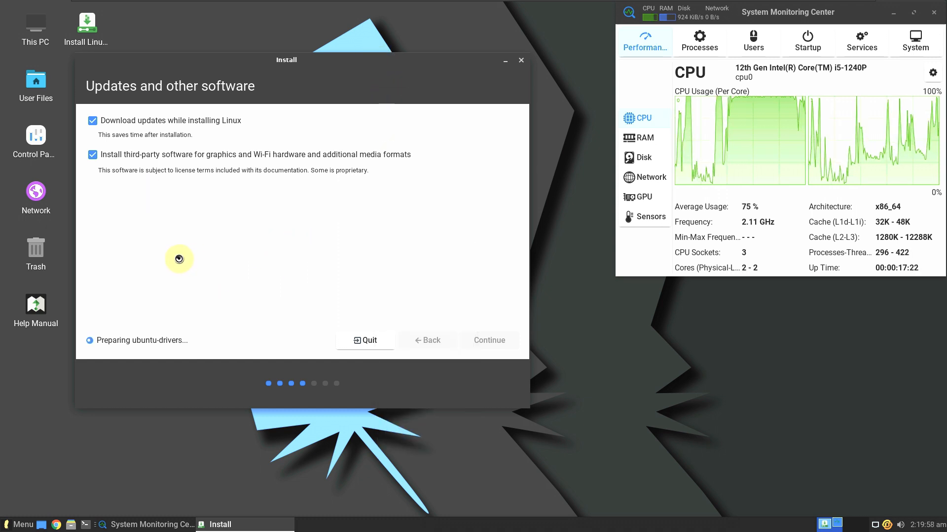
pyautogui.rightClick(395, 520)
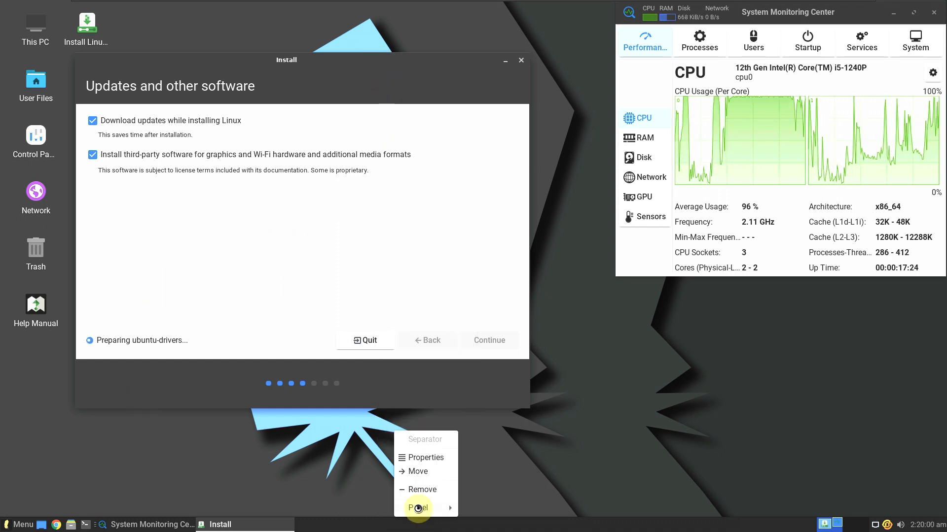
pyautogui.moveTo(417, 508)
pyautogui.click(505, 509)
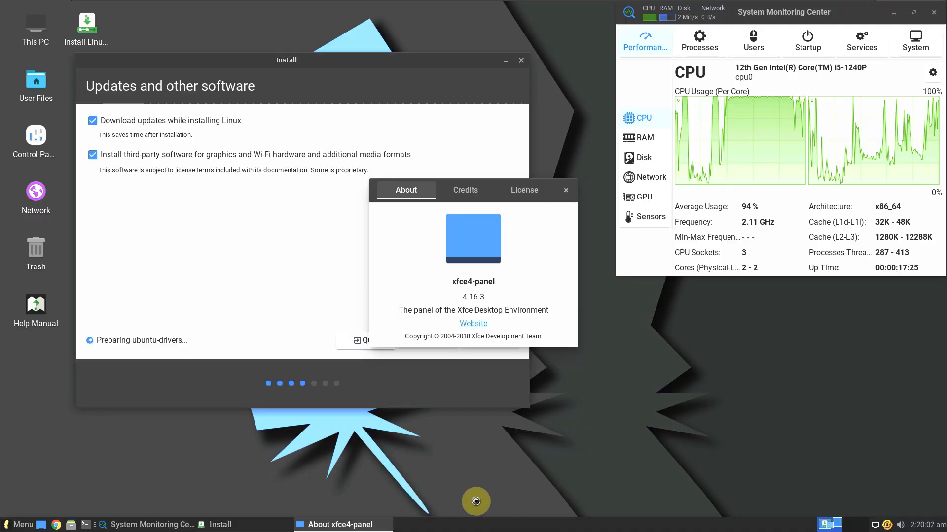
pyautogui.moveTo(457, 299); pyautogui.dragTo(513, 302)
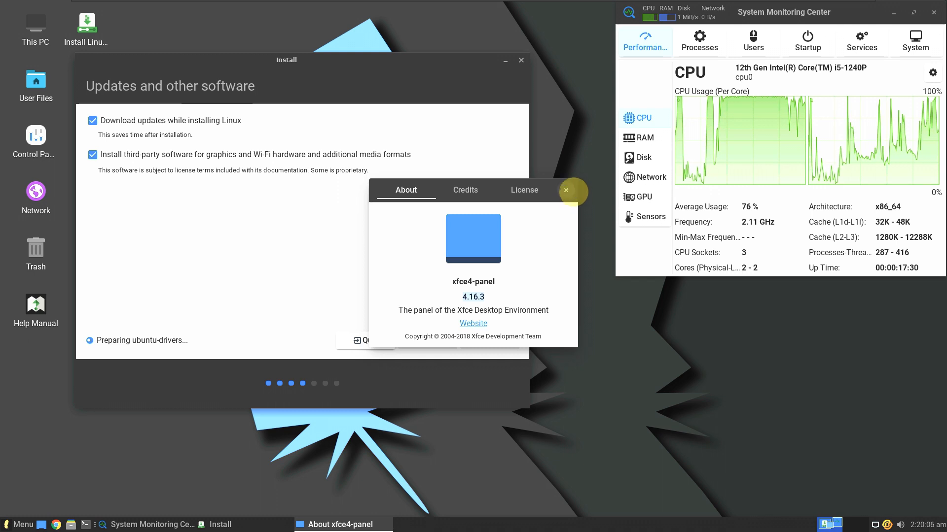
pyautogui.click(572, 190)
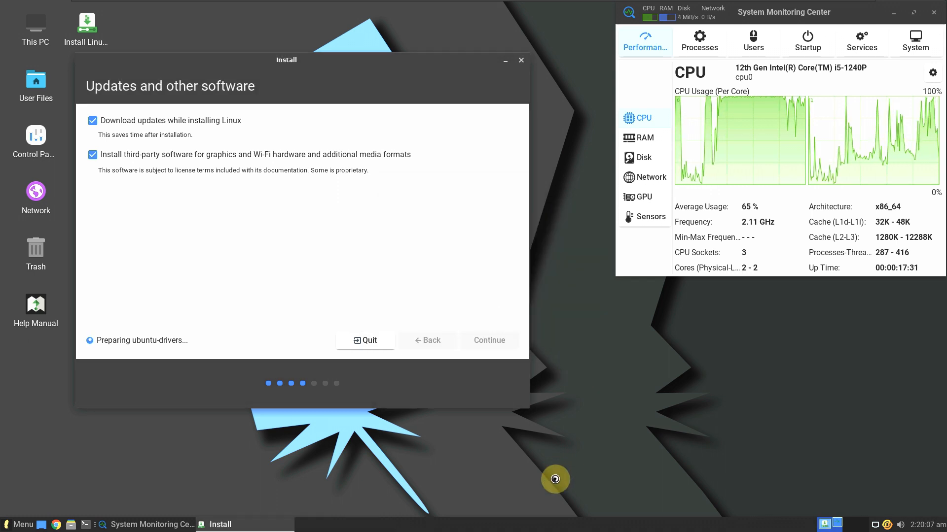
# Step: Look at the properties of the taskbar separator and close them without changes
pyautogui.rightClick(563, 524)
pyautogui.click(595, 457)
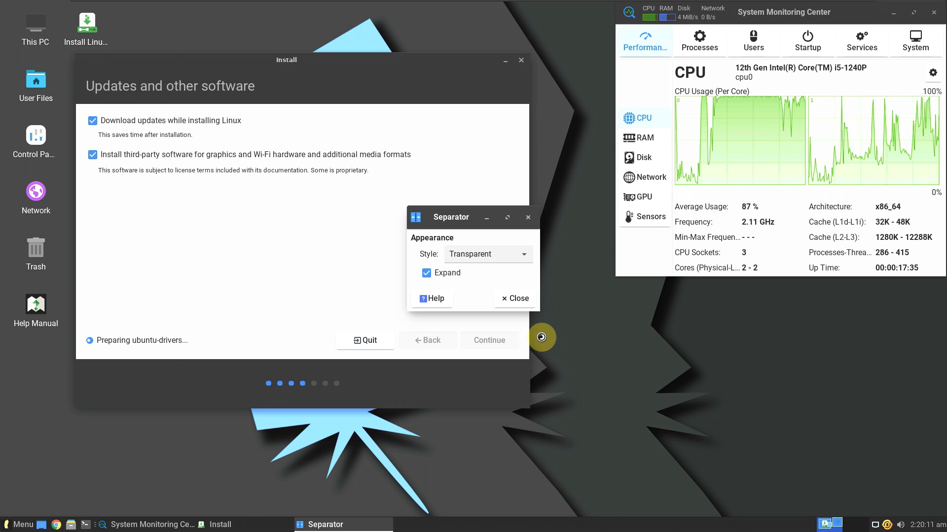
pyautogui.click(528, 217)
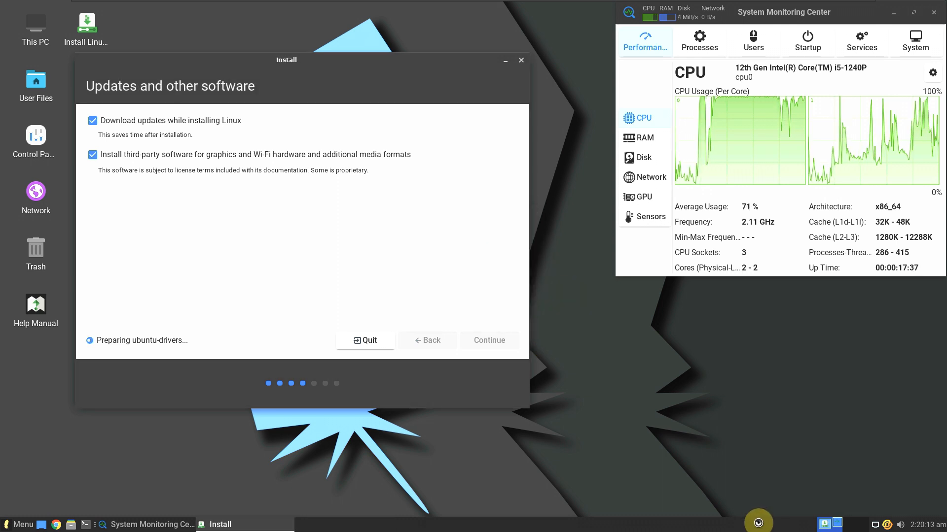
# Step: Check the taskbar calendar and the speaker and microphone volume controls
pyautogui.click(935, 524)
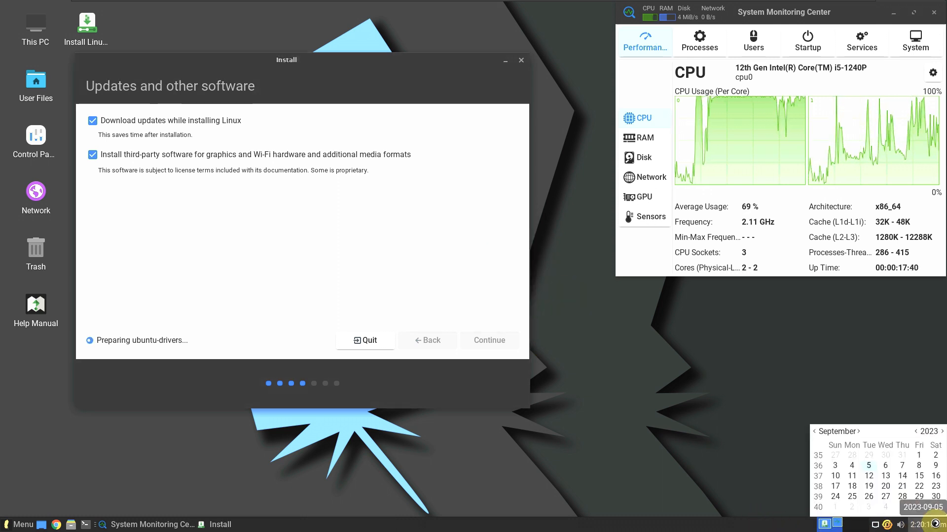
pyautogui.click(935, 524)
pyautogui.click(901, 525)
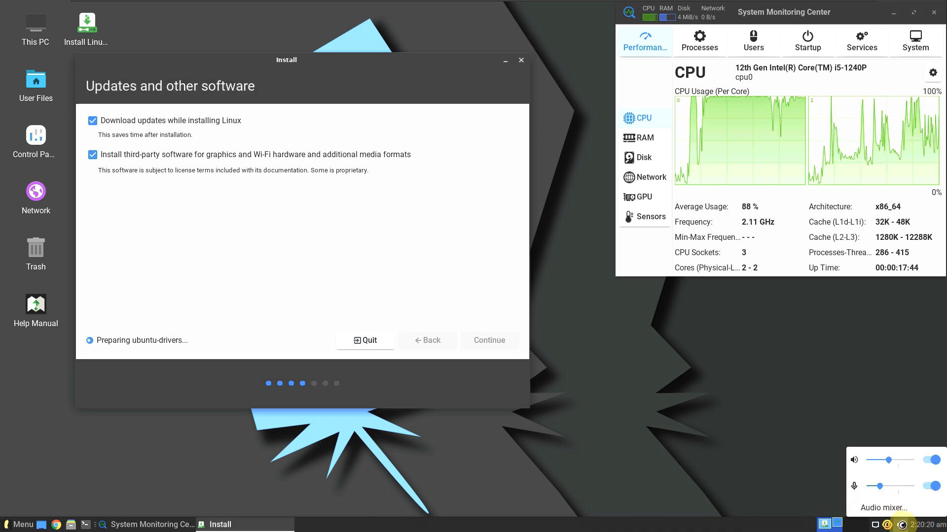
pyautogui.click(901, 525)
# Step: View the About information of the taskbar's update indicator and close it
pyautogui.rightClick(887, 525)
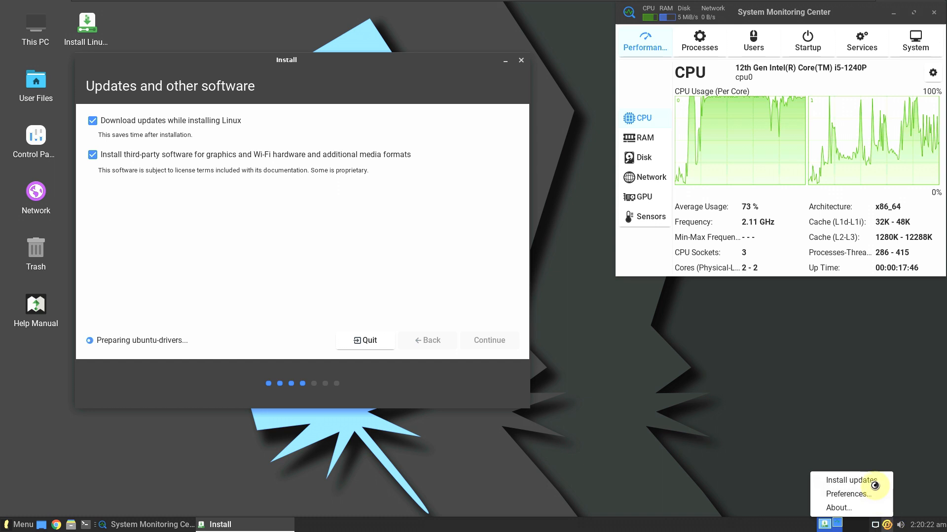
pyautogui.click(862, 507)
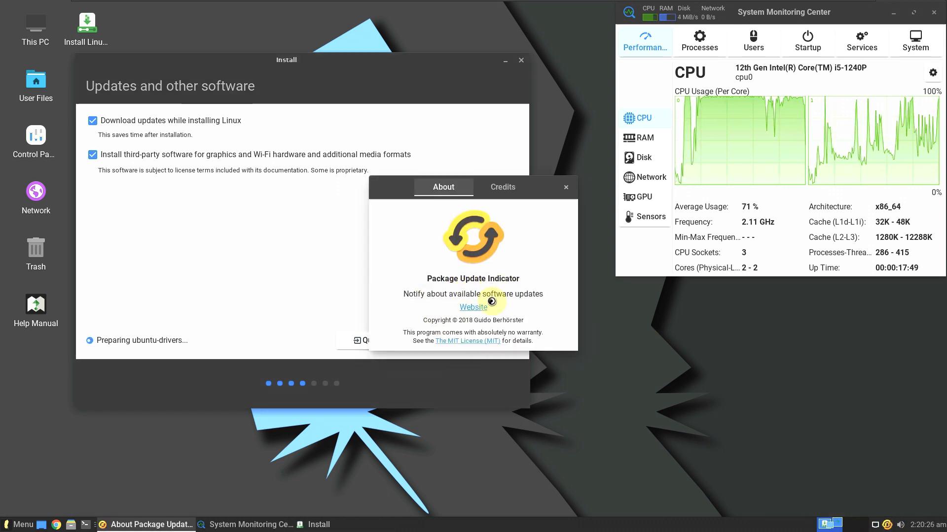
pyautogui.click(564, 187)
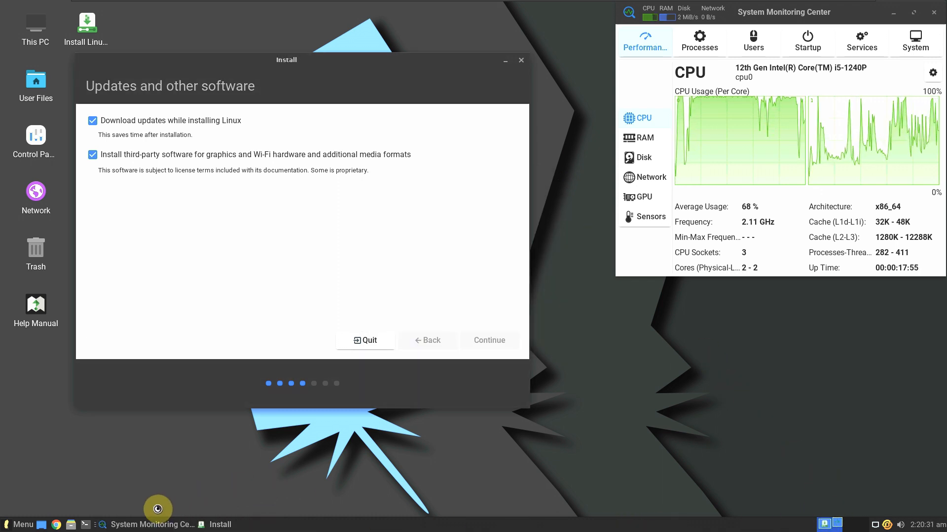
# Step: Look through the All Applications list in the start menu and close the menu
pyautogui.click(26, 525)
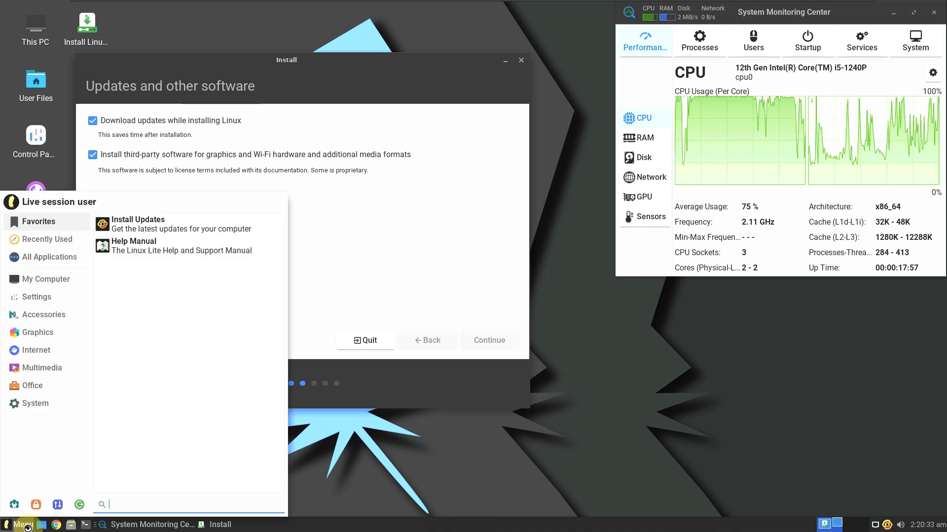
pyautogui.click(44, 258)
pyautogui.moveTo(281, 246); pyautogui.dragTo(285, 218)
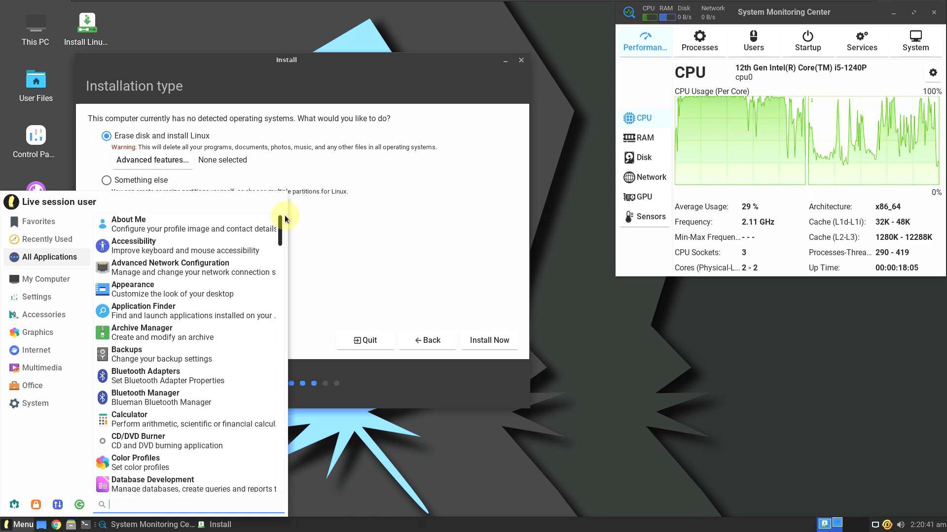
pyautogui.click(355, 230)
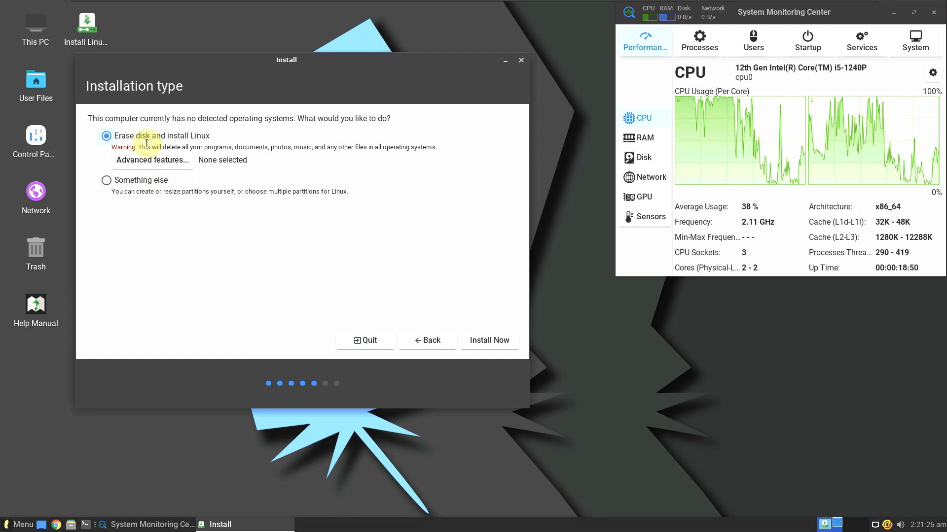
# Step: Try the Something else installation type, switch back to Erase disk and install Linux, and quit the installer
pyautogui.click(147, 181)
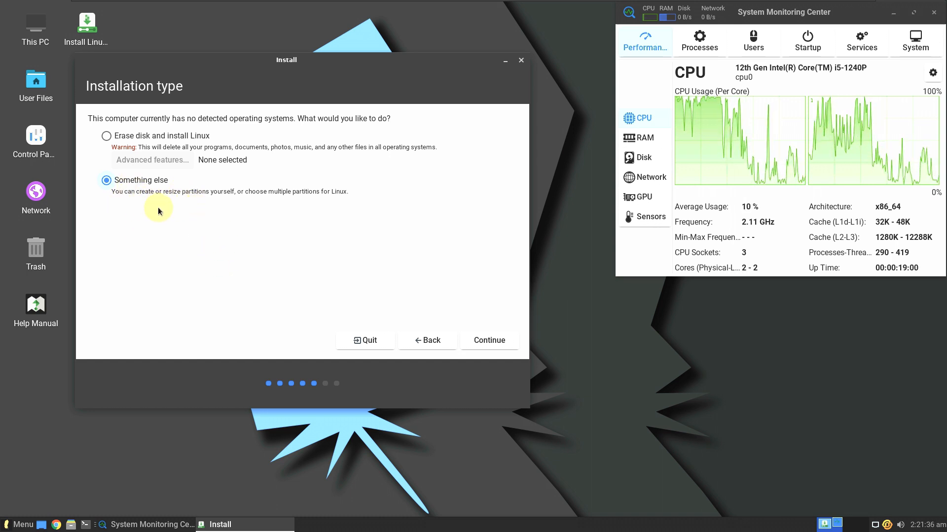
pyautogui.click(141, 146)
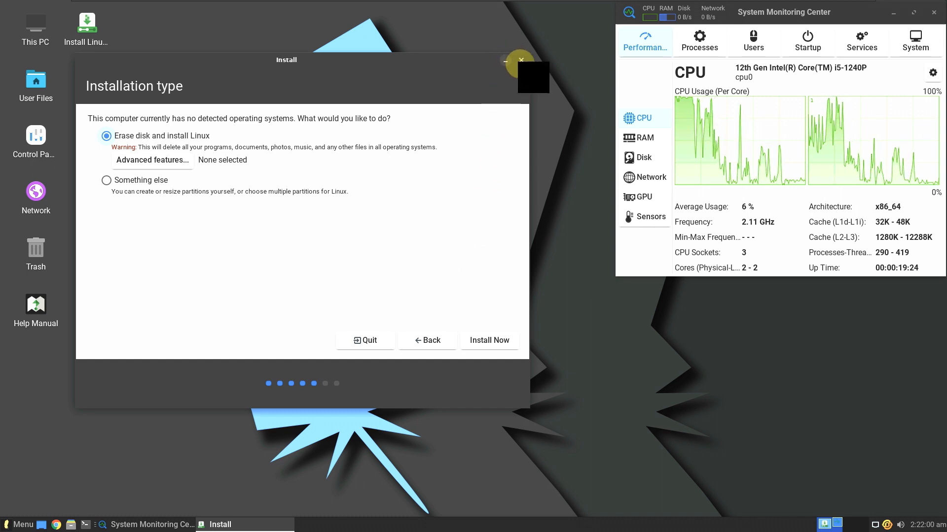
pyautogui.click(520, 60)
pyautogui.click(554, 279)
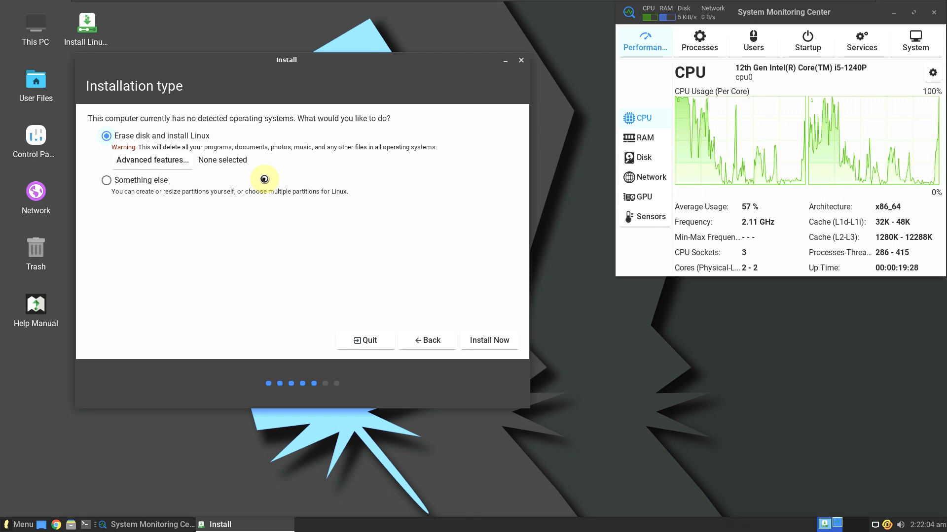
# Step: Open the desktop settings, enlarge the window to fit six wallpapers per row and keep it clear of System Monitoring Center
pyautogui.rightClick(272, 280)
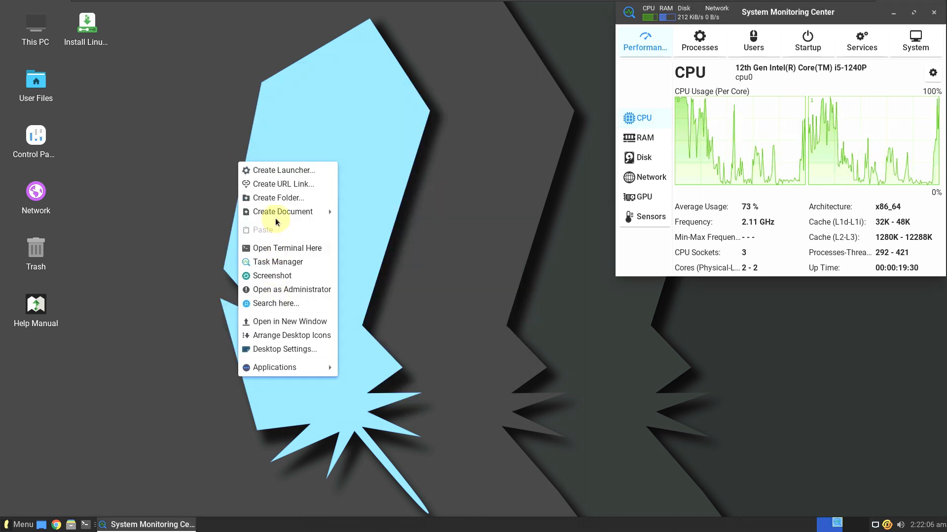
pyautogui.click(285, 349)
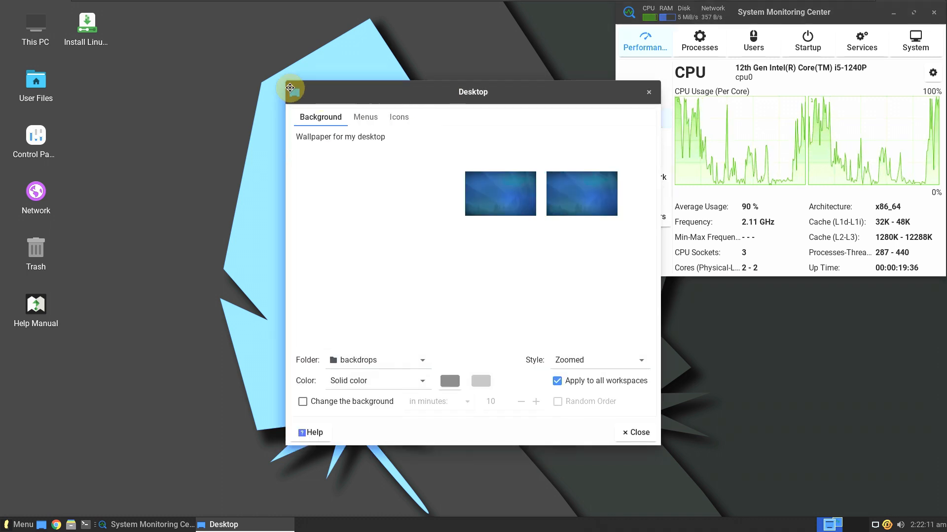
pyautogui.moveTo(450, 103); pyautogui.dragTo(265, 77)
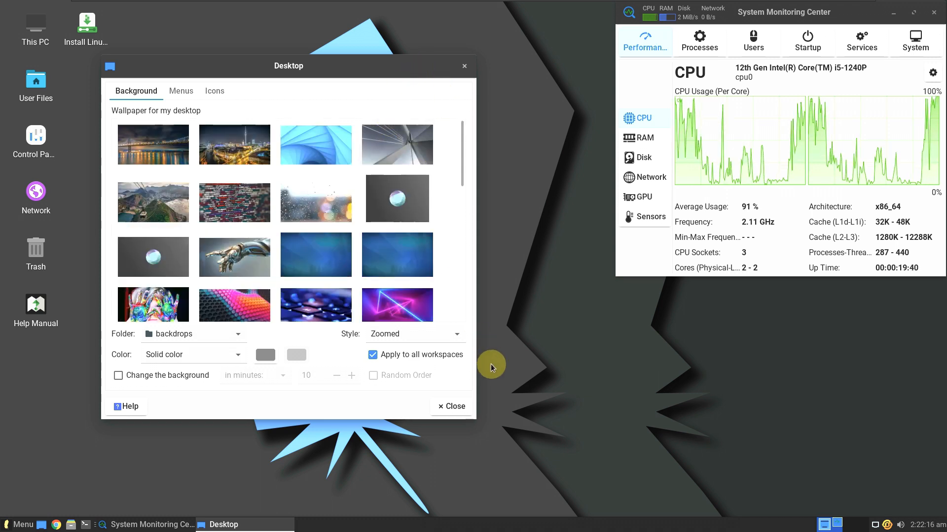
pyautogui.moveTo(474, 418); pyautogui.dragTo(638, 496)
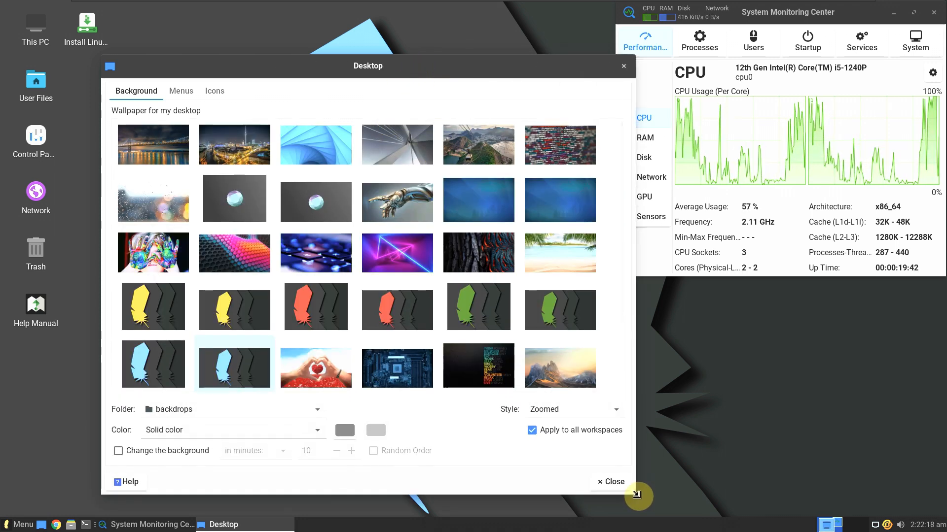
pyautogui.moveTo(368, 72); pyautogui.dragTo(311, 33)
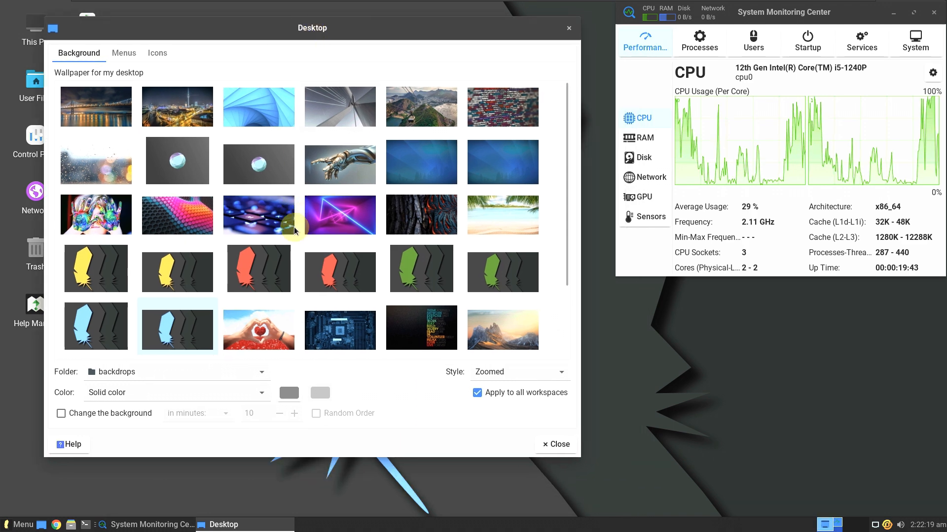
# Step: Set the Stonehenge sunset picture as the desktop wallpaper and look through the other backdrops
pyautogui.scroll(-3, 296, 232)
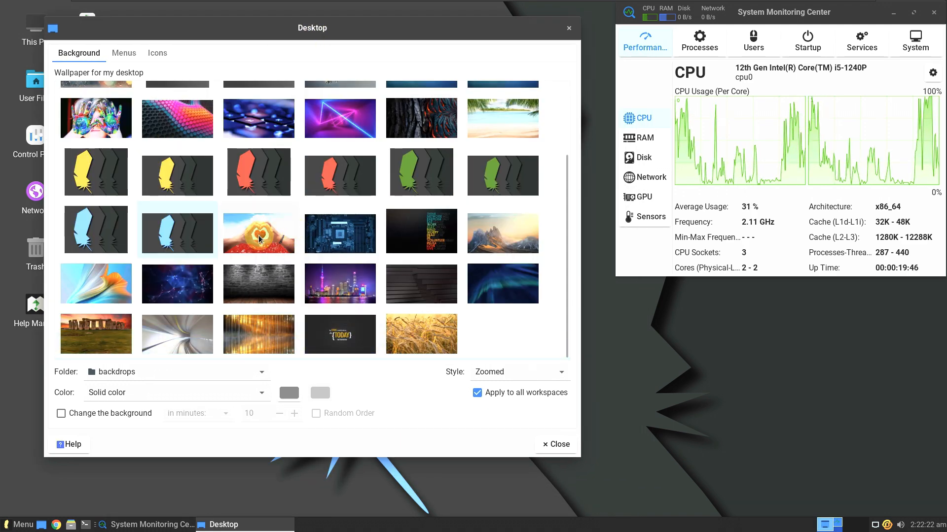
pyautogui.click(100, 329)
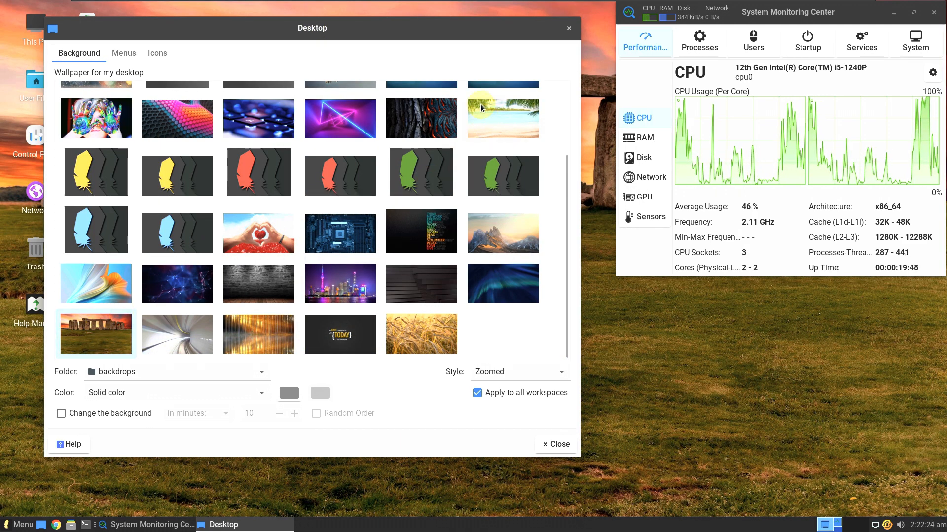
pyautogui.scroll(2, 373, 177)
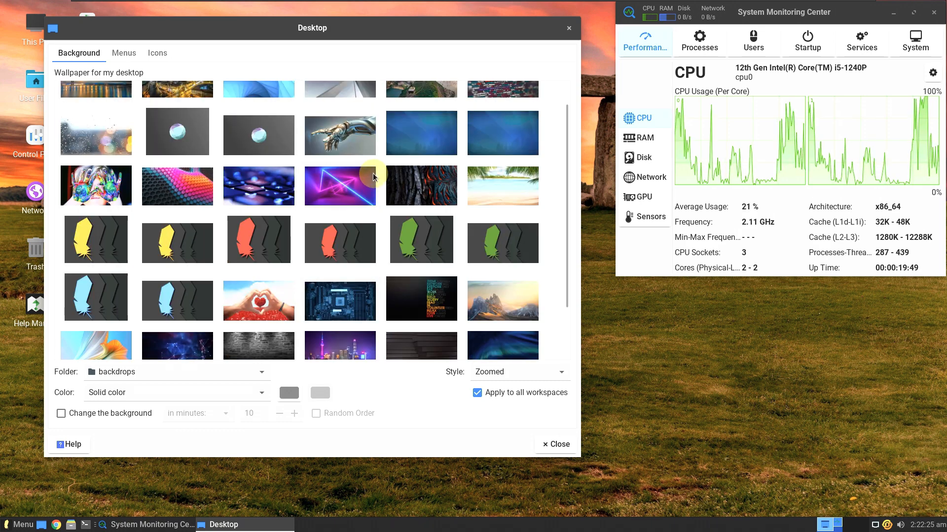
pyautogui.scroll(-2, 373, 177)
pyautogui.scroll(3, 373, 271)
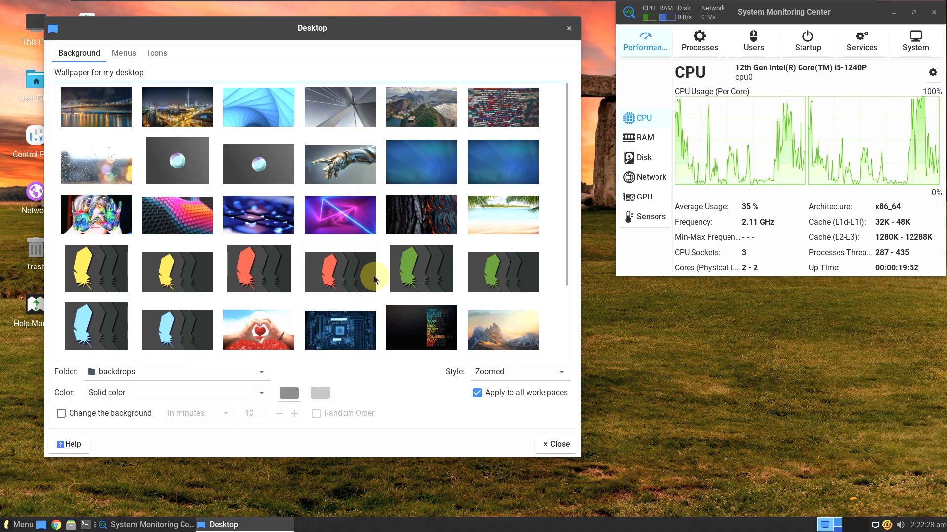
pyautogui.scroll(-3, 374, 279)
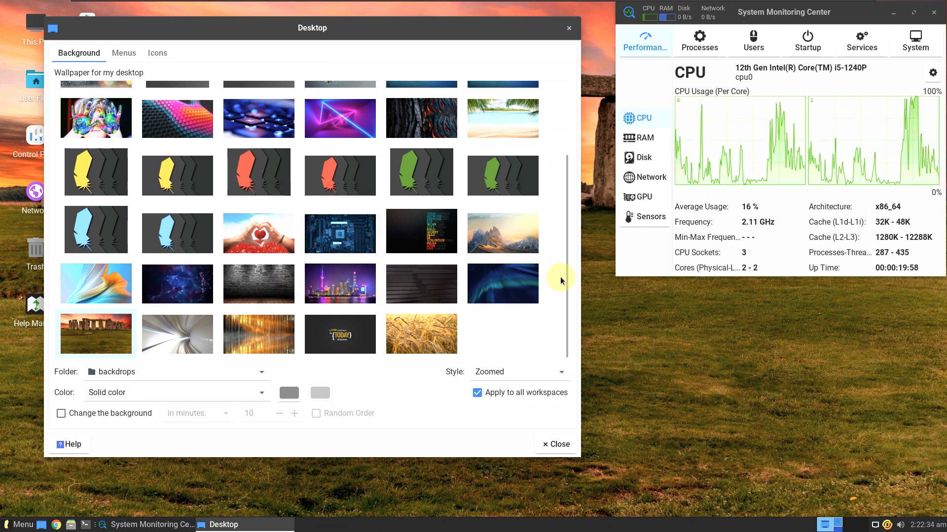
pyautogui.moveTo(566, 254); pyautogui.dragTo(566, 309)
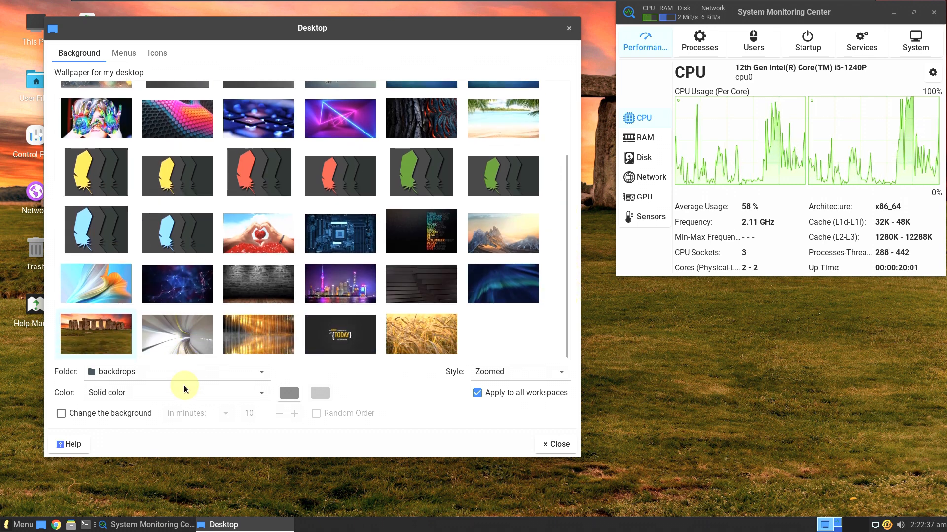
# Step: Look at the wallpaper folder choices and keep the backdrops folder
pyautogui.click(175, 374)
pyautogui.click(147, 350)
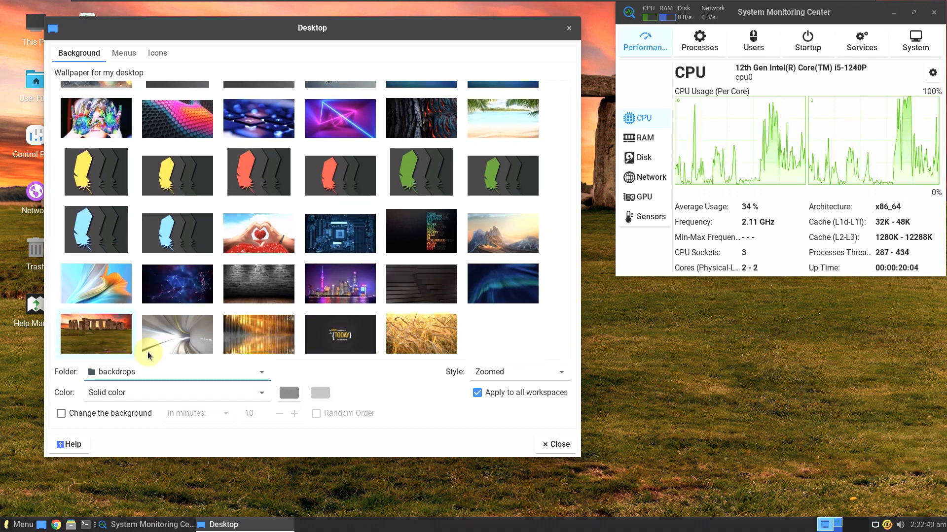
pyautogui.click(205, 369)
pyautogui.click(163, 387)
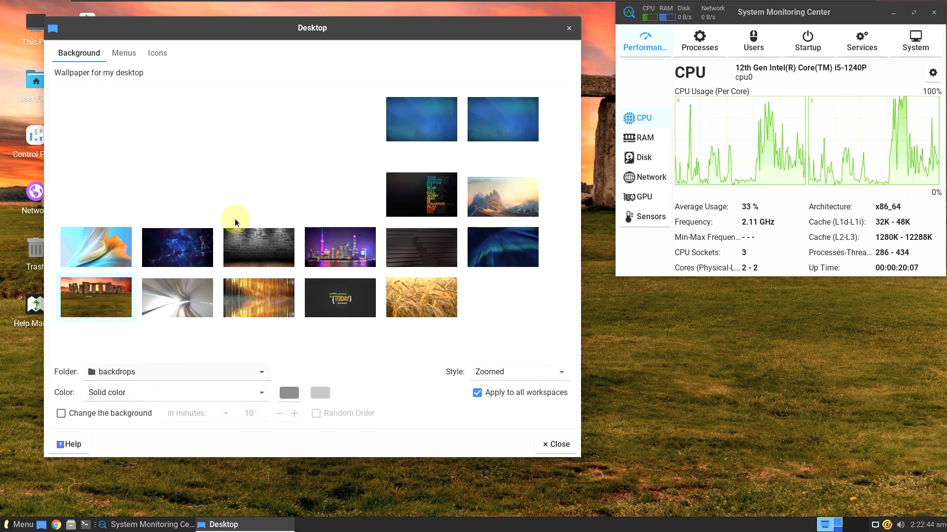
# Step: Look over the desktop's Menus and Icons settings and close the desktop settings
pyautogui.click(124, 53)
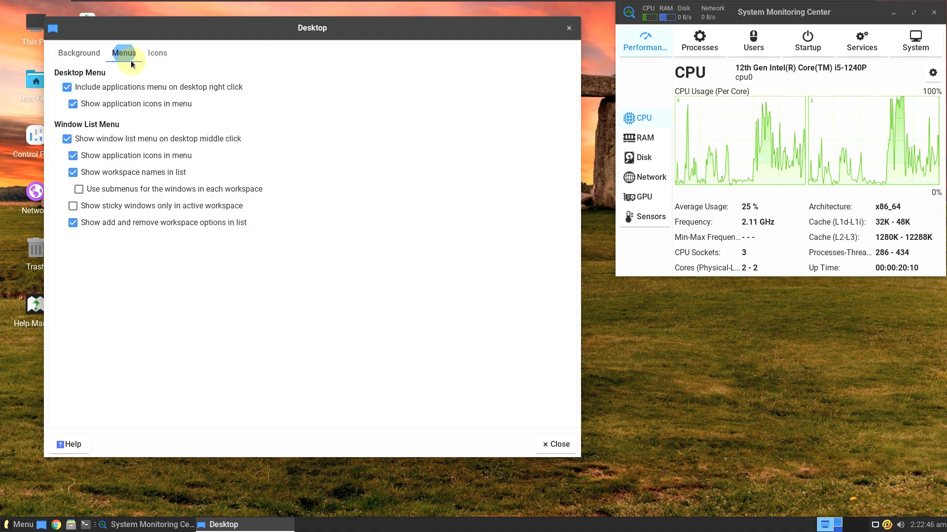
pyautogui.click(157, 53)
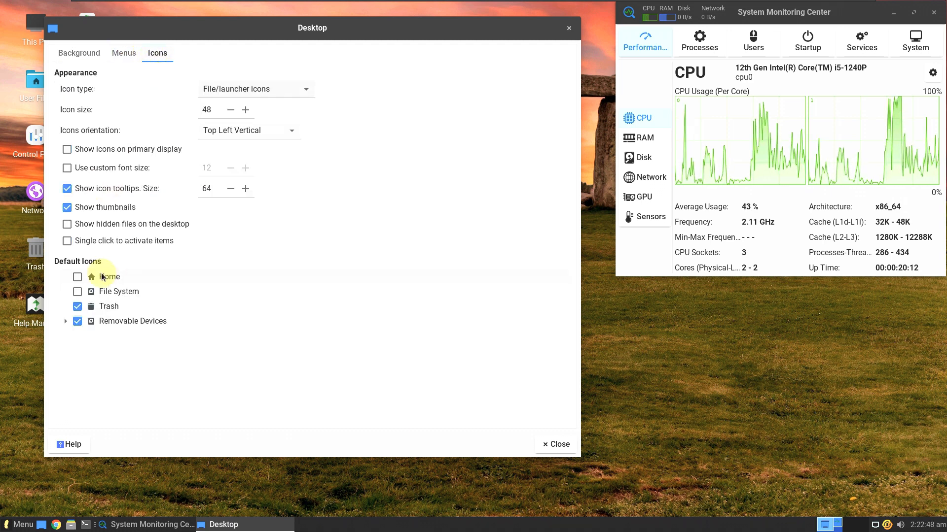
pyautogui.click(555, 444)
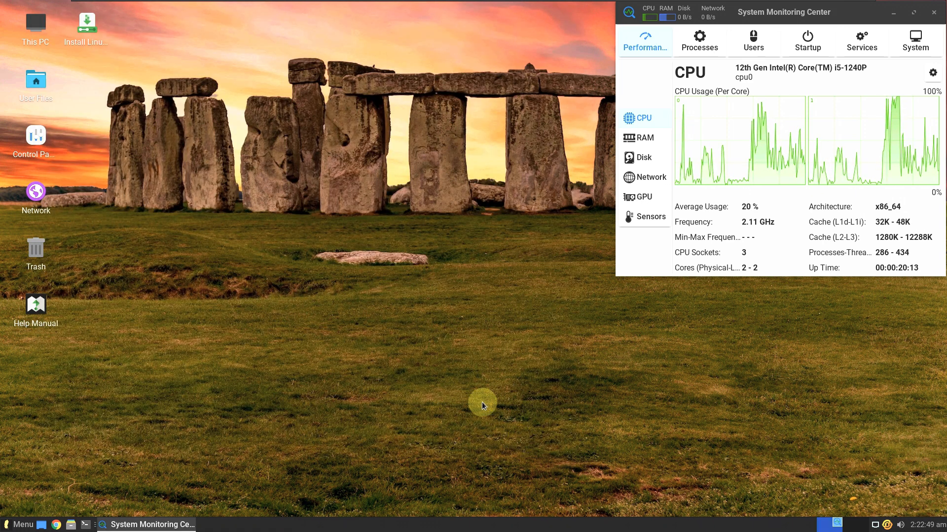
# Step: Open the User Files home folder, find Appearance among all applications and open it
pyautogui.rightClick(41, 92)
pyautogui.press('Escape')
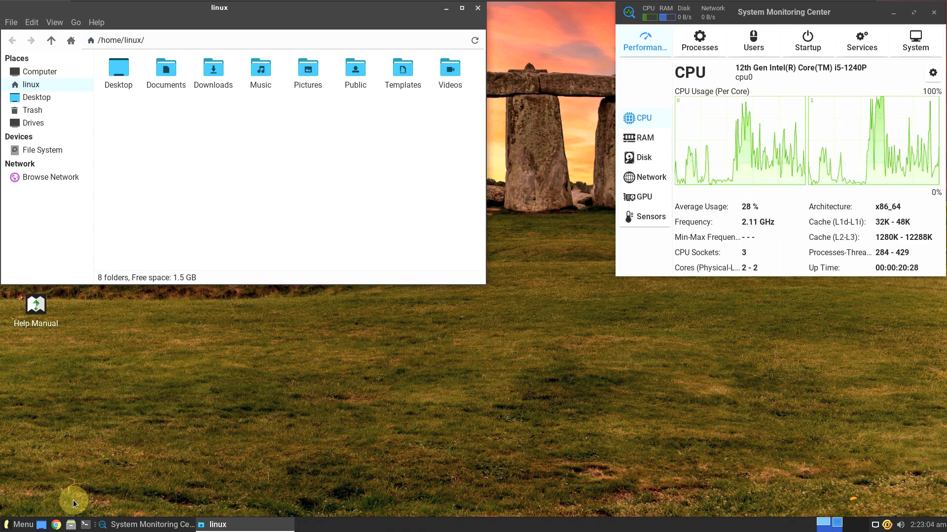
pyautogui.click(20, 525)
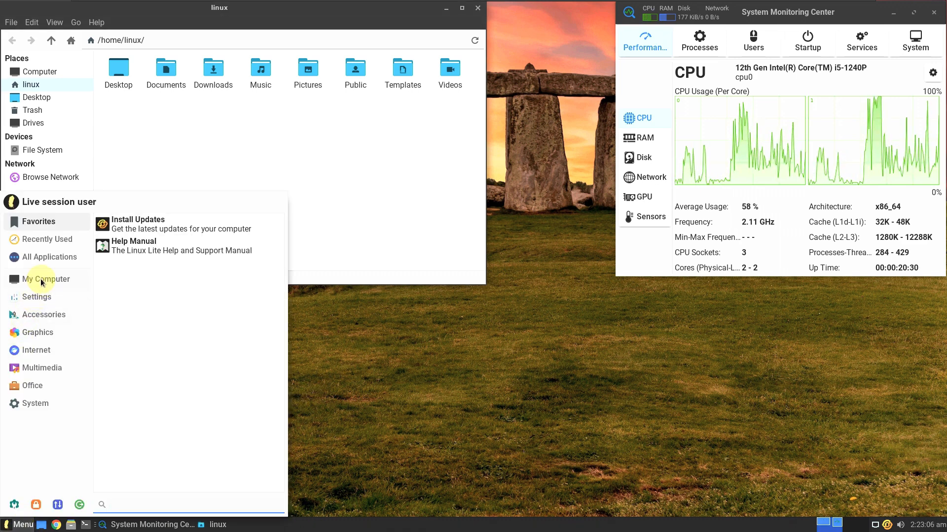
pyautogui.click(42, 281)
pyautogui.click(50, 257)
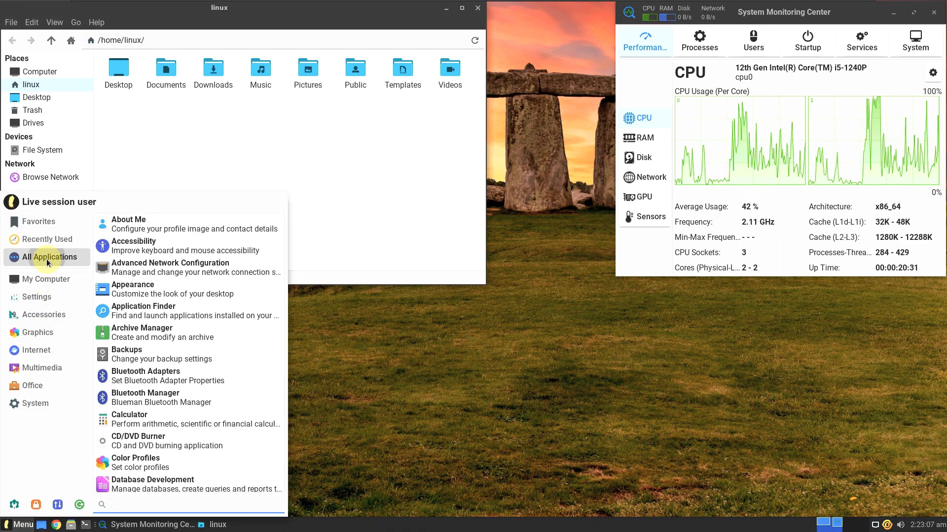
pyautogui.click(164, 290)
pyautogui.click(22, 524)
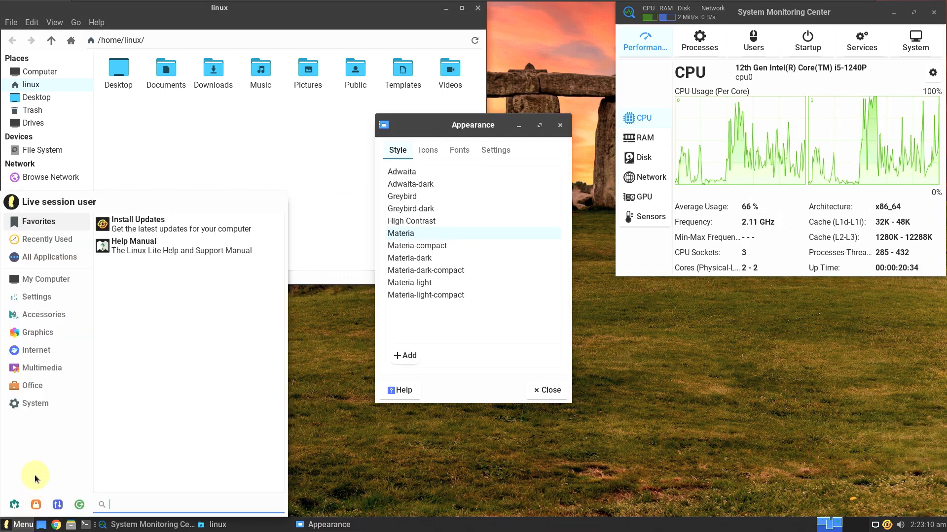
# Step: Look over the Style, Icons, Fonts and Settings options in Appearance and close it
pyautogui.click(418, 236)
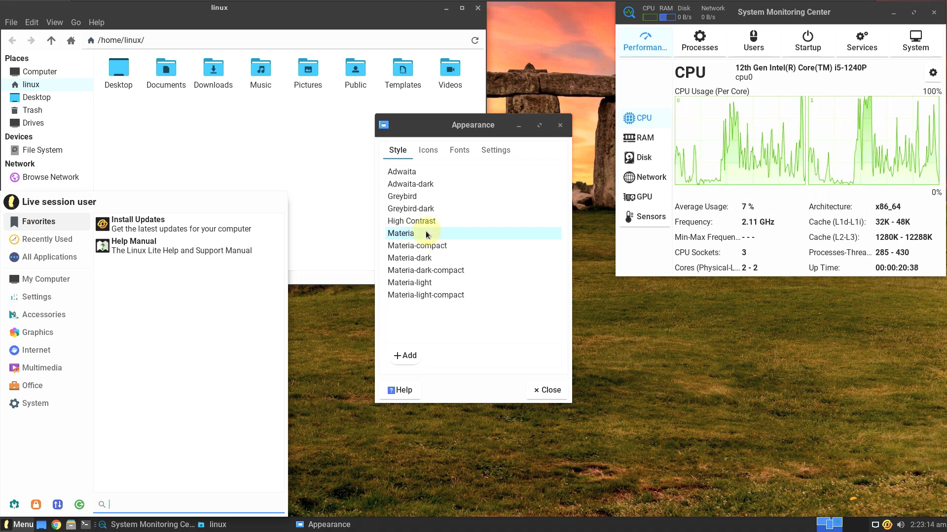
pyautogui.click(427, 151)
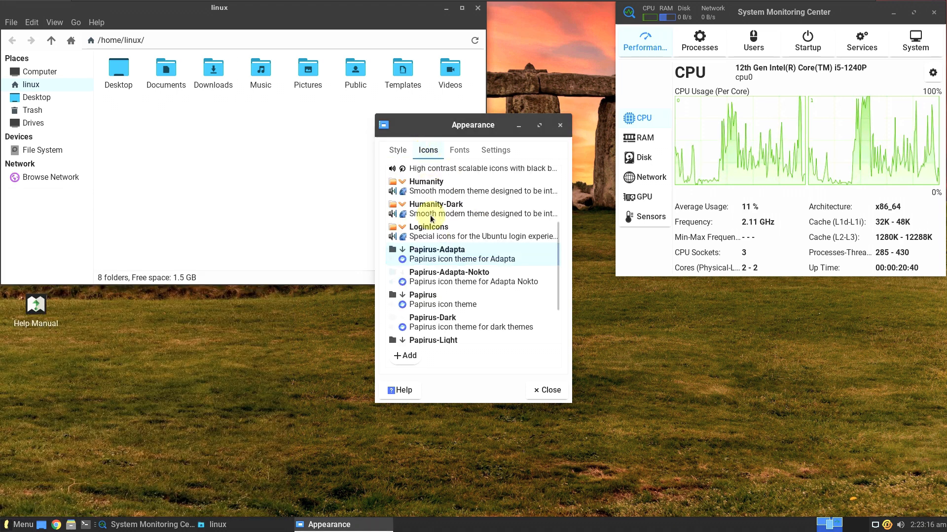
pyautogui.click(459, 147)
pyautogui.click(495, 151)
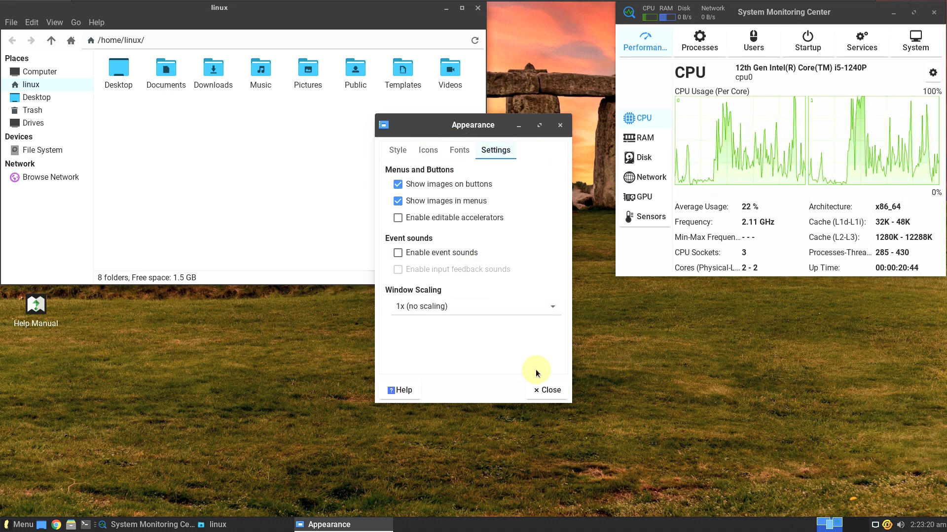
pyautogui.click(547, 389)
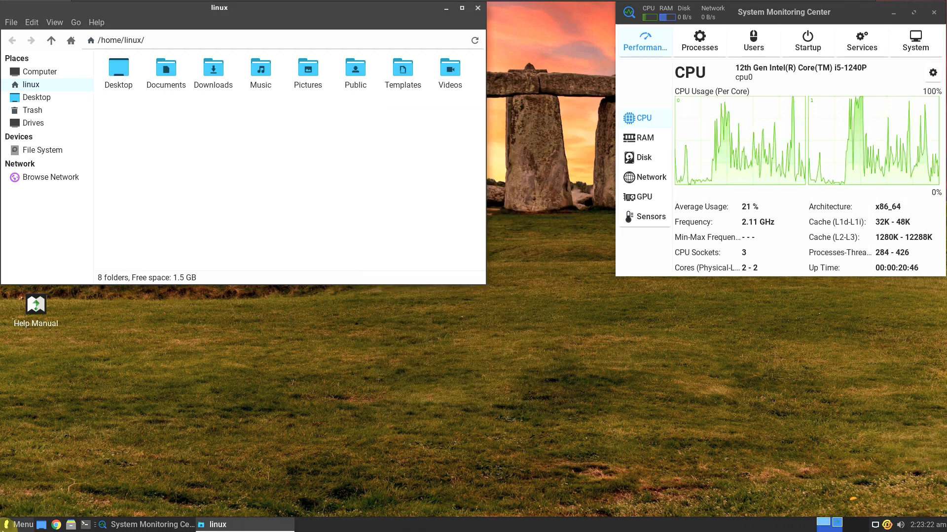
# Step: Reopen Appearance, try the Adwaita-dark, High Contrast, Materia-dark-compact and Materia-dark styles, and settle on Materia-light
pyautogui.rightClick(340, 318)
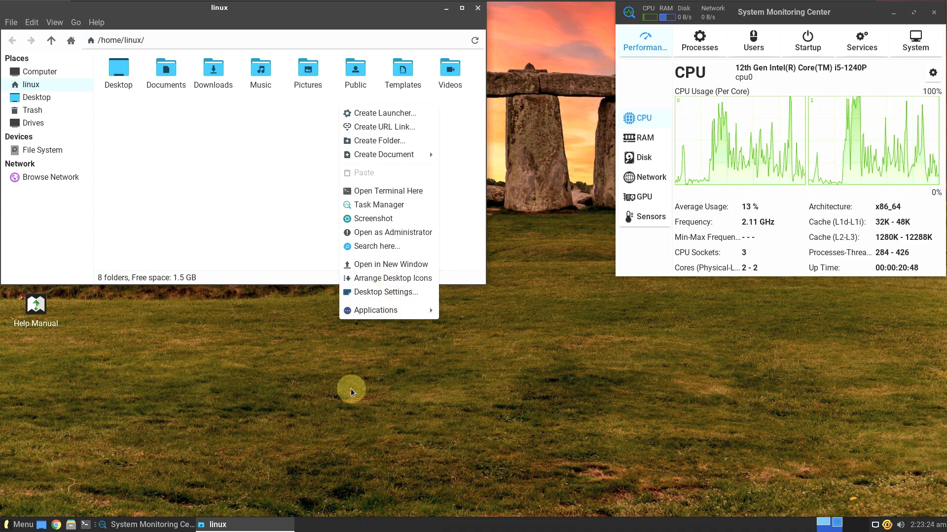
pyautogui.click(97, 500)
pyautogui.click(20, 524)
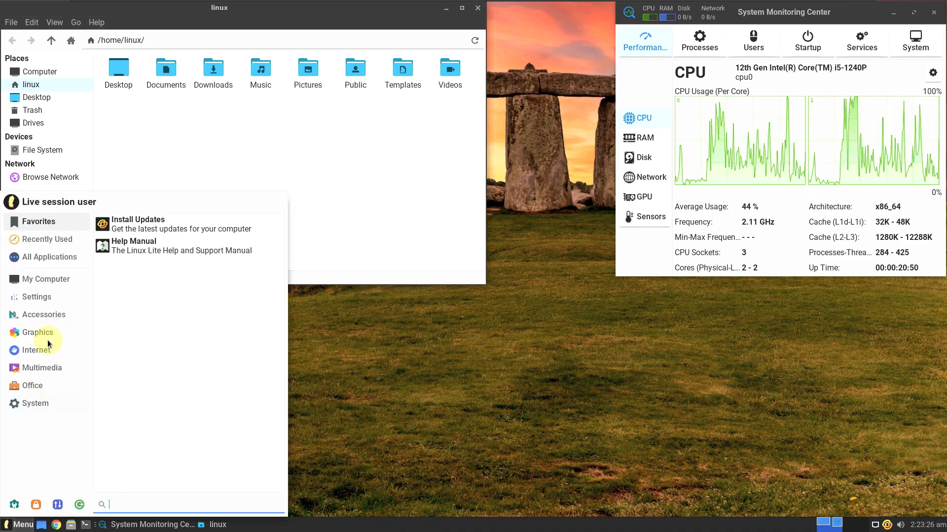
pyautogui.click(49, 258)
pyautogui.click(164, 295)
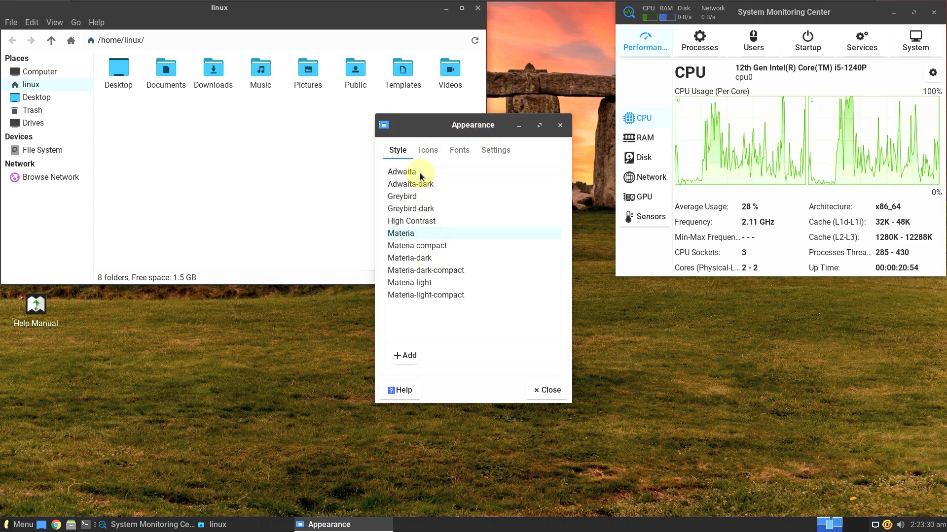
pyautogui.click(420, 185)
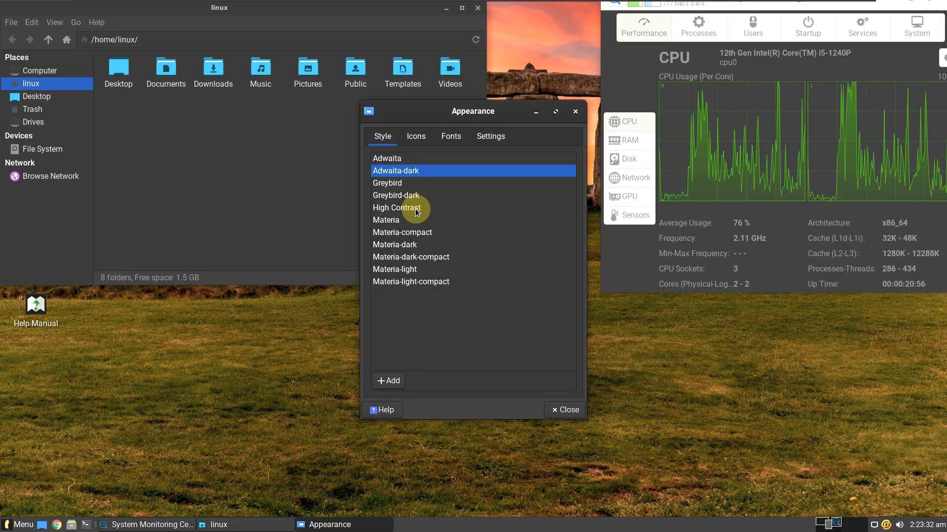
pyautogui.click(417, 209)
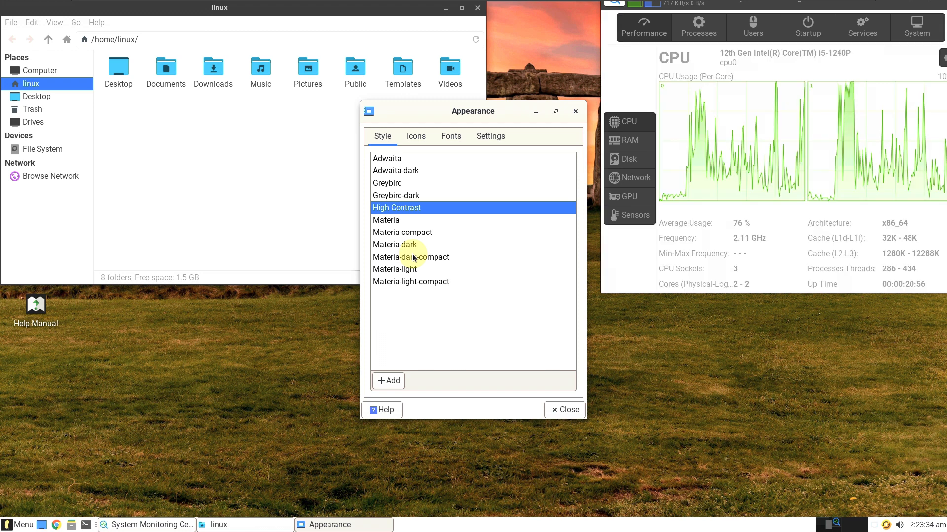
pyautogui.click(413, 257)
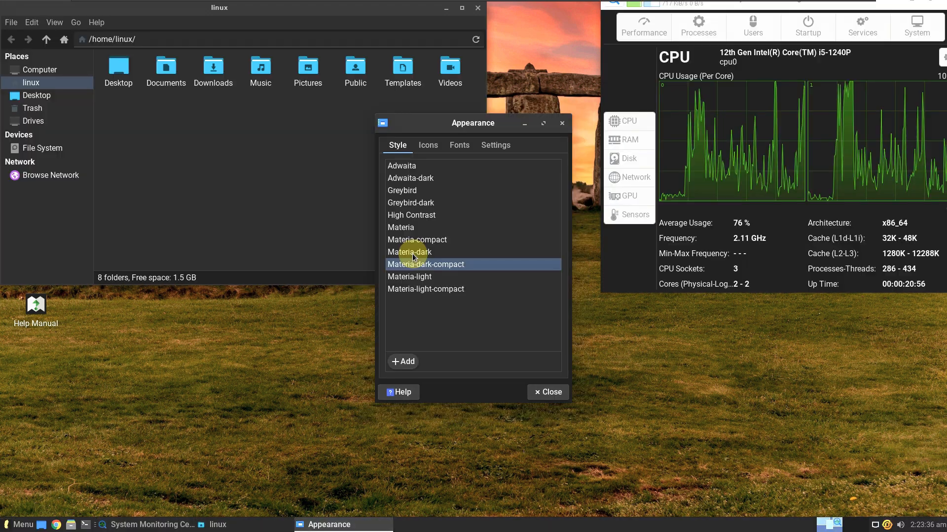
pyautogui.click(413, 256)
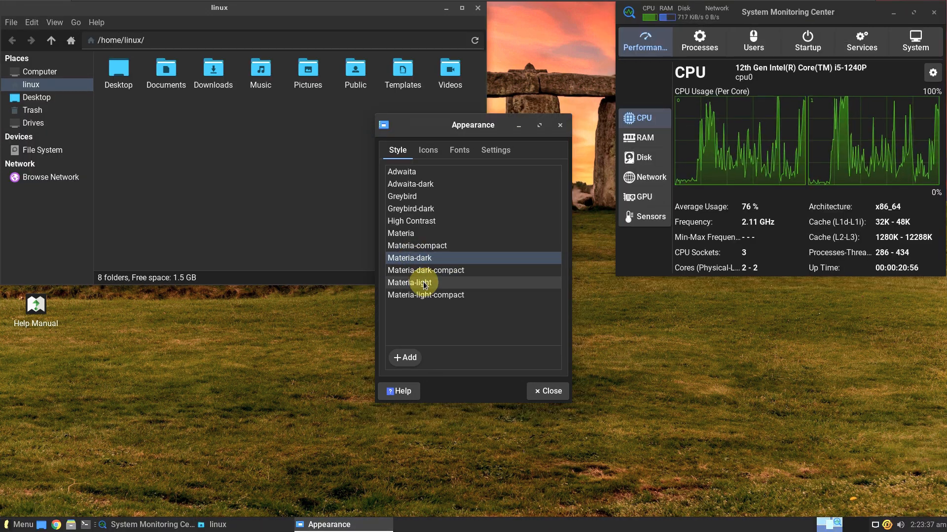
# Step: Try the Papirus icon theme and set the icons to Papirus-Light
pyautogui.click(428, 150)
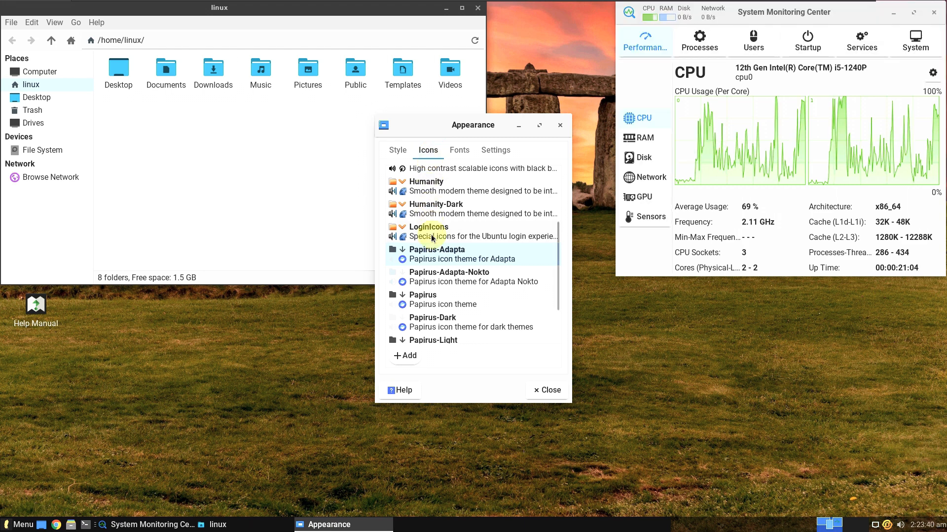
pyautogui.click(433, 303)
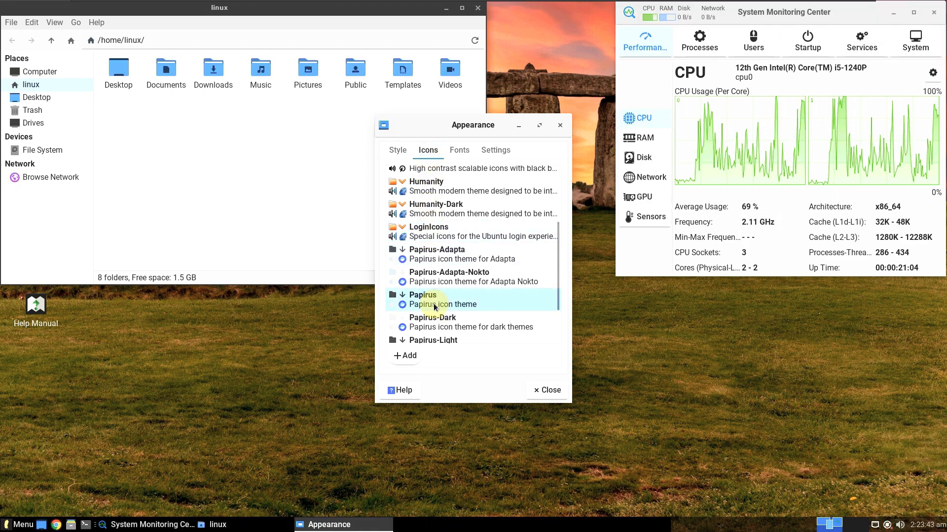
pyautogui.click(456, 340)
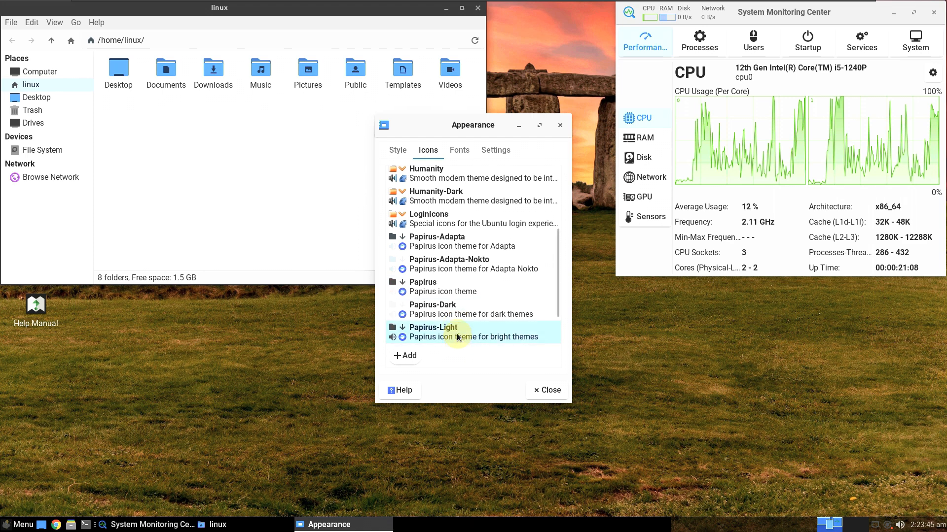
# Step: Look over the font options and the general Appearance settings, and close Appearance
pyautogui.click(461, 152)
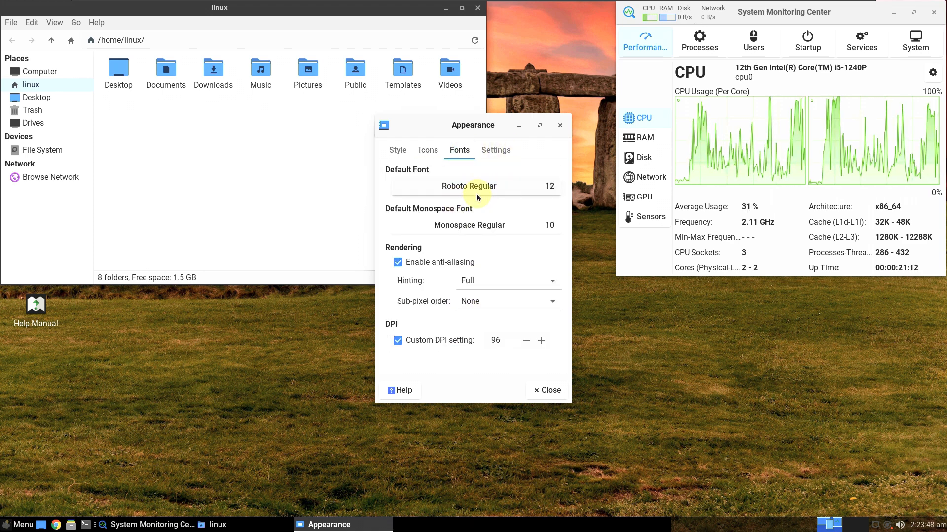
pyautogui.click(492, 150)
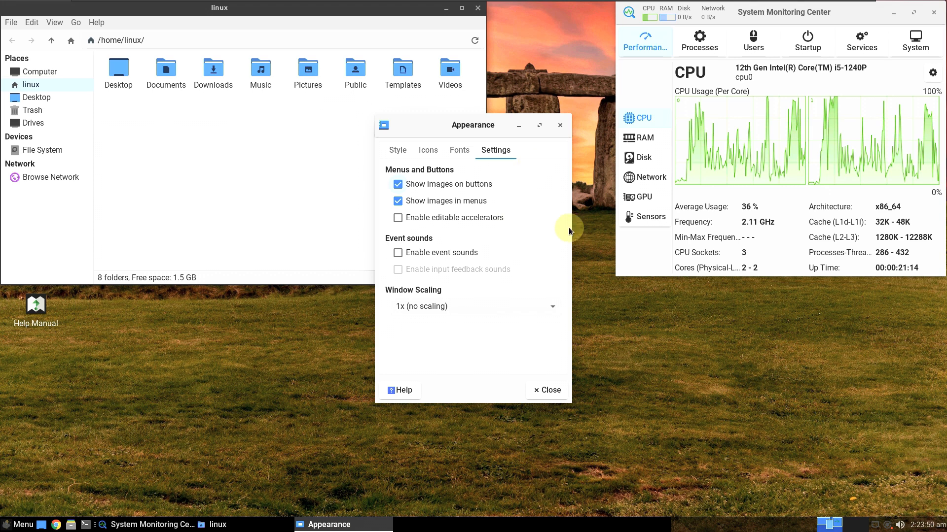
pyautogui.click(548, 394)
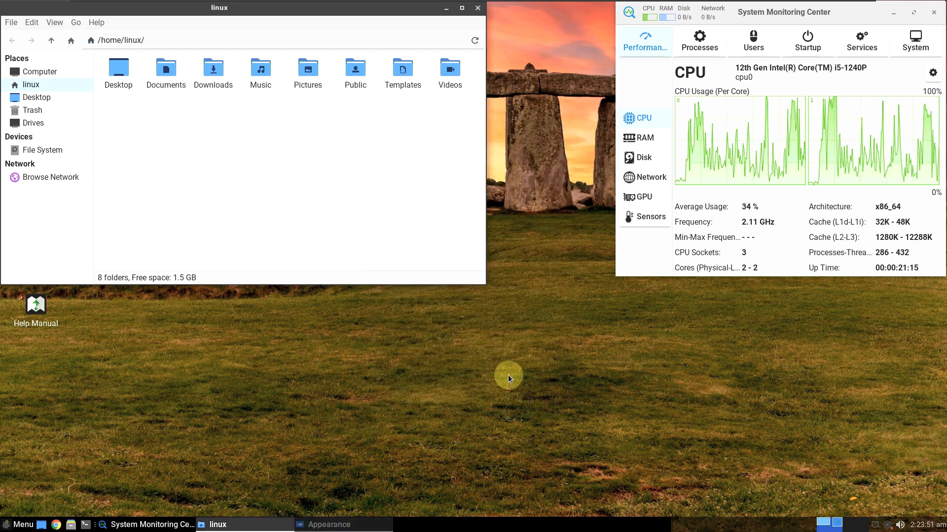
# Step: Open the Package Manager from the System applications
pyautogui.click(21, 528)
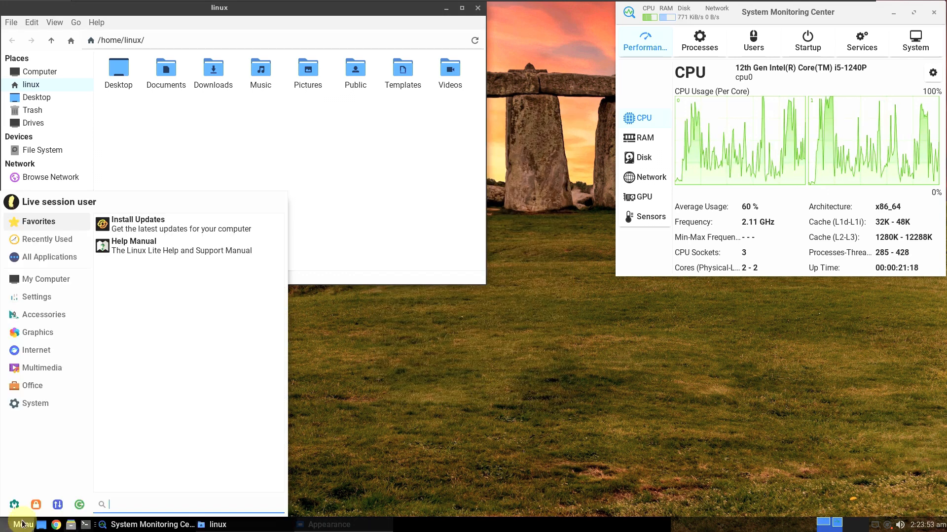
pyautogui.click(42, 407)
pyautogui.click(138, 231)
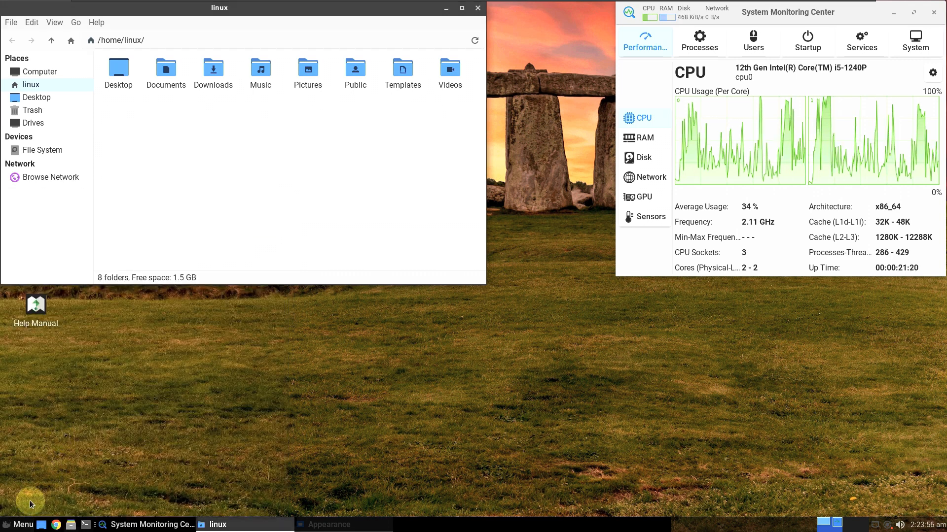
# Step: Open the Partition Drives tool from the System applications
pyautogui.click(21, 526)
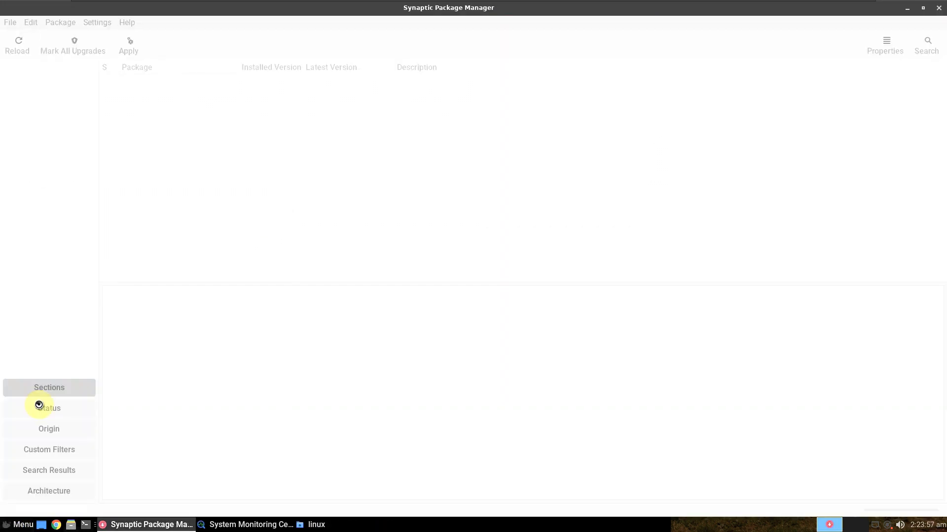
pyautogui.click(21, 524)
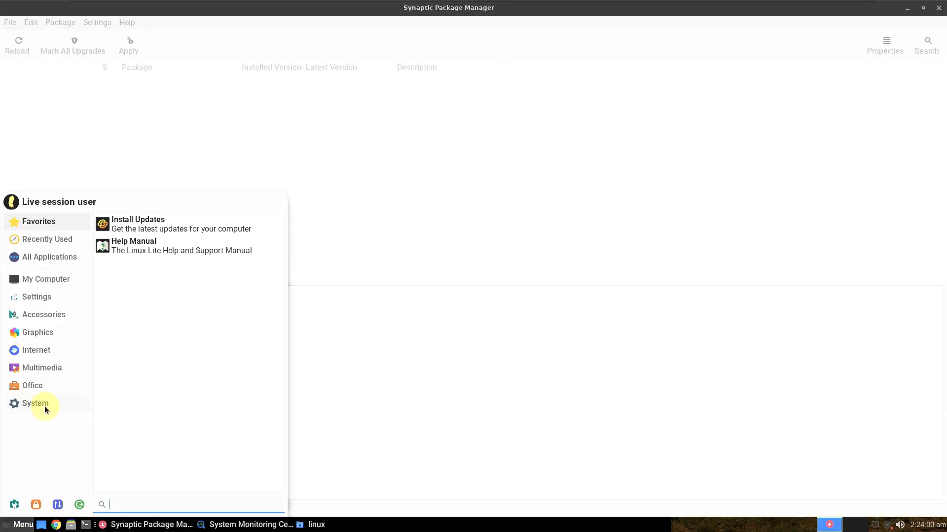
pyautogui.click(43, 405)
# Step: Open the Firewall configuration from the System applications
pyautogui.click(15, 527)
pyautogui.click(15, 527)
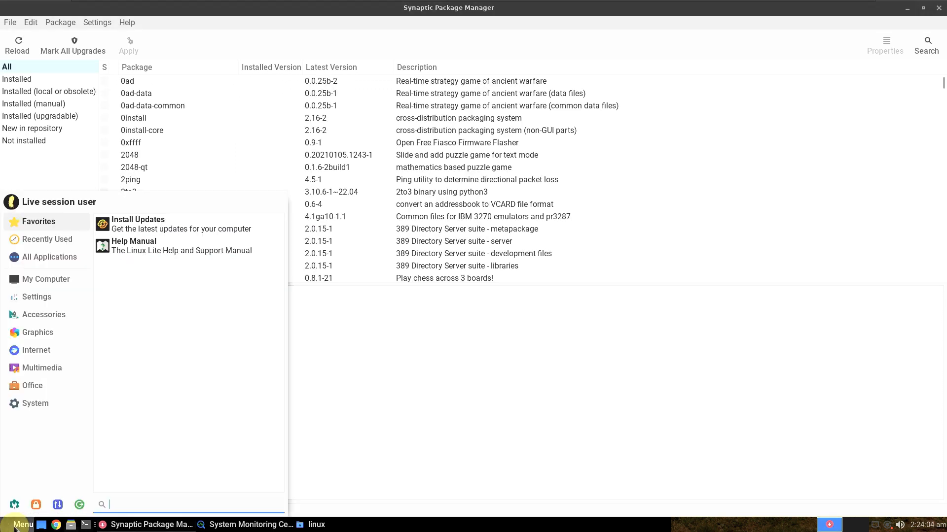
pyautogui.click(36, 403)
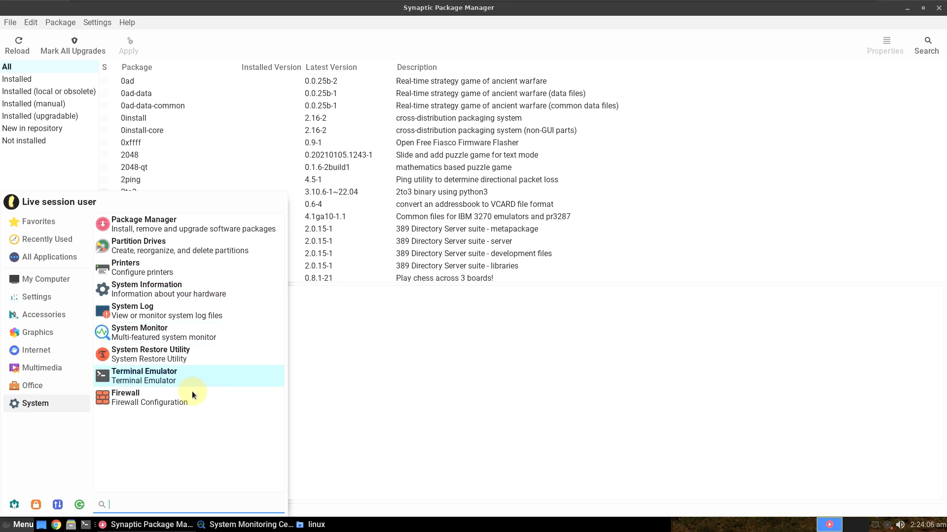
pyautogui.click(23, 525)
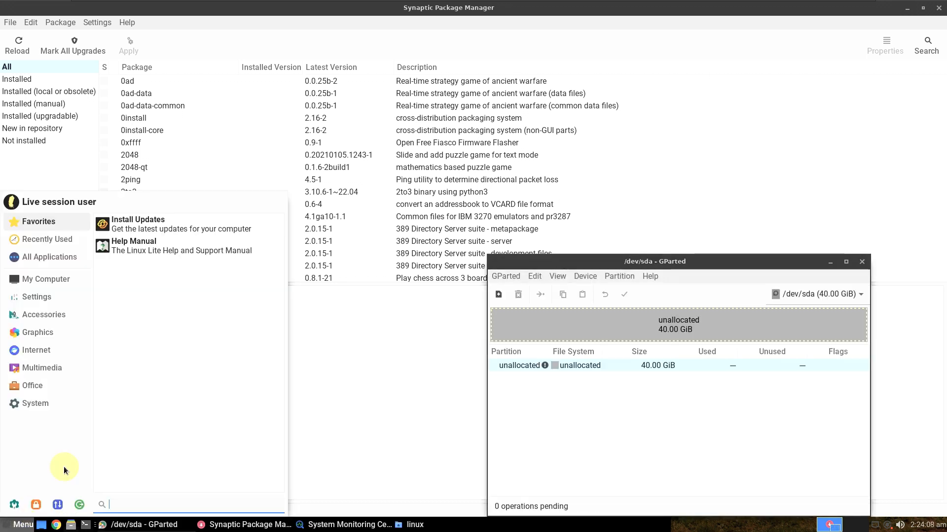
pyautogui.click(36, 404)
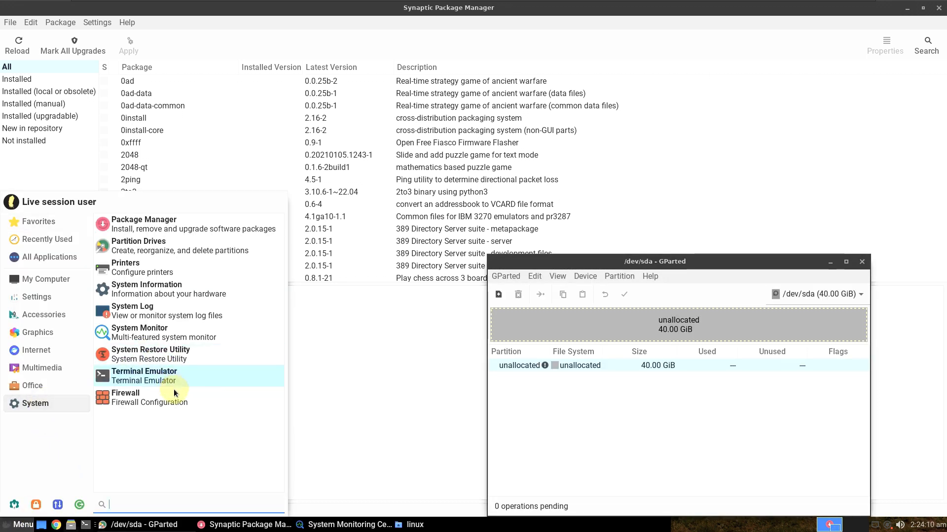
pyautogui.click(177, 401)
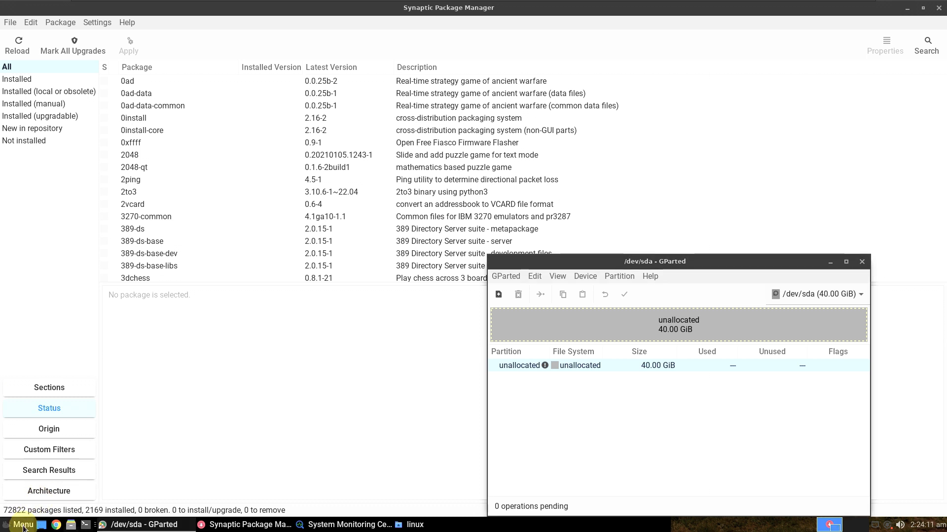
# Step: Open the System Restore Utility from the System applications
pyautogui.click(23, 525)
pyautogui.click(35, 403)
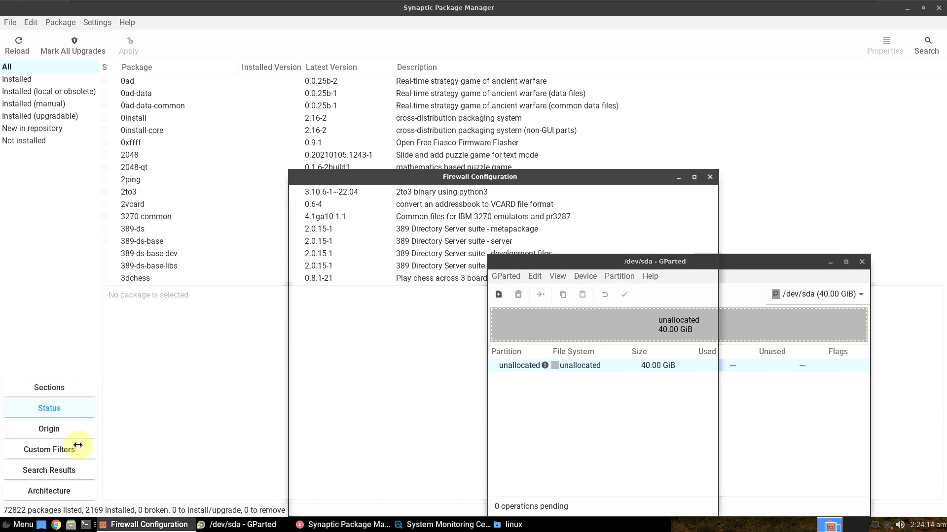
pyautogui.click(23, 525)
pyautogui.click(35, 404)
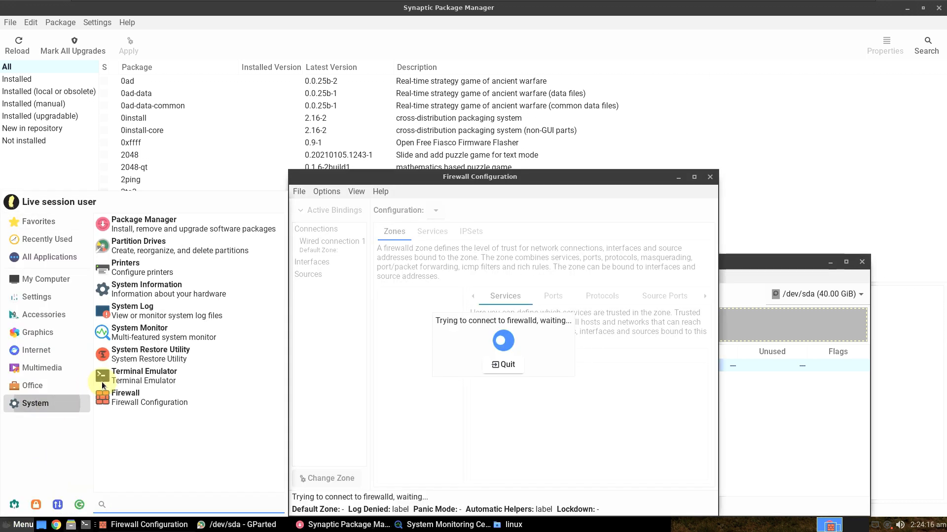
# Step: Browse the Office applications and launch the Office suite start application
pyautogui.click(20, 524)
pyautogui.click(18, 526)
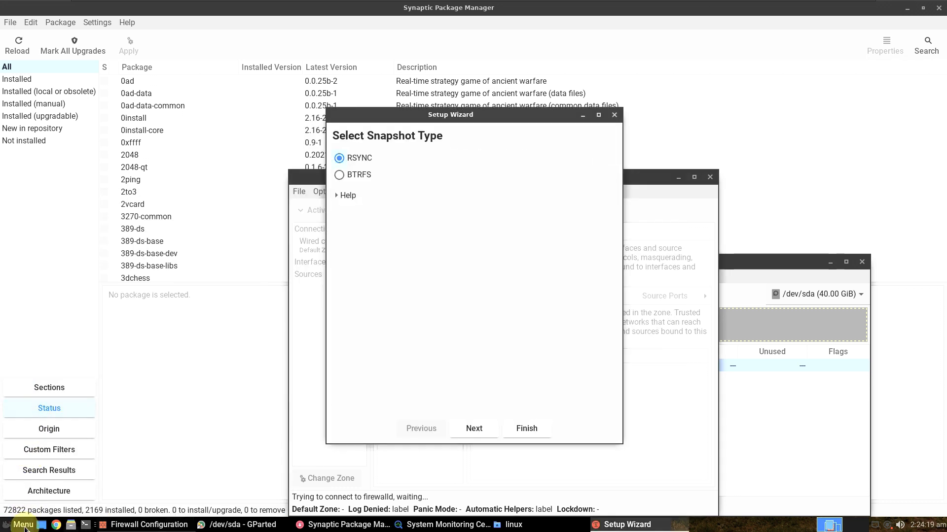
pyautogui.click(23, 525)
pyautogui.click(53, 390)
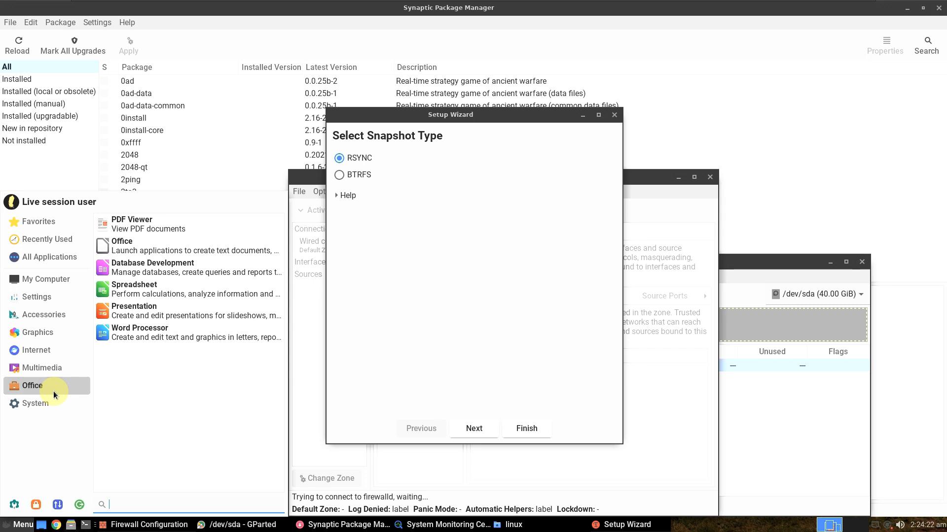
pyautogui.click(153, 252)
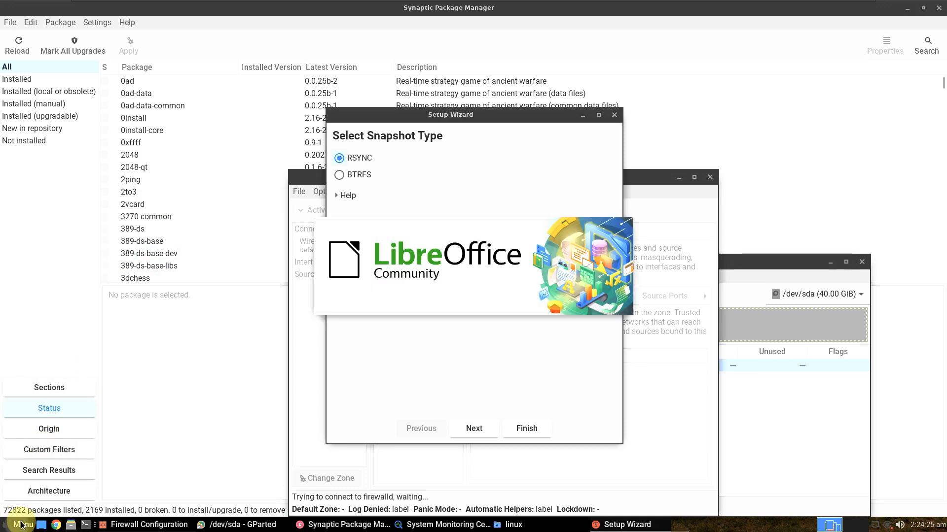
# Step: Launch the PDF Viewer from the Office applications and Volume Control from the Multimedia applications
pyautogui.click(21, 525)
pyautogui.moveTo(45, 389)
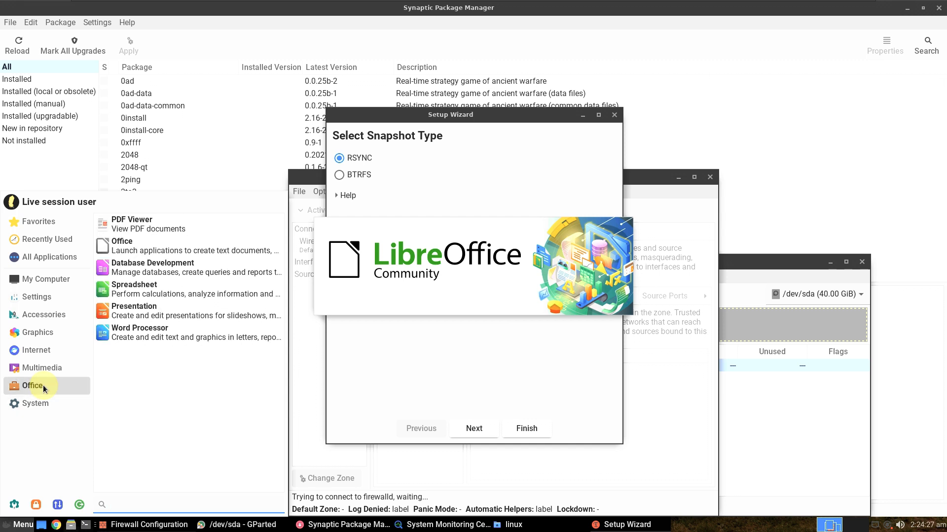
pyautogui.click(19, 525)
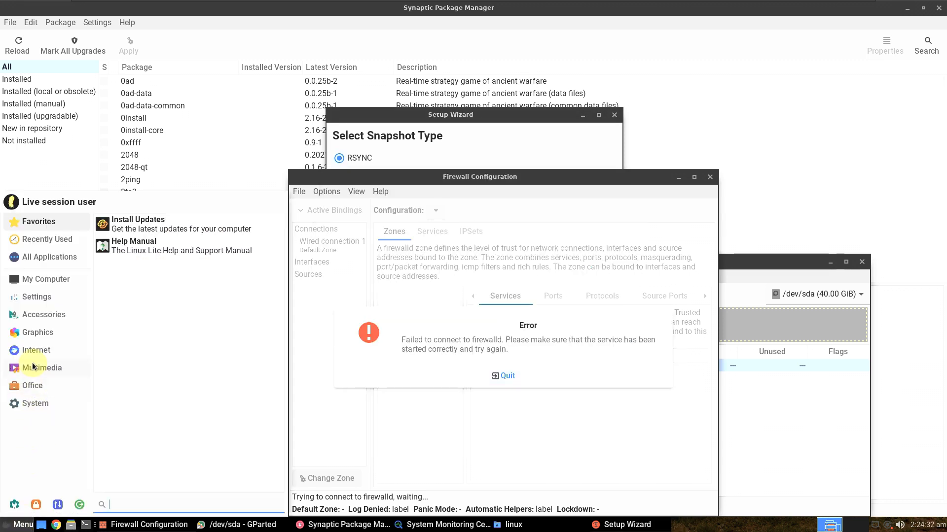
pyautogui.moveTo(33, 367)
pyautogui.click(19, 525)
pyautogui.moveTo(49, 367)
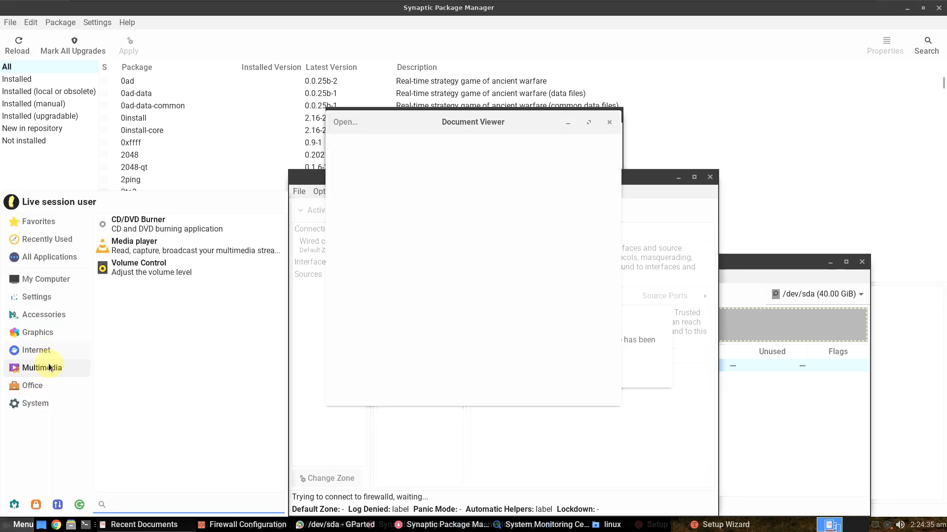
pyautogui.click(146, 279)
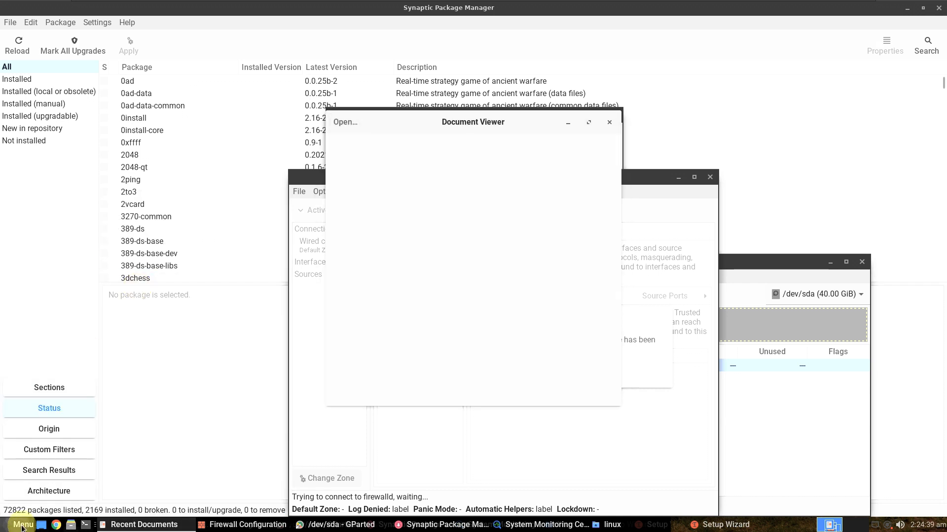
# Step: Launch the Thunderbird Mail Client from the Internet applications
pyautogui.click(22, 525)
pyautogui.moveTo(45, 334)
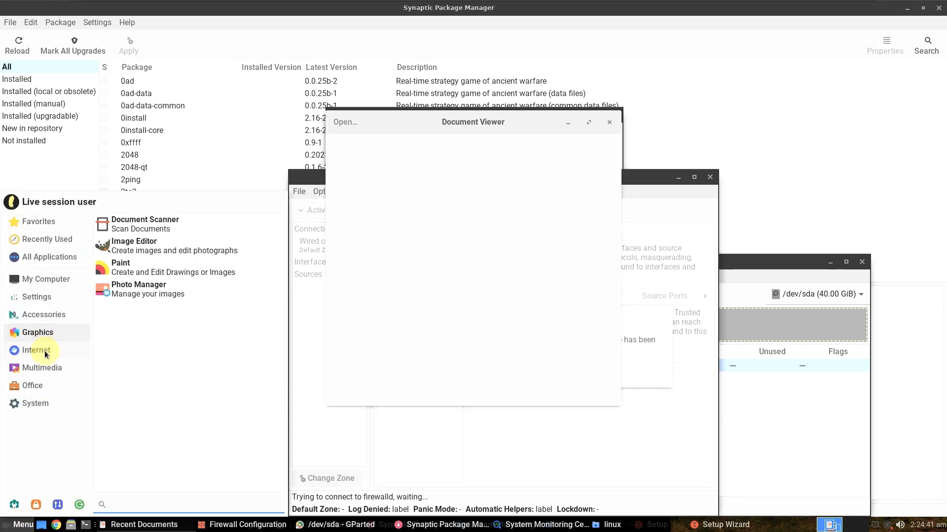
pyautogui.click(20, 526)
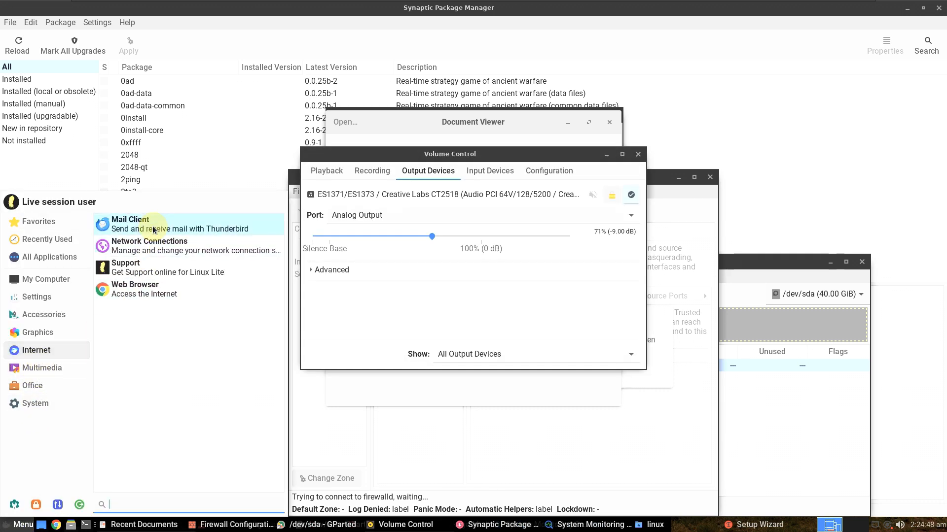
pyautogui.click(153, 233)
# Step: Launch the Image Editor and Paint from the Graphics applications
pyautogui.click(20, 525)
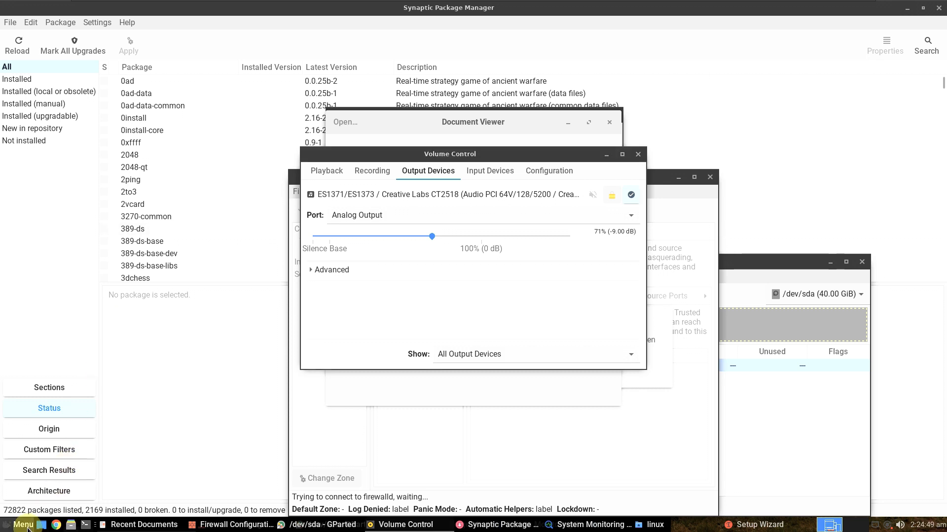
pyautogui.moveTo(37, 332)
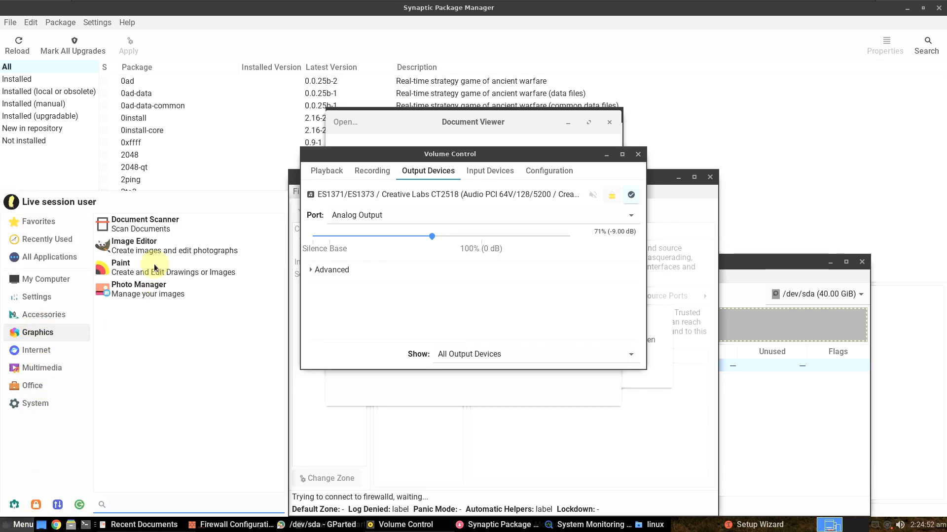
pyautogui.click(155, 242)
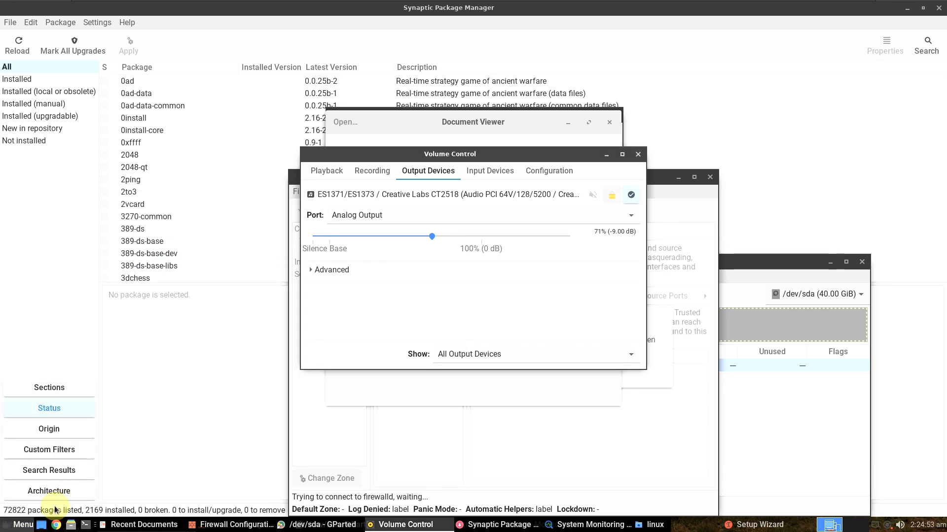
pyautogui.click(24, 526)
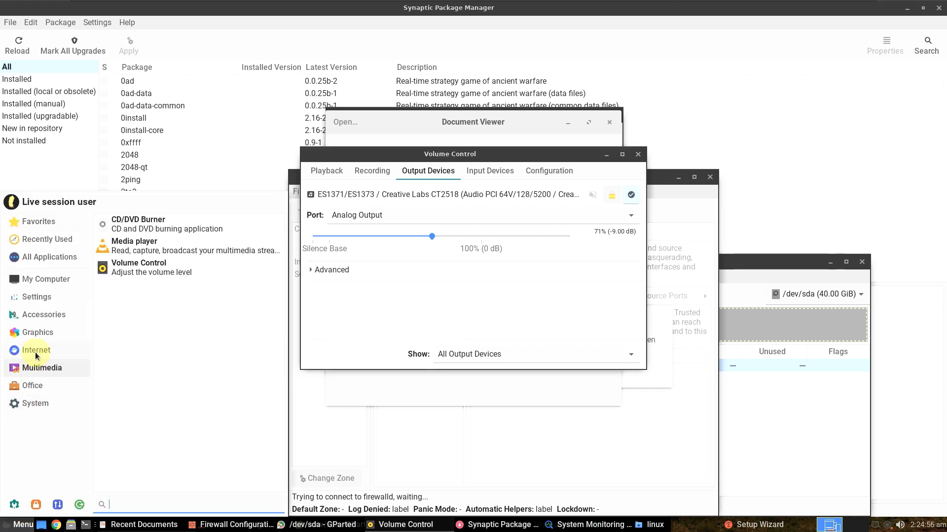
pyautogui.moveTo(36, 332)
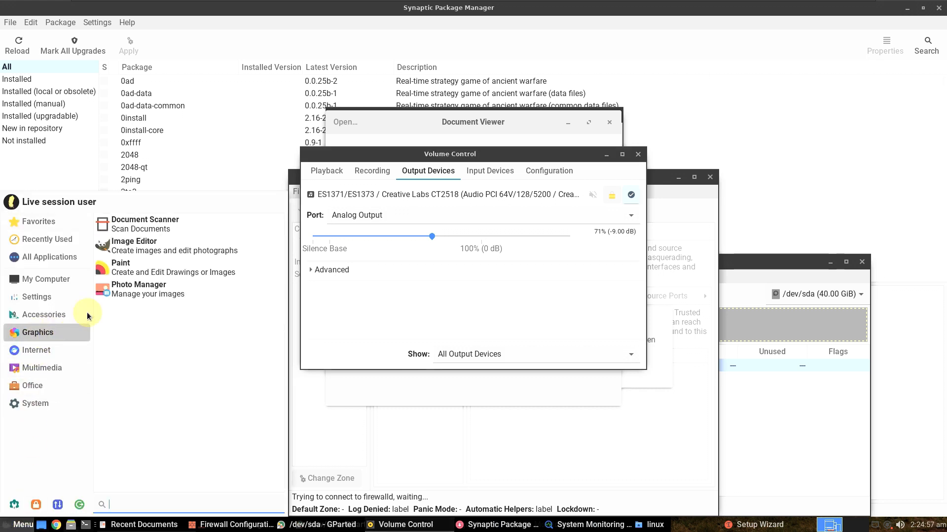
pyautogui.click(161, 266)
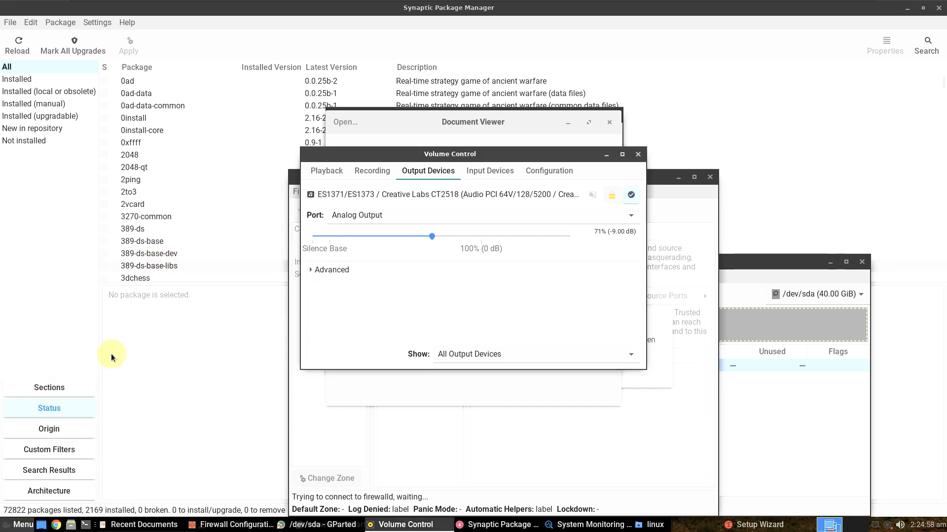
# Step: Launch the Text Editor from the Accessories applications
pyautogui.click(30, 525)
pyautogui.moveTo(50, 317)
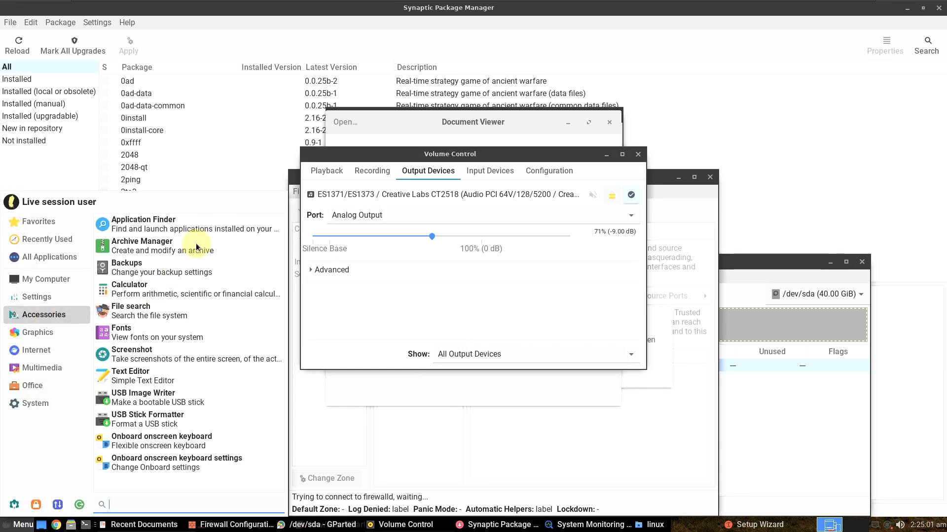
pyautogui.click(174, 376)
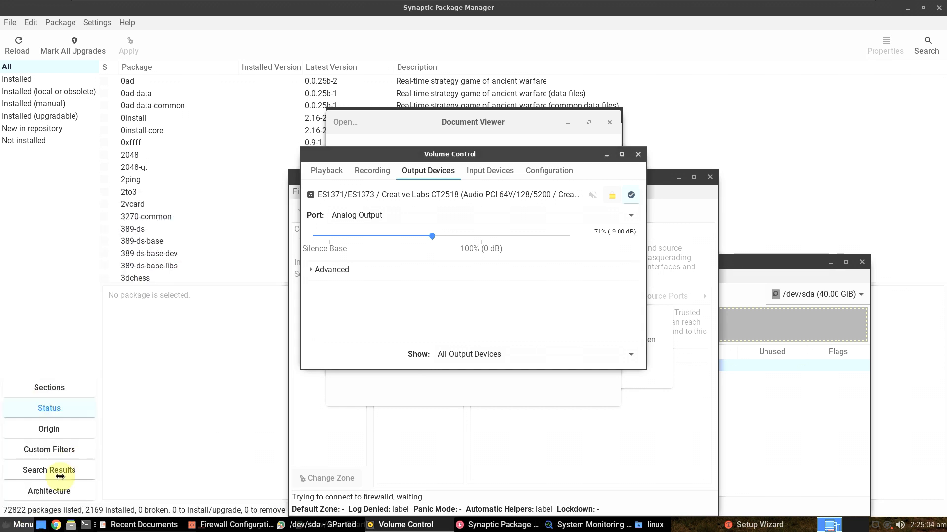
# Step: Look through the Accessories and Settings applications and open the Power Manager settings
pyautogui.click(22, 525)
pyautogui.moveTo(38, 328)
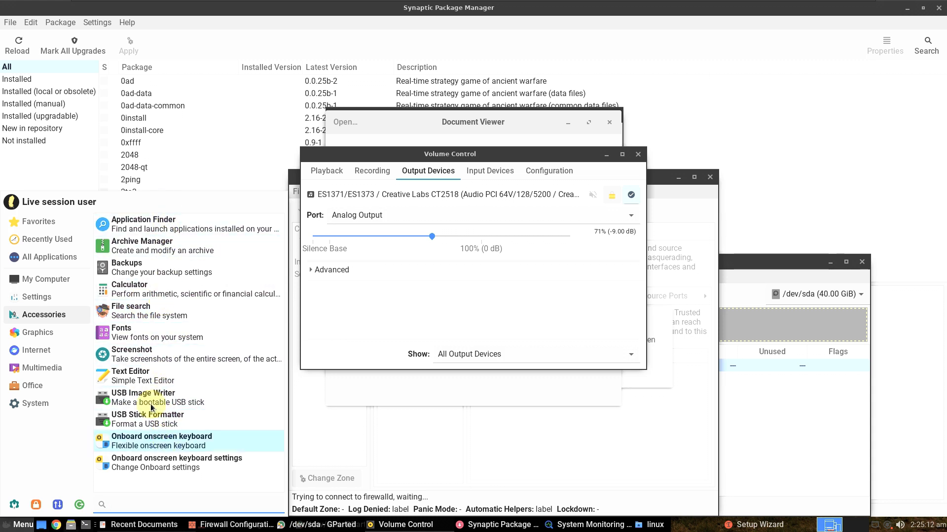
pyautogui.moveTo(37, 297)
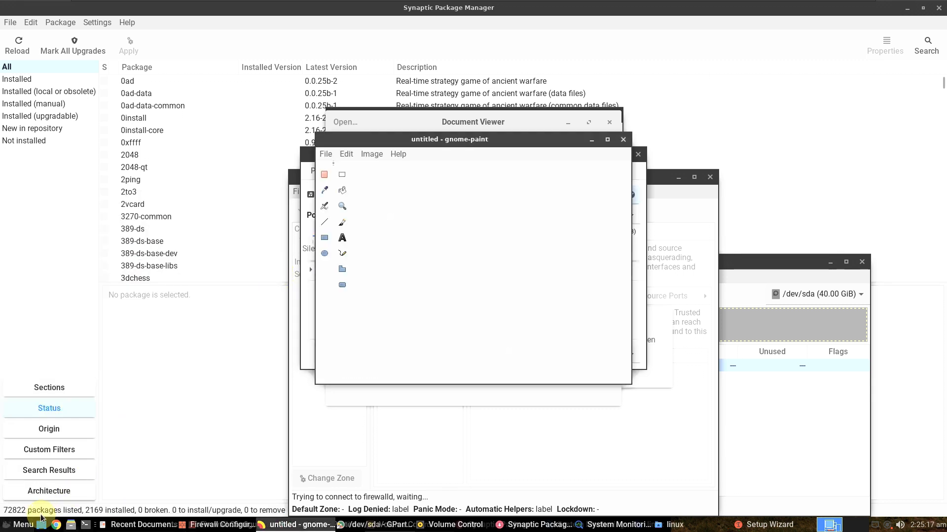
pyautogui.click(23, 524)
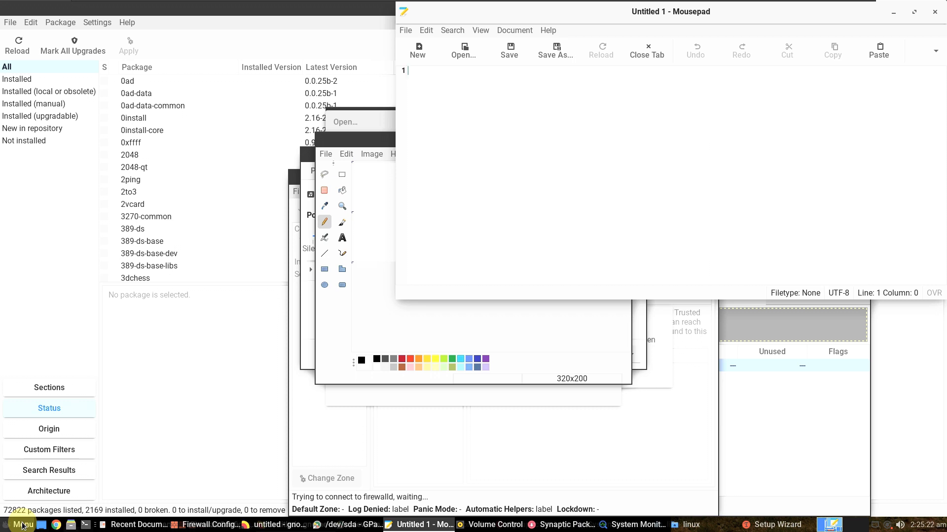
pyautogui.click(22, 525)
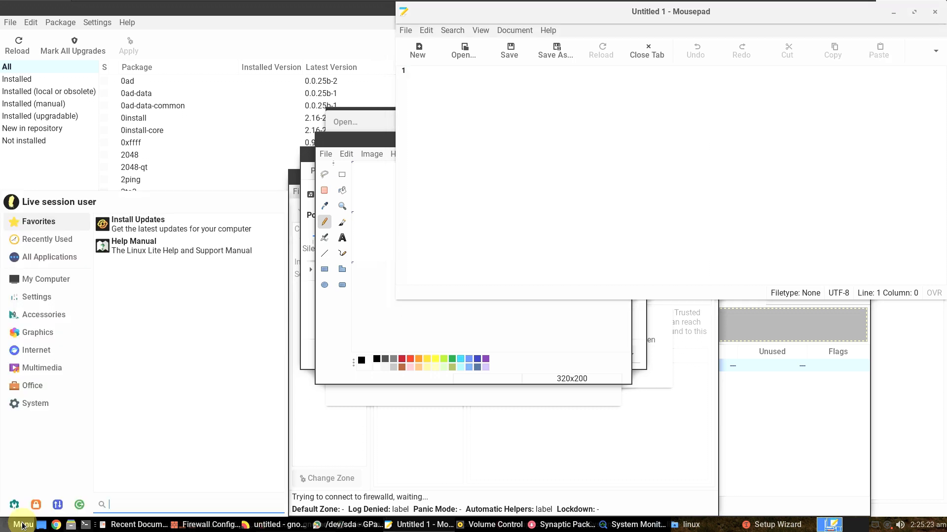
pyautogui.click(48, 296)
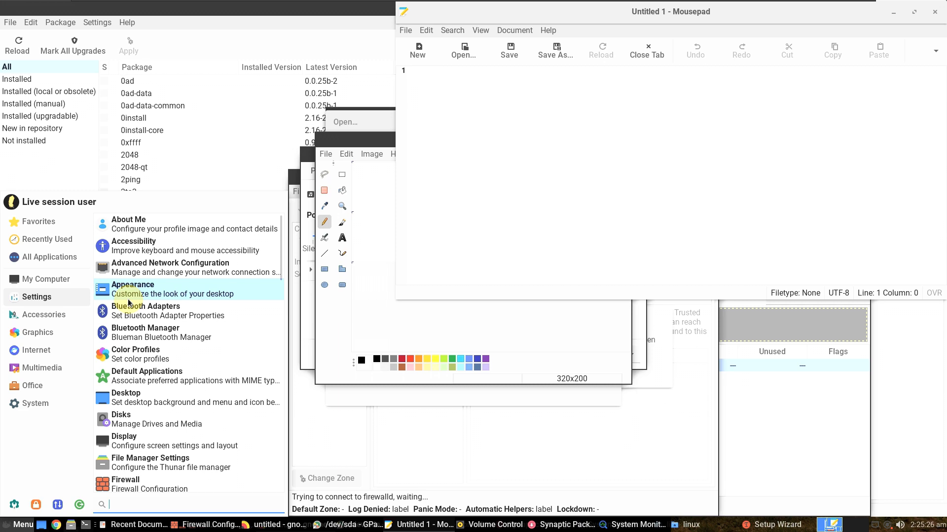
pyautogui.scroll(-10, 127, 303)
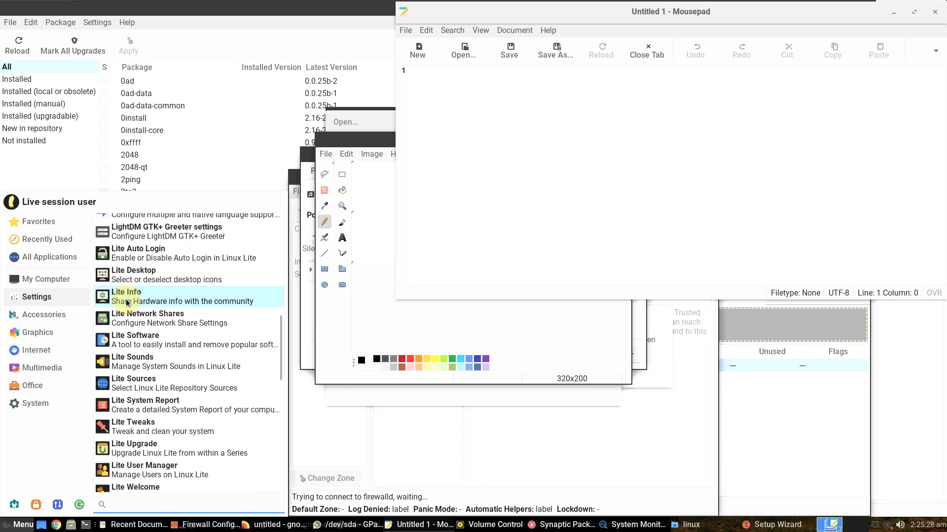
pyautogui.scroll(-10, 128, 302)
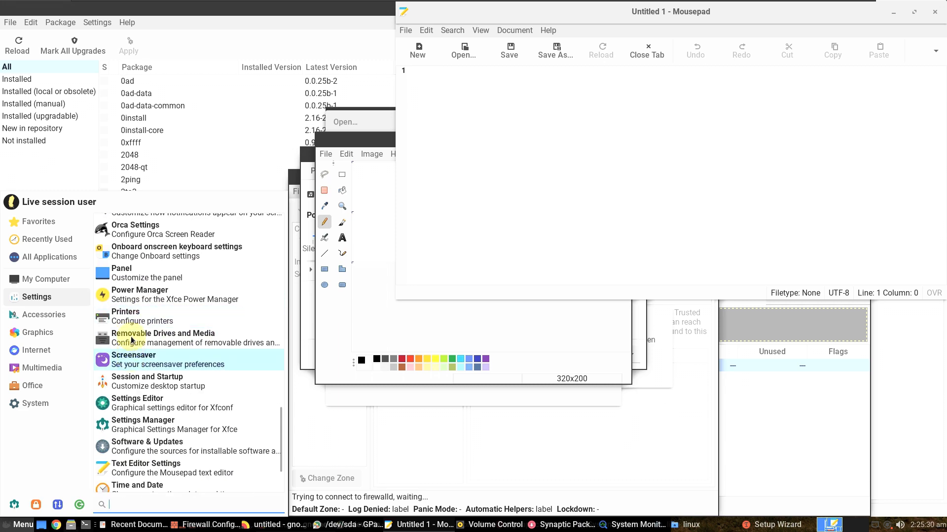
pyautogui.click(133, 300)
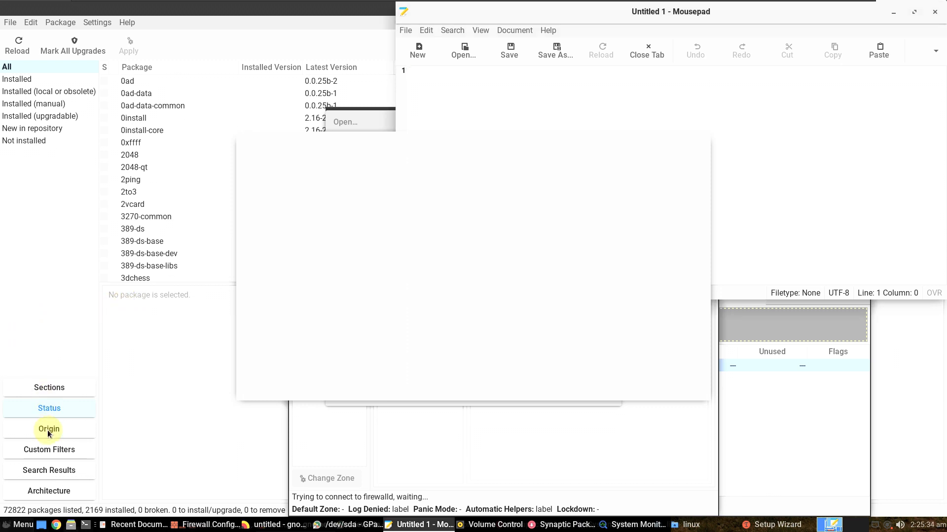
# Step: Find Lite Tweaks among the Settings applications and launch it
pyautogui.click(22, 526)
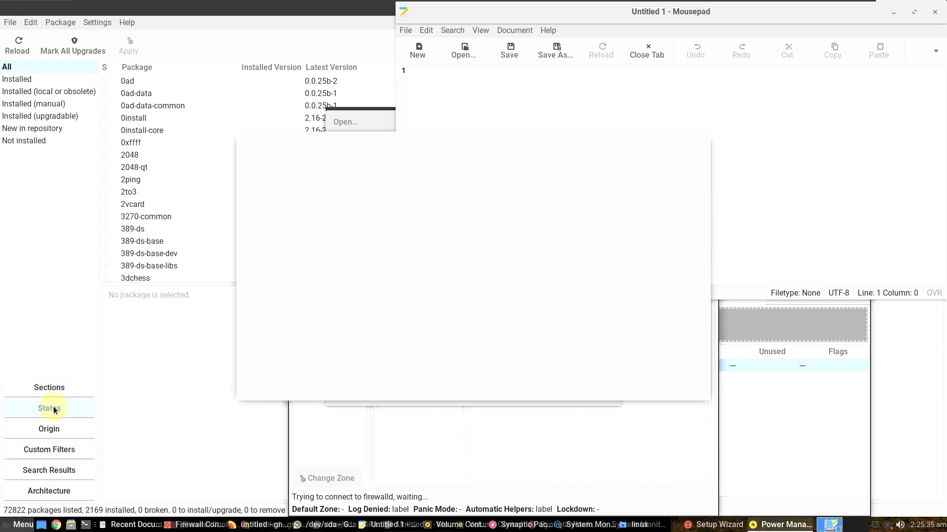
pyautogui.click(26, 523)
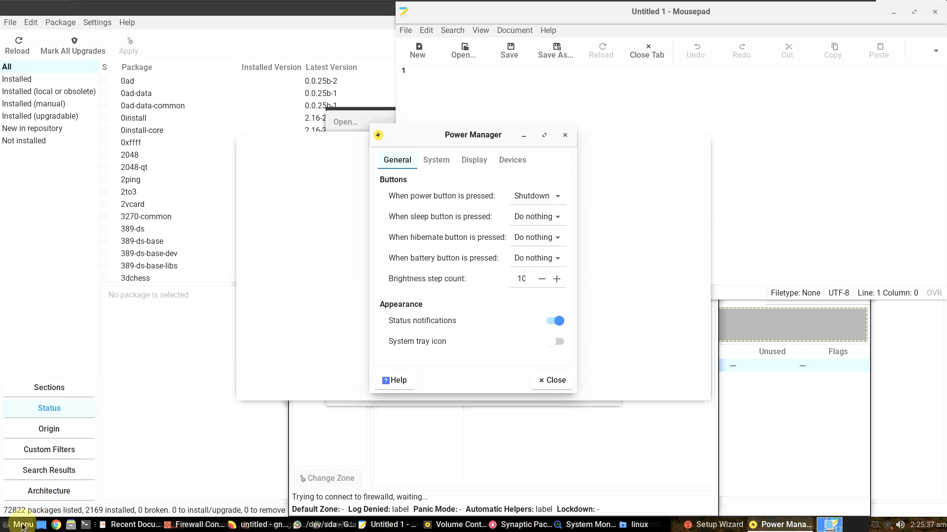
pyautogui.click(22, 525)
pyautogui.click(56, 301)
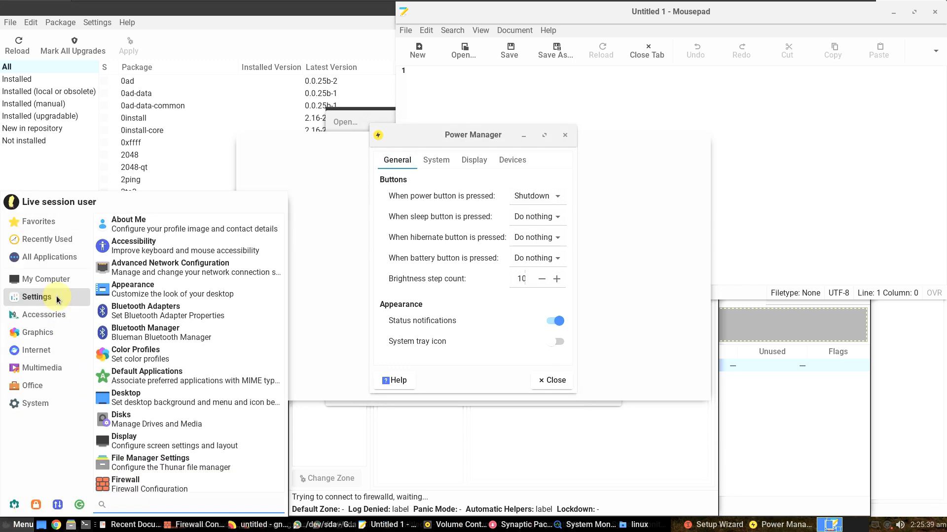
pyautogui.scroll(-5, 152, 307)
pyautogui.scroll(-6, 152, 310)
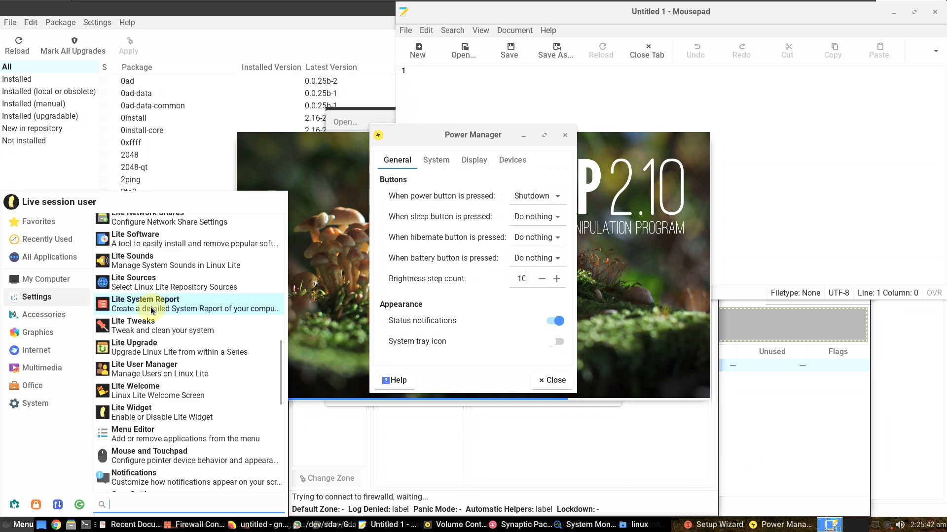
pyautogui.scroll(-5, 152, 311)
pyautogui.scroll(2, 153, 296)
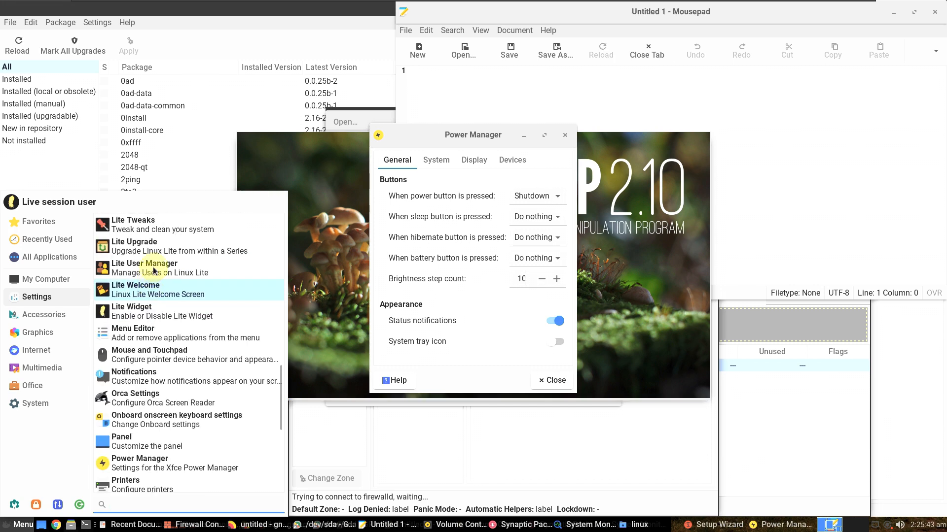
pyautogui.click(156, 232)
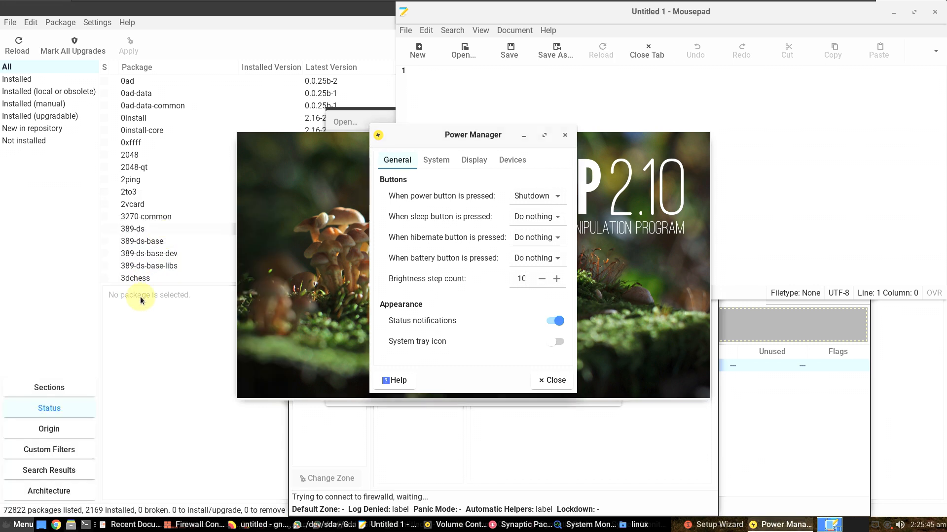
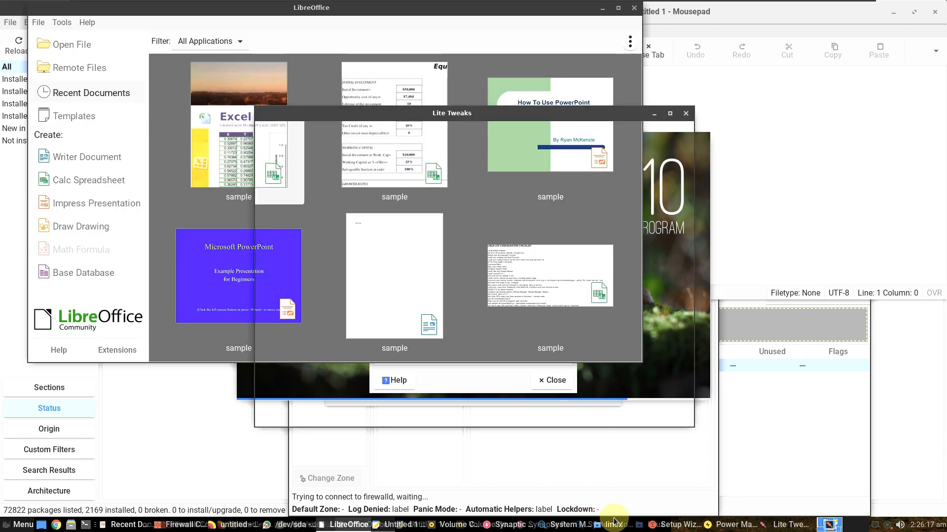
# Step: Switch to System Monitoring Center and check the RAM and CPU usage with all the launched applications running
pyautogui.click(567, 524)
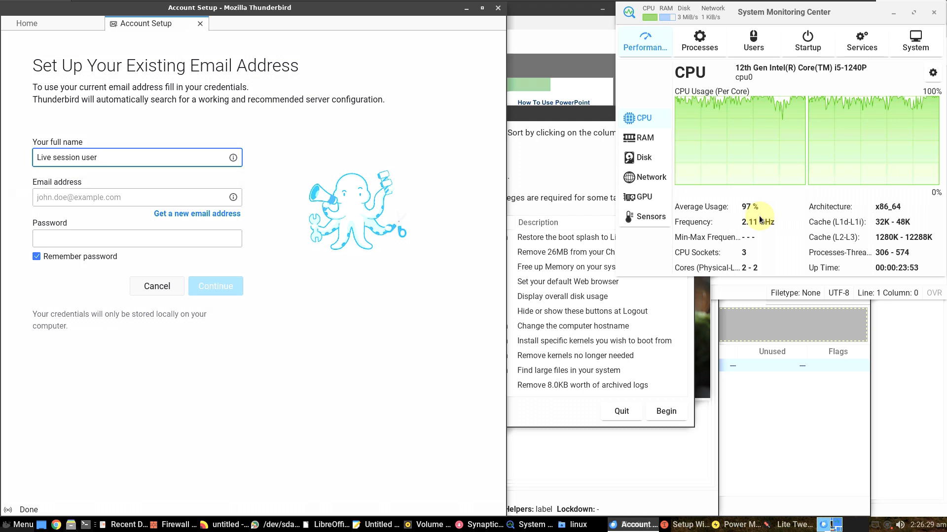
pyautogui.click(652, 140)
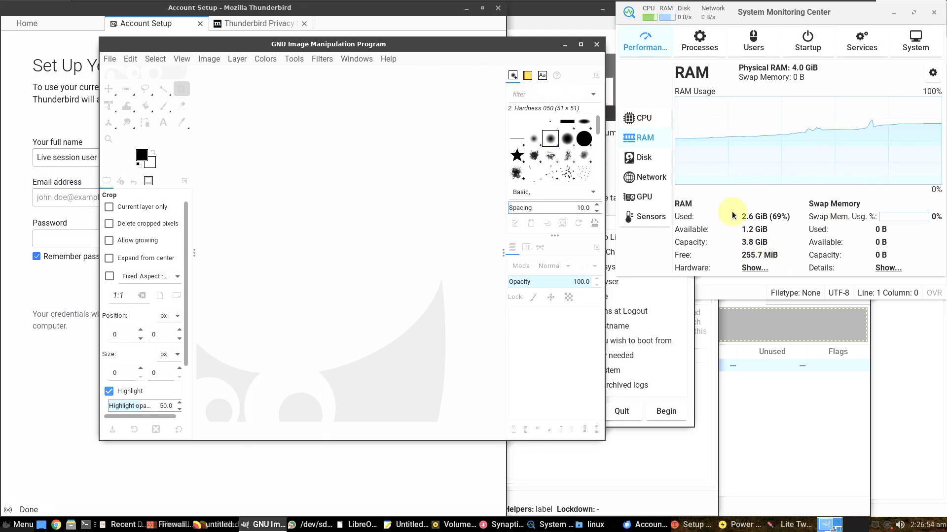
pyautogui.click(655, 125)
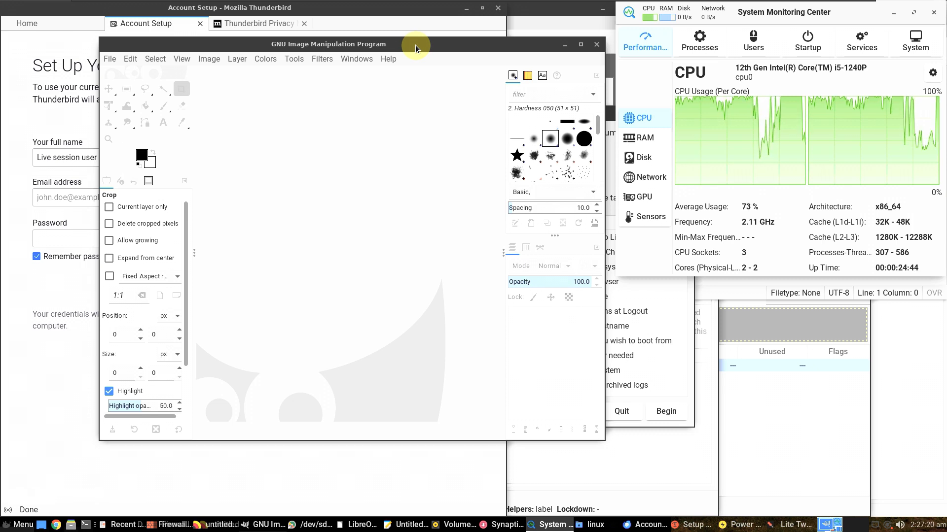
# Step: Check the GIMP version in its About information, dismiss it and close GIMP
pyautogui.click(388, 59)
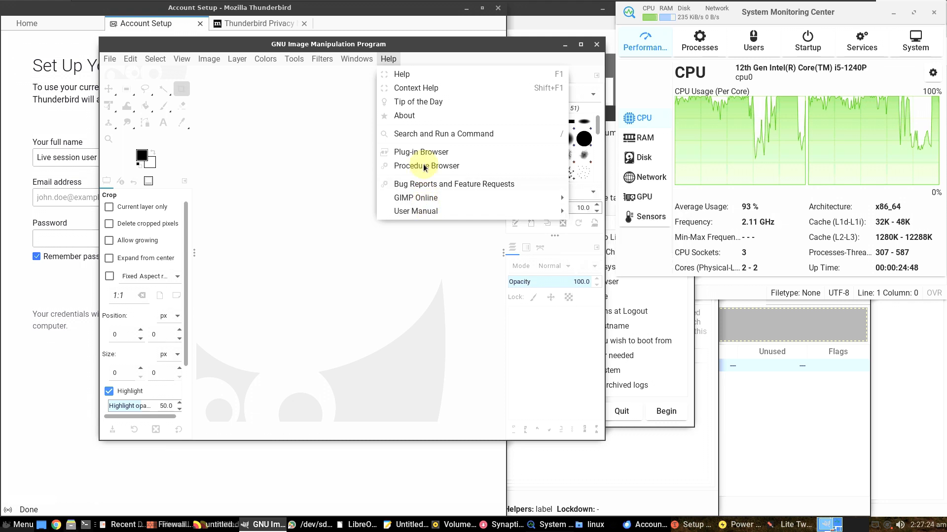
pyautogui.click(418, 113)
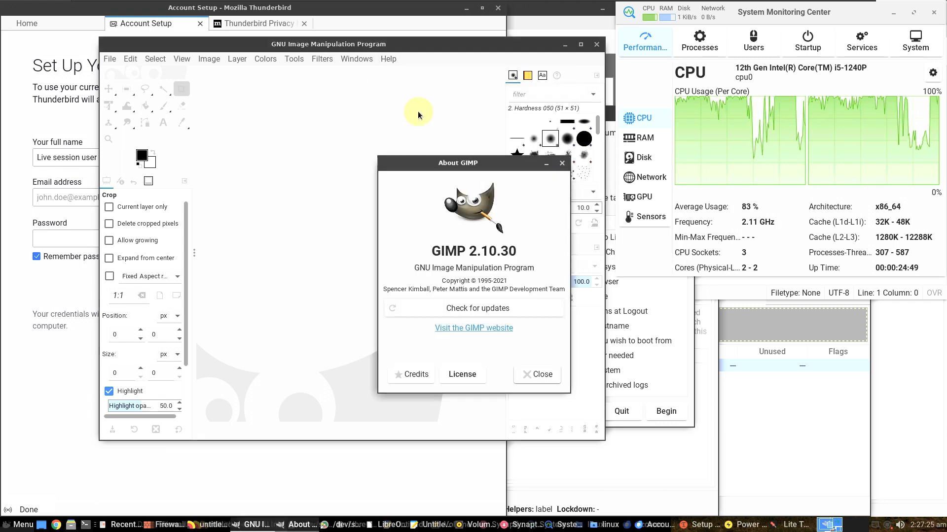
pyautogui.click(524, 373)
pyautogui.click(596, 44)
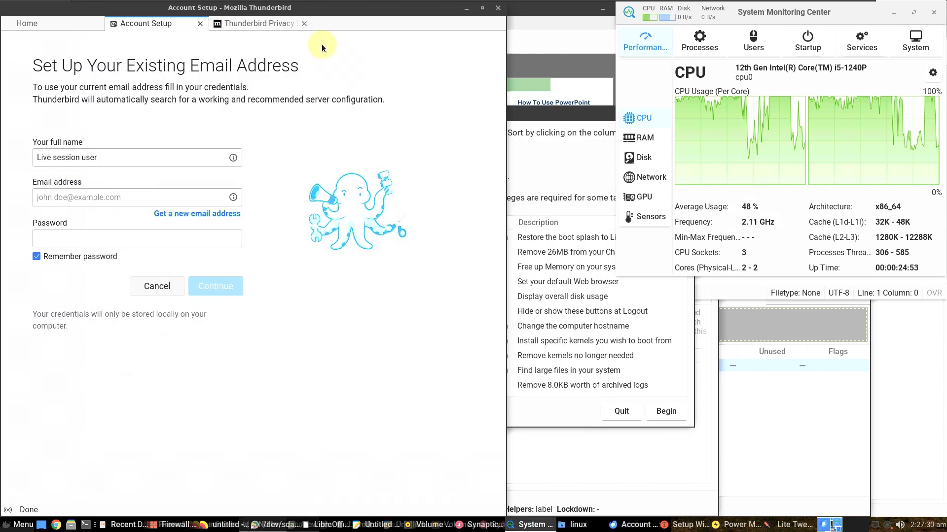
# Step: Close the Thunderbird Privacy and Account Setup tabs and quit Thunderbird
pyautogui.click(304, 23)
pyautogui.click(200, 25)
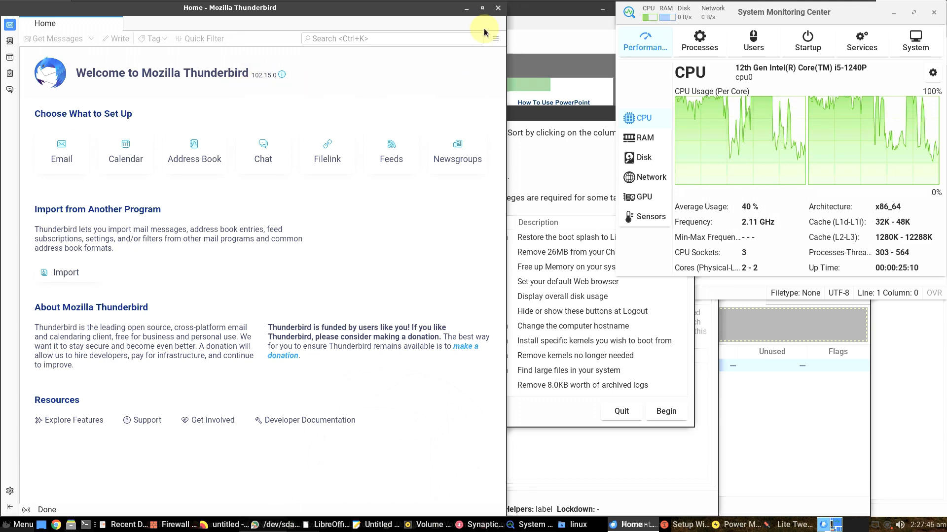
pyautogui.click(498, 8)
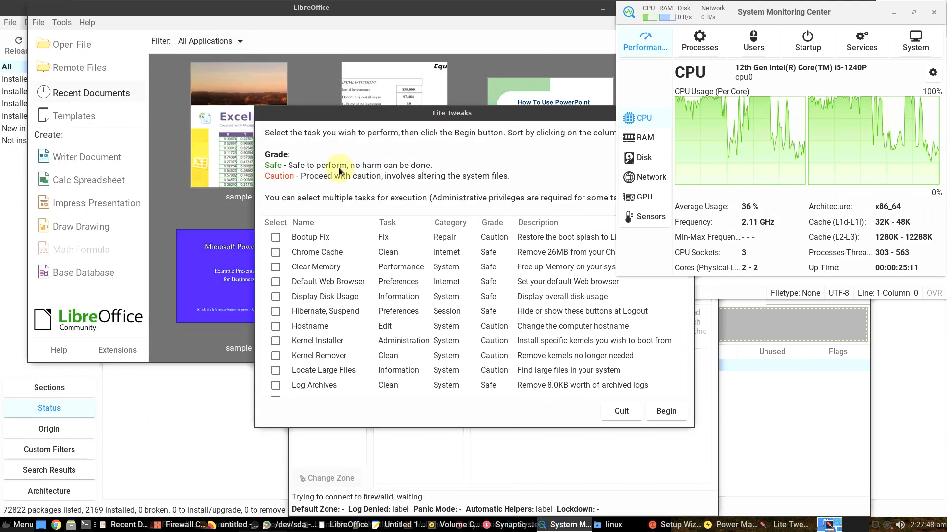
# Step: Bring LibreOffice forward, check its version in the About information and close it
pyautogui.click(227, 54)
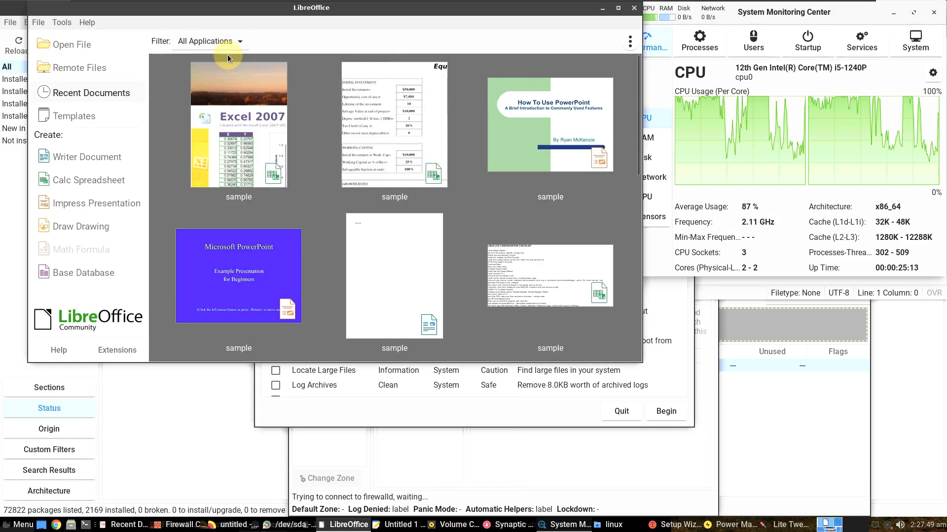
pyautogui.click(87, 23)
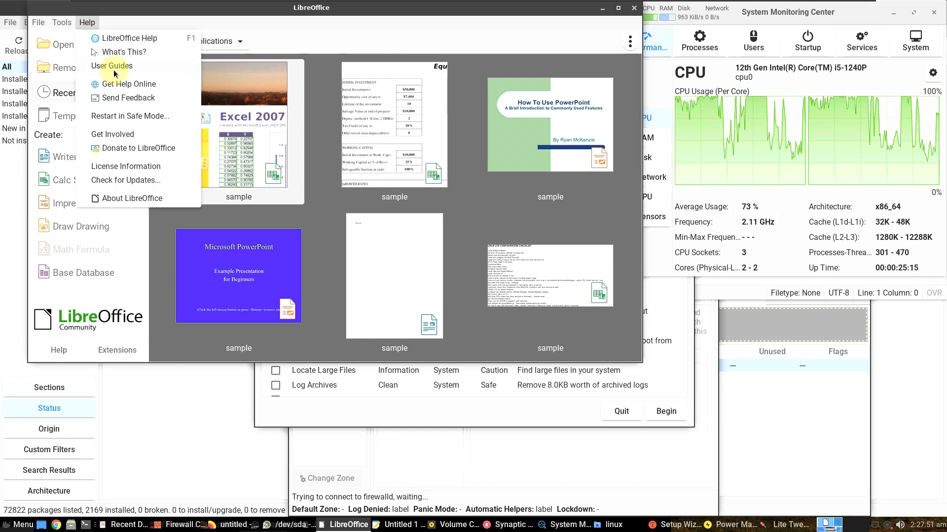
pyautogui.click(125, 198)
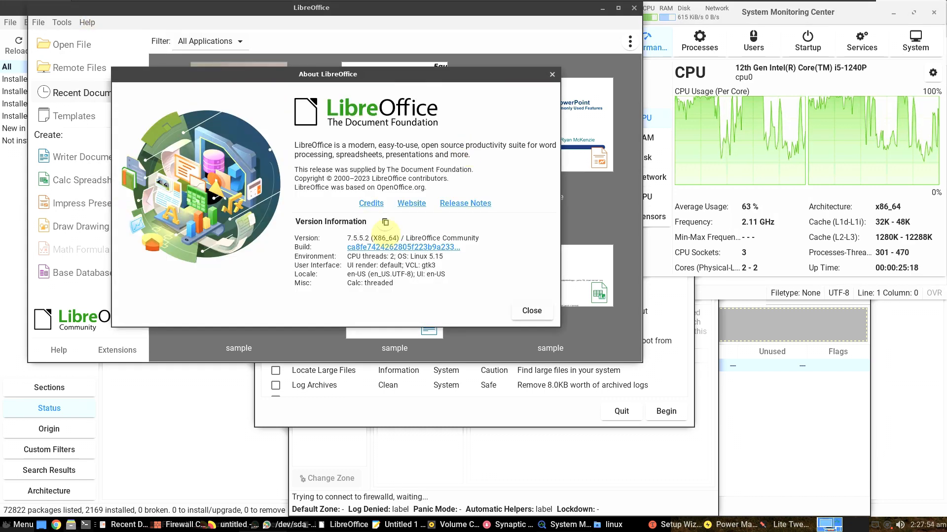
pyautogui.click(552, 74)
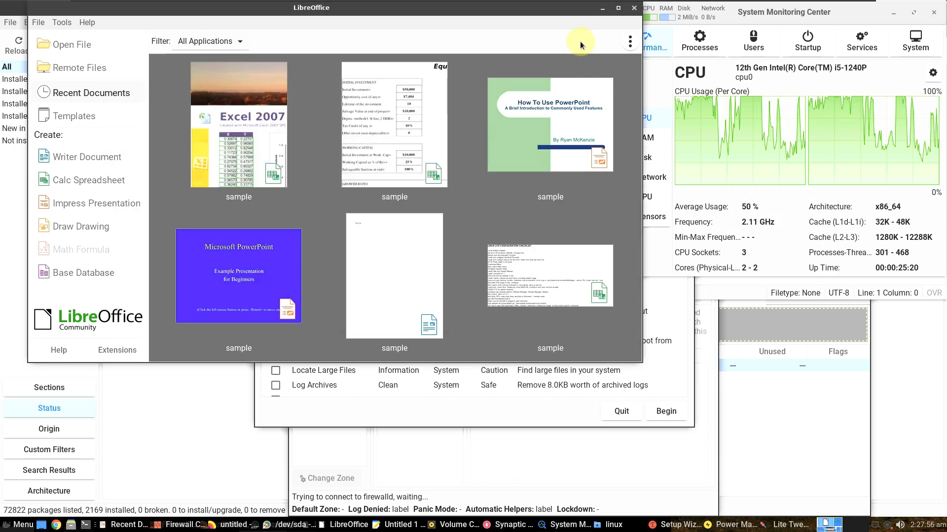
pyautogui.click(633, 8)
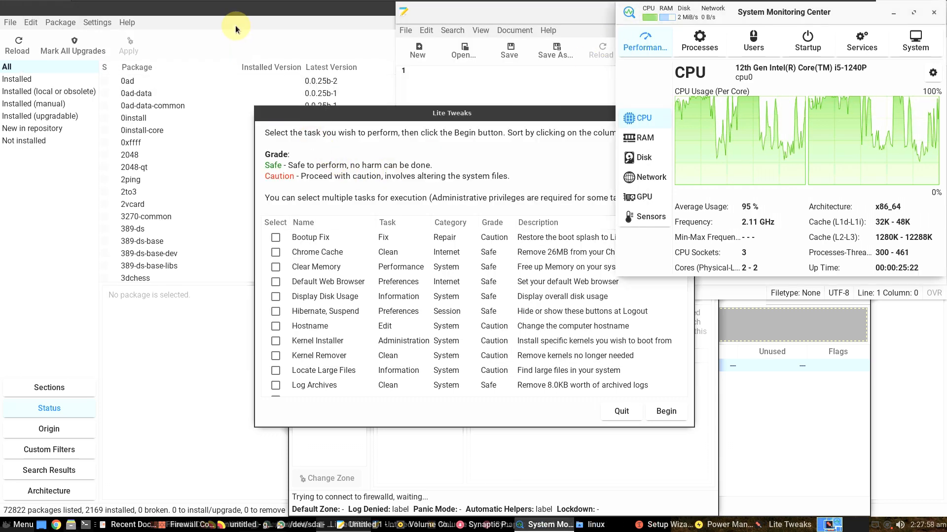
# Step: Switch to Synaptic Package Manager, check its version in the About information and dismiss it
pyautogui.click(160, 32)
pyautogui.click(123, 27)
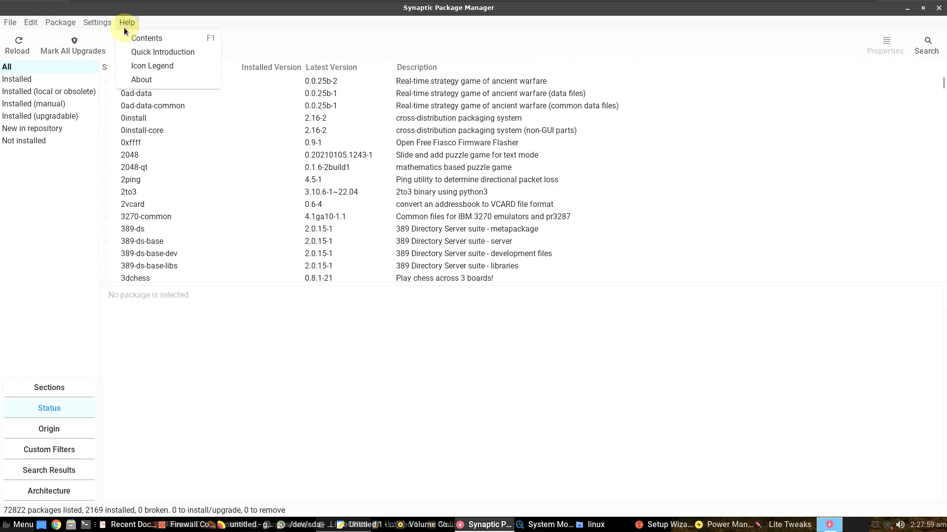
pyautogui.click(144, 80)
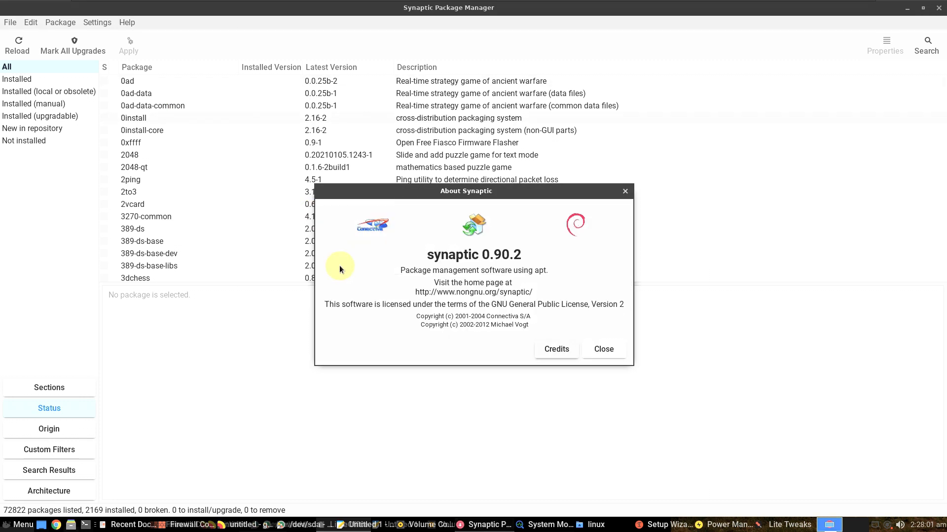
pyautogui.click(603, 350)
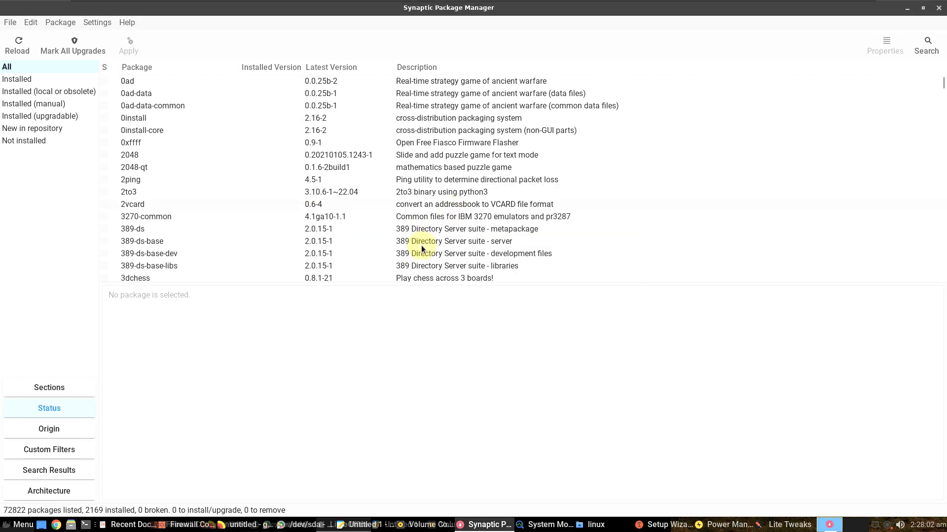
# Step: Sort the Synaptic packages by status, enlarge the list to look through it, and close Synaptic
pyautogui.click(104, 68)
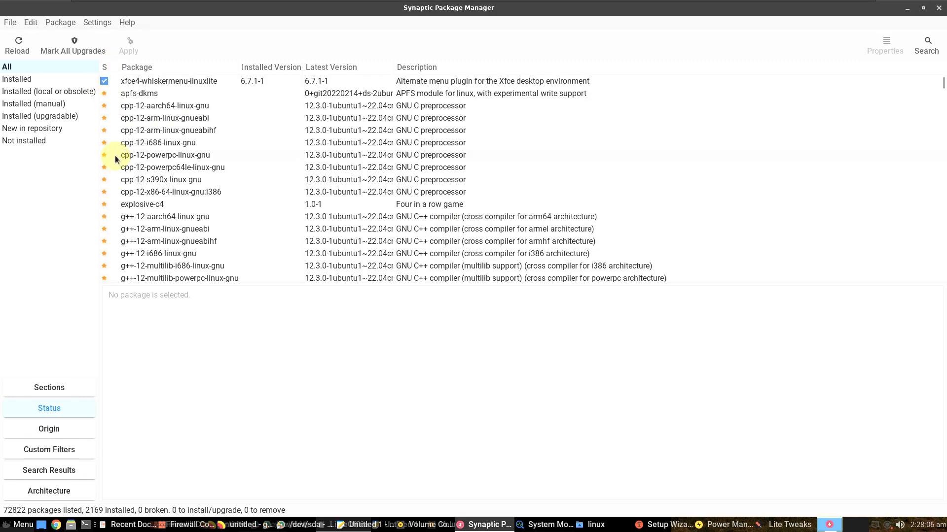
pyautogui.moveTo(551, 285); pyautogui.dragTo(552, 471)
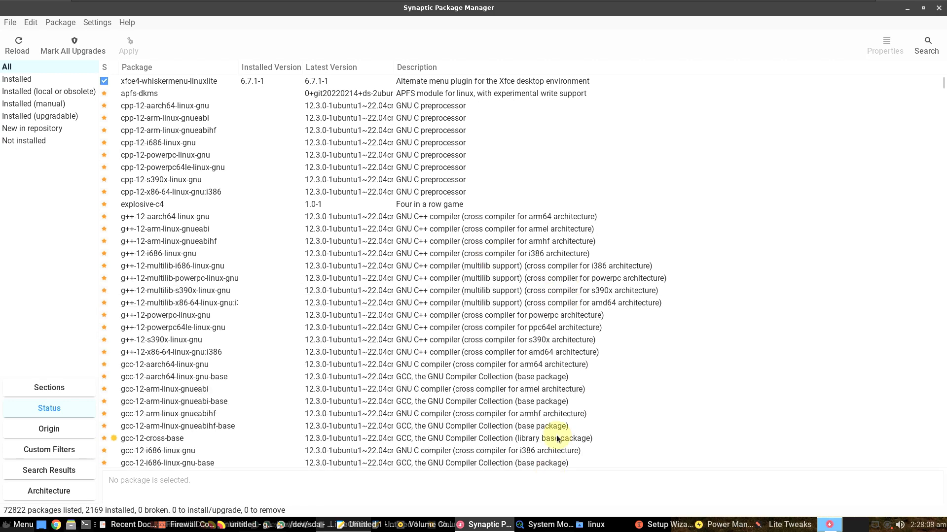
pyautogui.moveTo(942, 85); pyautogui.dragTo(943, 468)
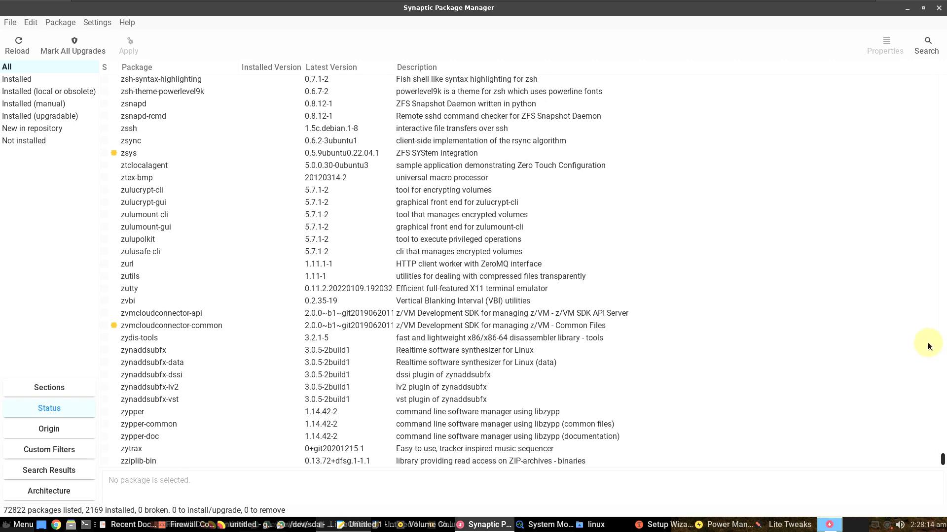
pyautogui.click(941, 429)
pyautogui.moveTo(943, 436); pyautogui.dragTo(889, 52)
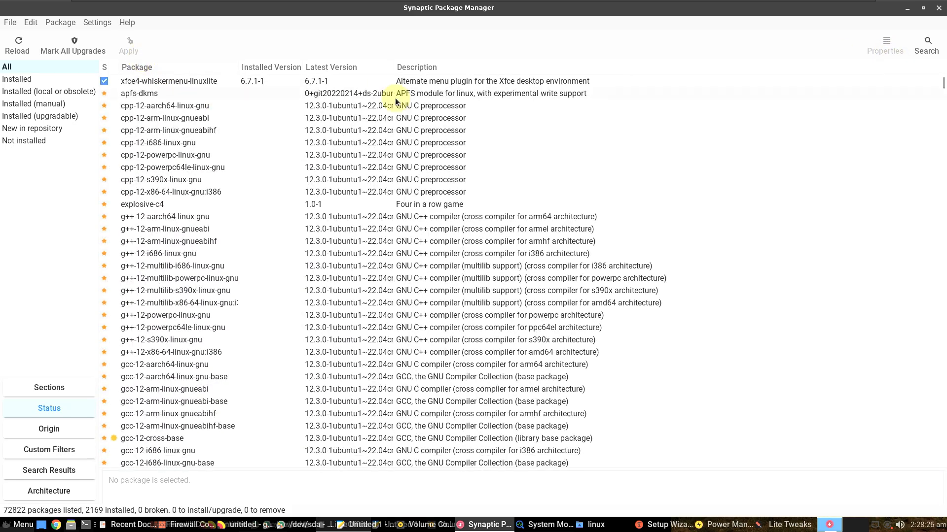
pyautogui.click(938, 9)
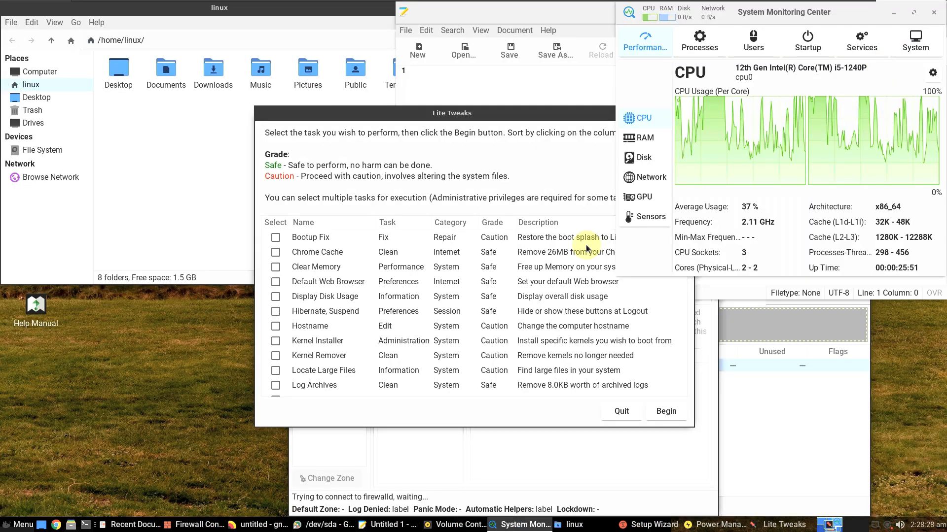
# Step: Switch to the file manager, check the Thunar version in its About information and close the window
pyautogui.click(212, 15)
pyautogui.click(97, 22)
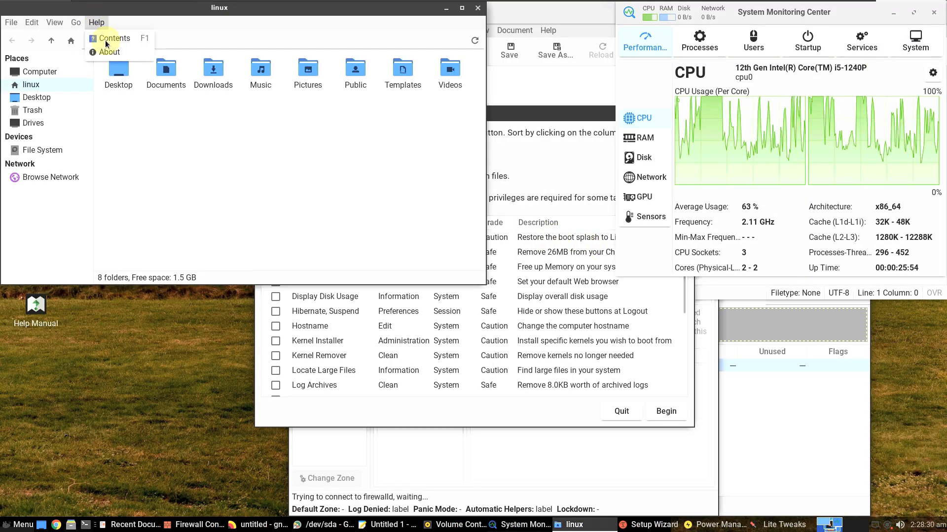
pyautogui.click(105, 51)
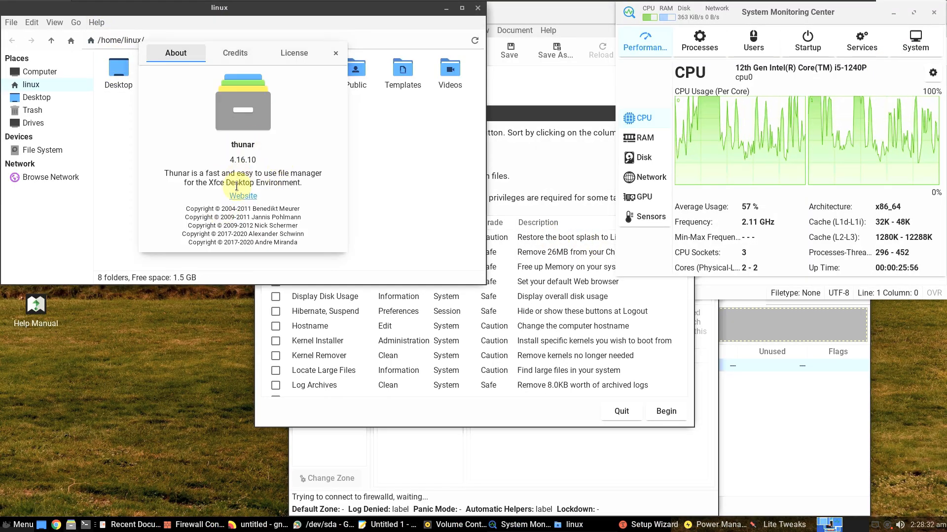
pyautogui.click(334, 55)
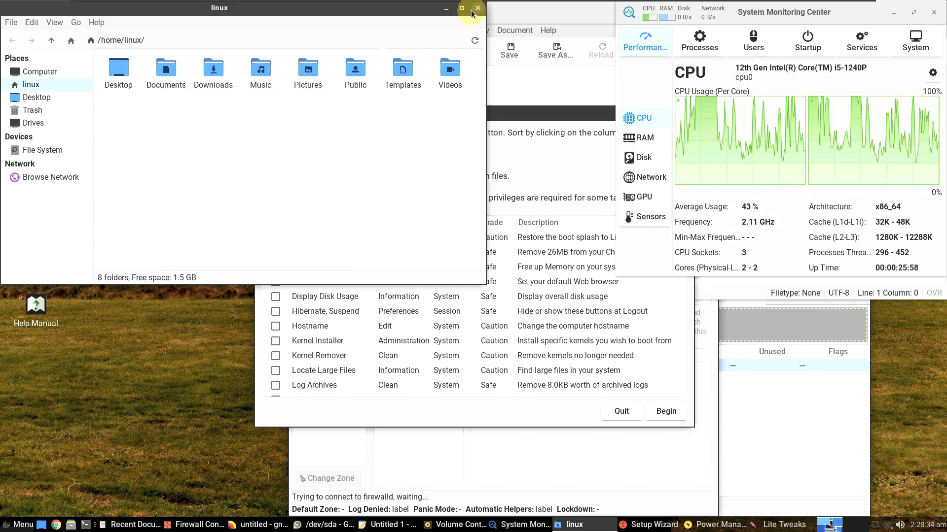
pyautogui.click(476, 8)
# Step: Switch to Mousepad, check its version in the About information and close the editor
pyautogui.click(510, 22)
pyautogui.click(548, 30)
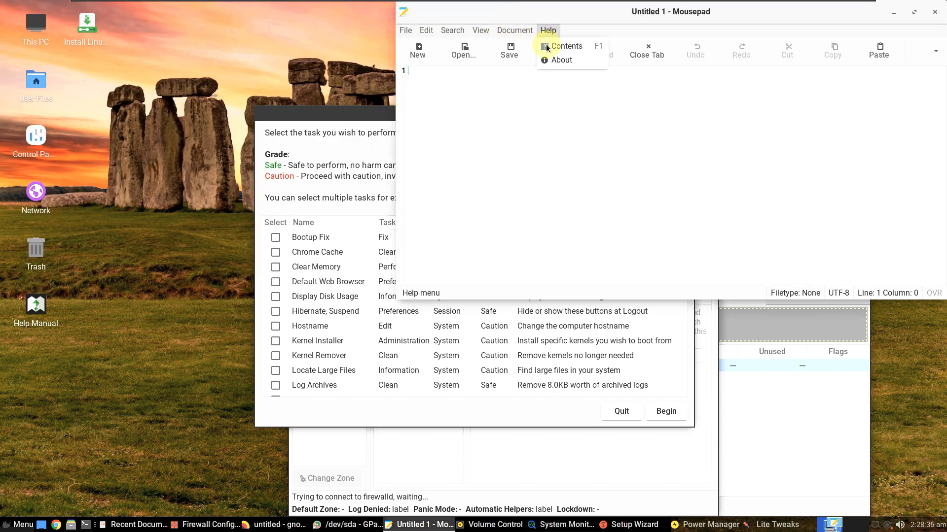
pyautogui.click(558, 61)
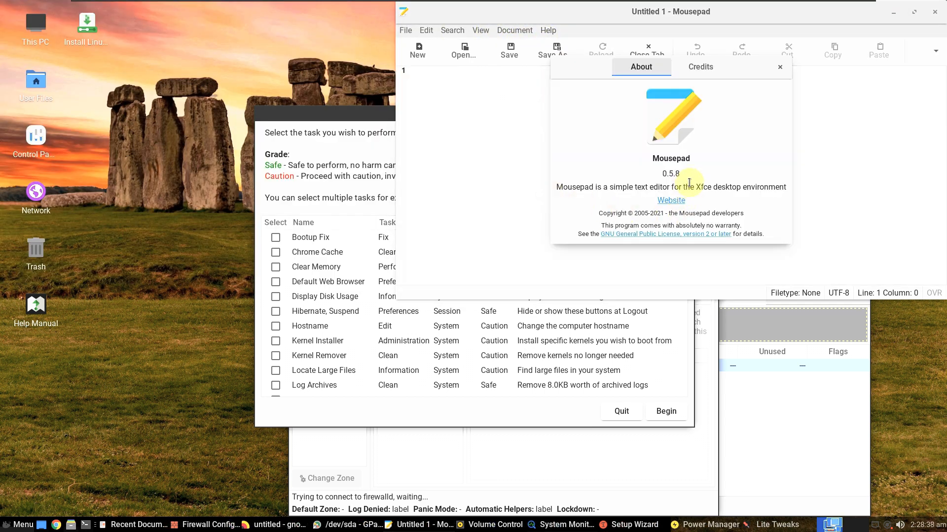
pyautogui.click(780, 68)
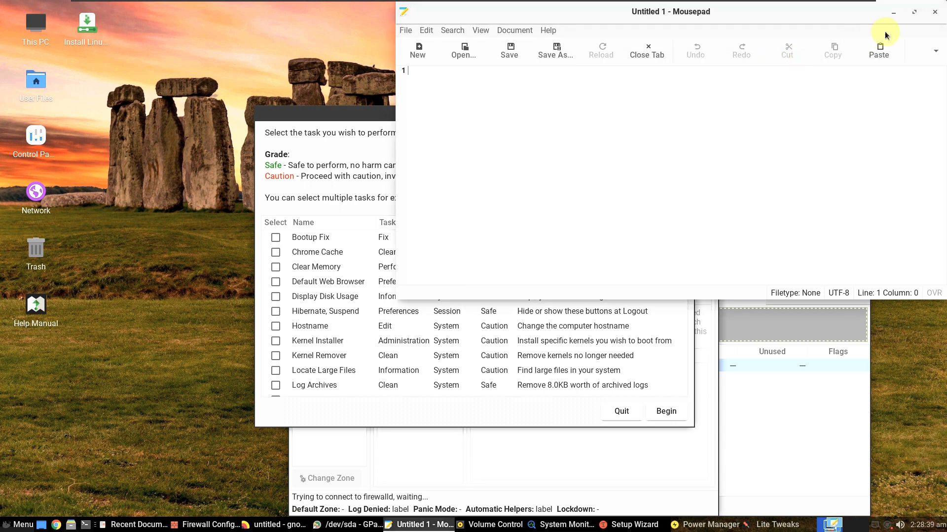
pyautogui.click(930, 18)
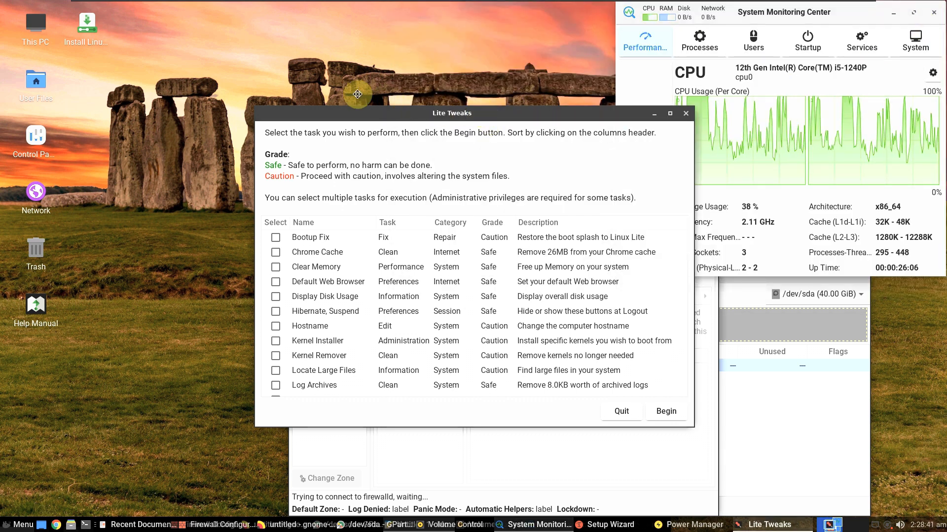
# Step: Move the Lite Tweaks window aside and quit Firewall Configuration, bringing the Timeshift setup wizard forward
pyautogui.moveTo(482, 115); pyautogui.dragTo(353, 95)
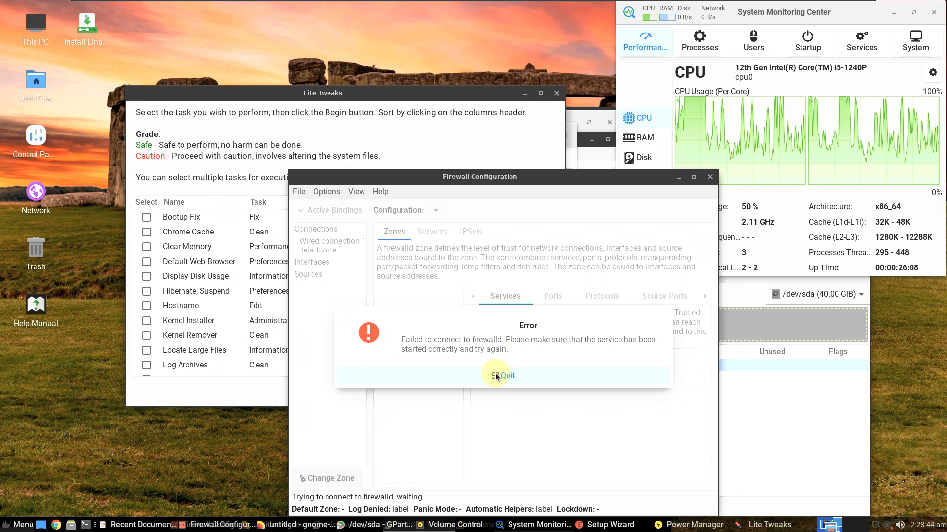
pyautogui.click(593, 392)
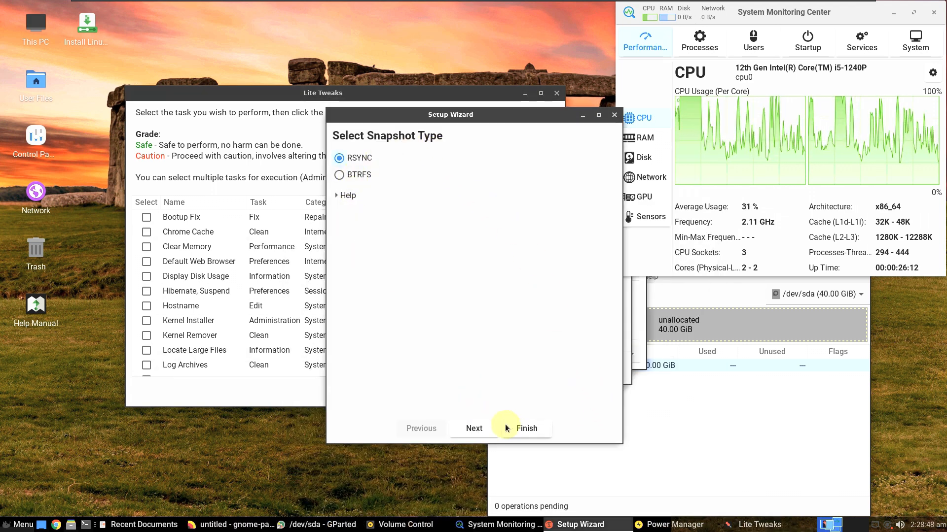
# Step: Finish the Timeshift setup wizard with the RSYNC snapshot type, check the Timeshift version and close it
pyautogui.click(490, 429)
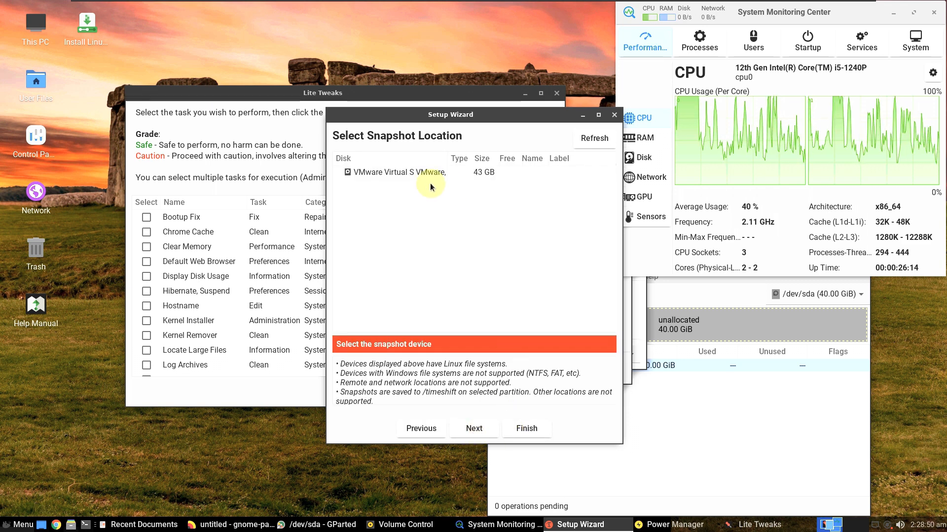
pyautogui.click(517, 434)
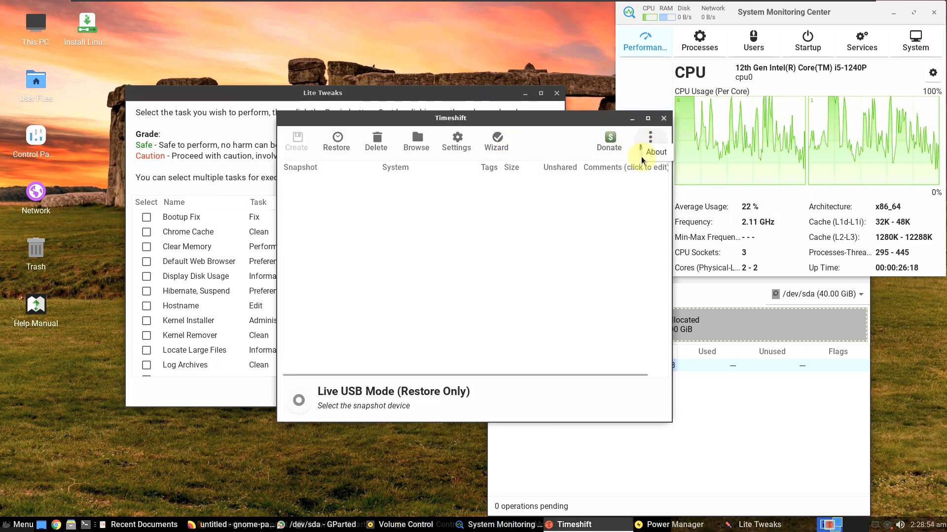
pyautogui.click(646, 143)
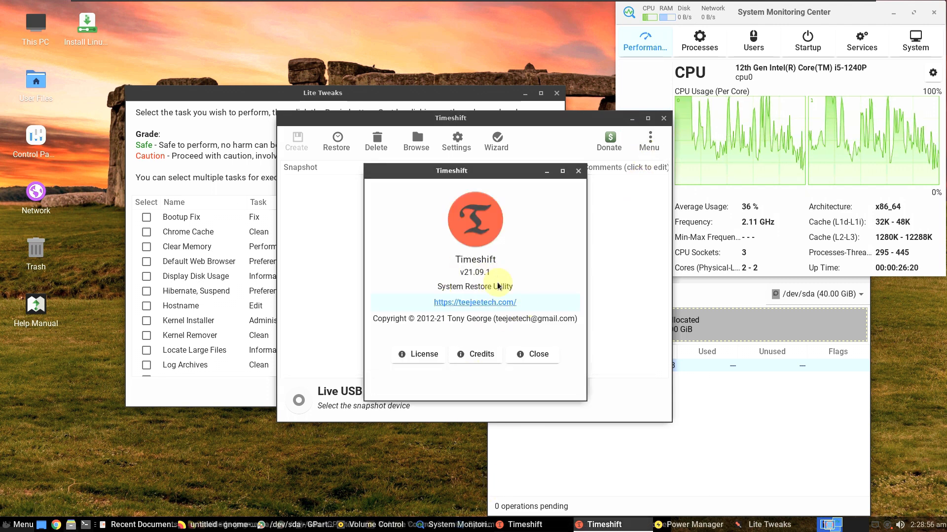
pyautogui.click(551, 351)
pyautogui.click(663, 118)
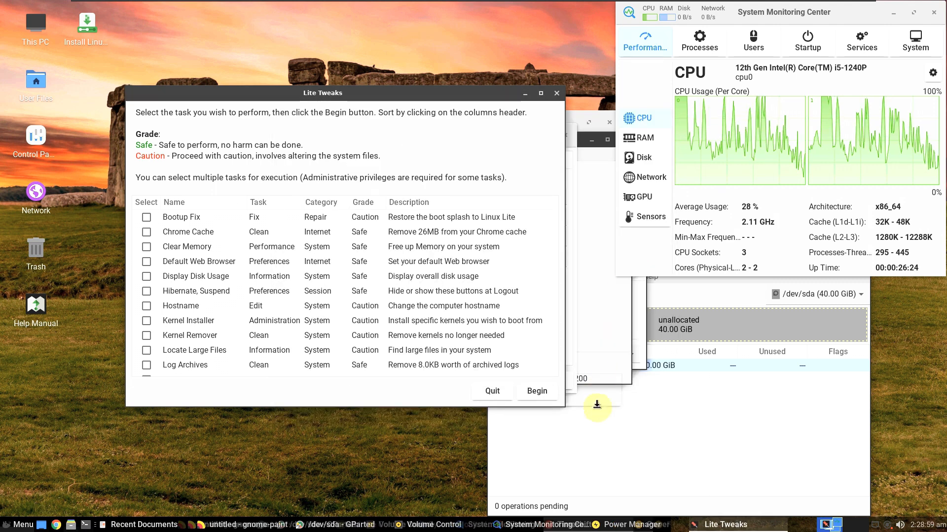
# Step: Switch to gnome-paint, check its version in the About information and close the program
pyautogui.click(593, 348)
pyautogui.click(397, 154)
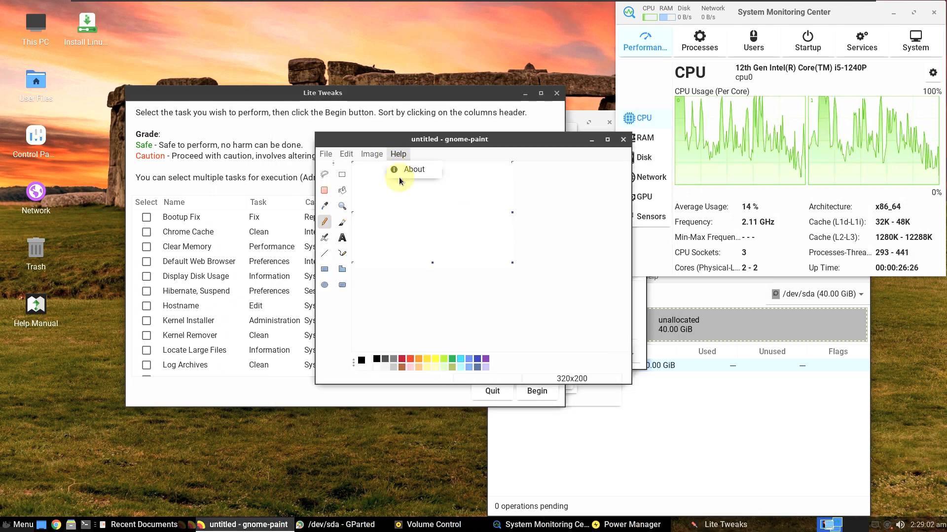
pyautogui.click(413, 170)
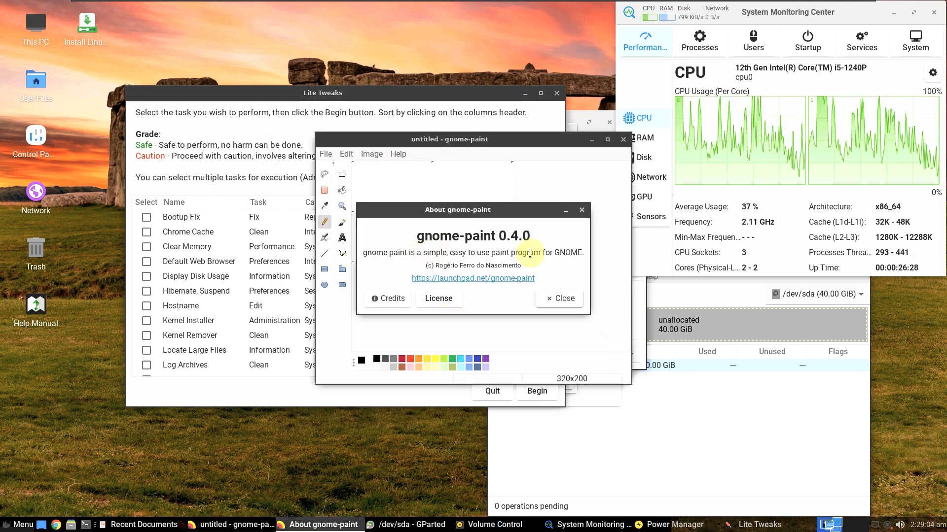
pyautogui.click(558, 298)
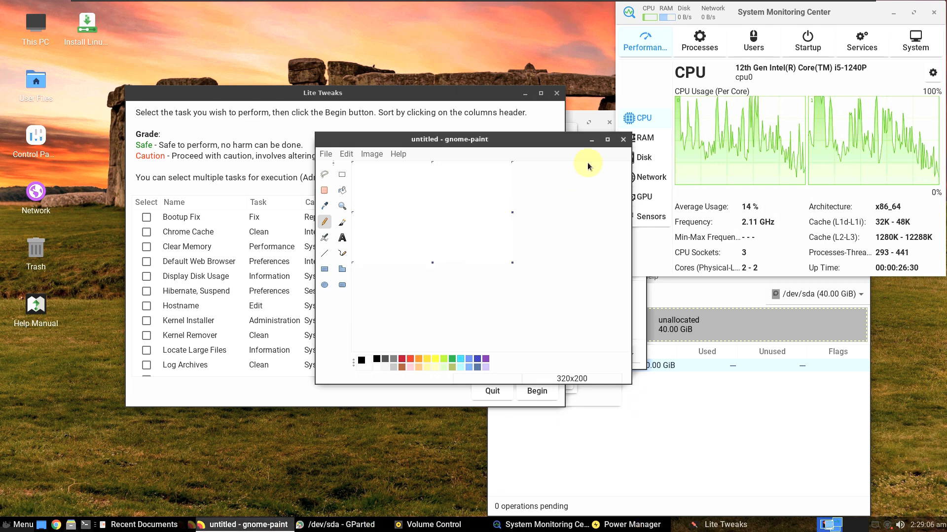
pyautogui.click(622, 139)
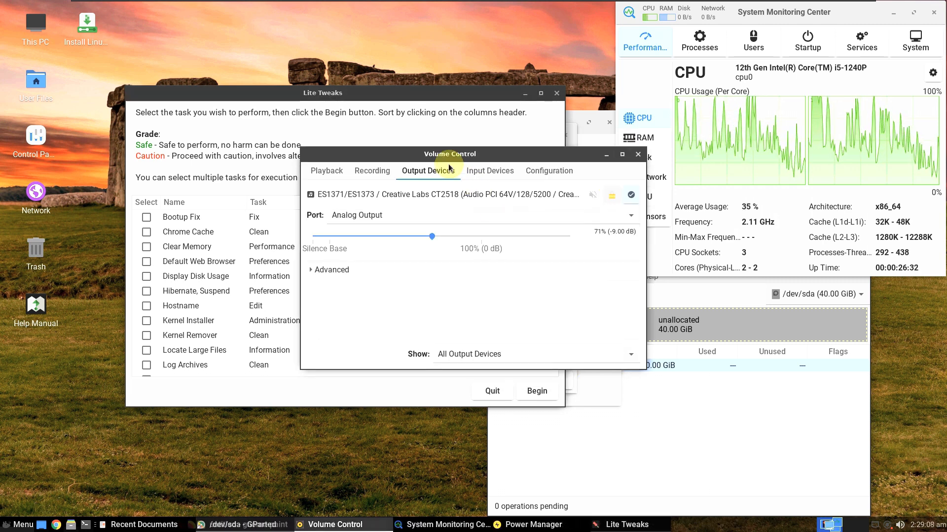
# Step: Look through the Playback, Recording, Output Devices, Input Devices and Configuration pages of Volume Control and close it
pyautogui.click(326, 173)
pyautogui.click(373, 172)
pyautogui.click(428, 171)
pyautogui.click(495, 172)
pyautogui.click(548, 170)
pyautogui.click(637, 155)
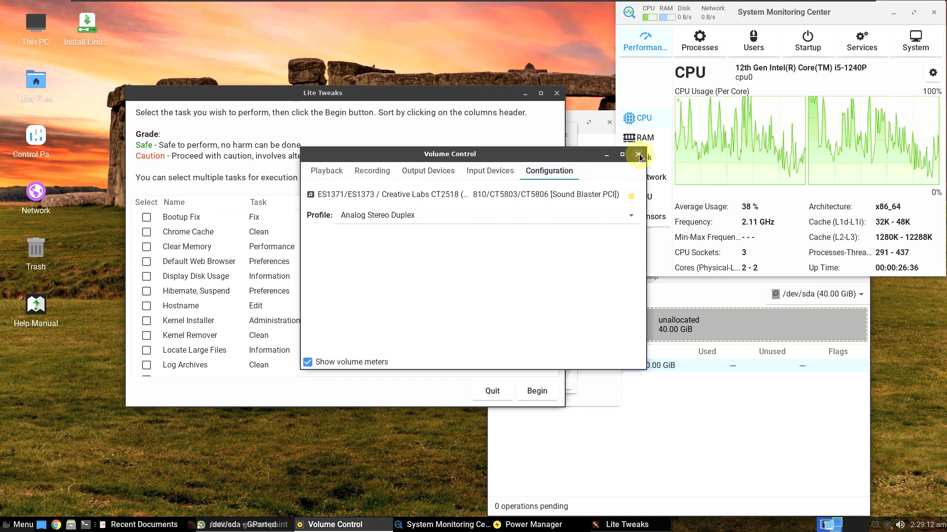
# Step: Switch to Document Viewer, close it and bring the Power Manager window forward
pyautogui.click(599, 376)
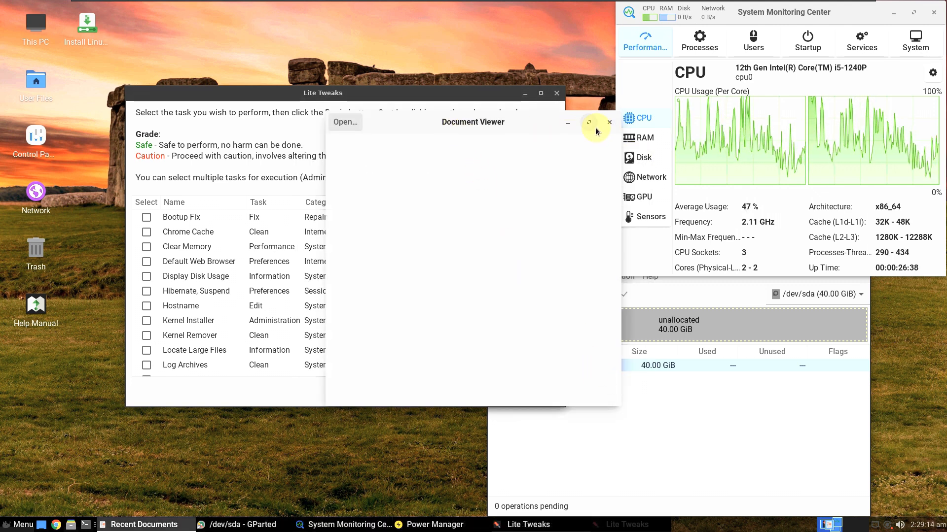
pyautogui.click(609, 122)
pyautogui.click(574, 308)
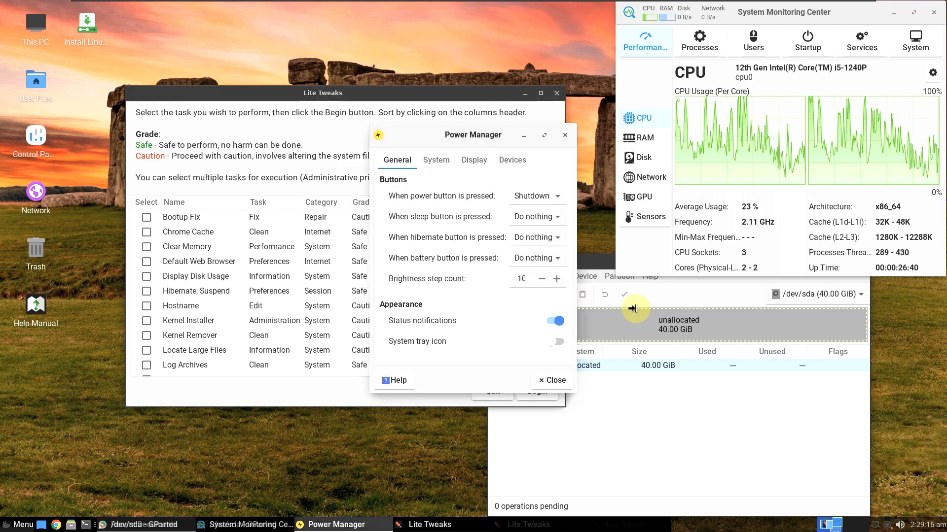
# Step: Look through the General, System, Display and Devices pages of Power Manager, also with its window maximized, and close it
pyautogui.click(433, 160)
pyautogui.click(473, 160)
pyautogui.click(513, 161)
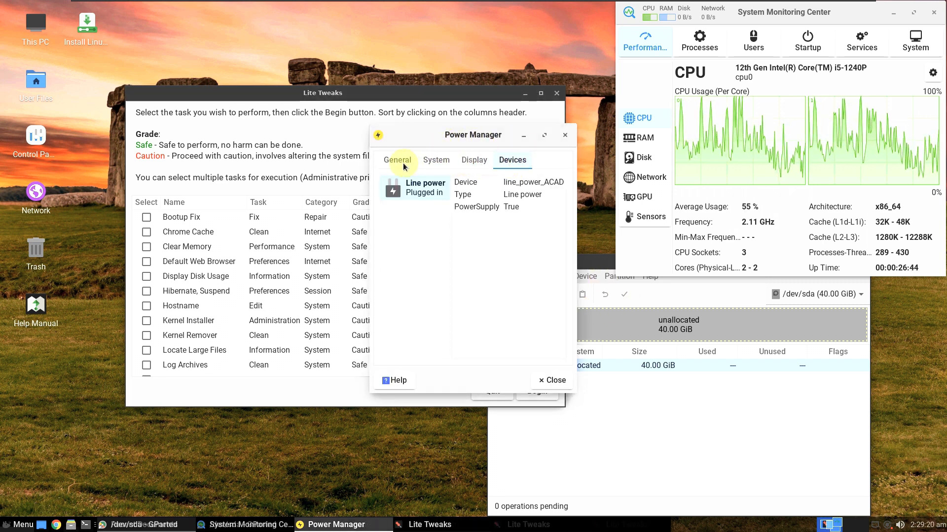
pyautogui.click(412, 158)
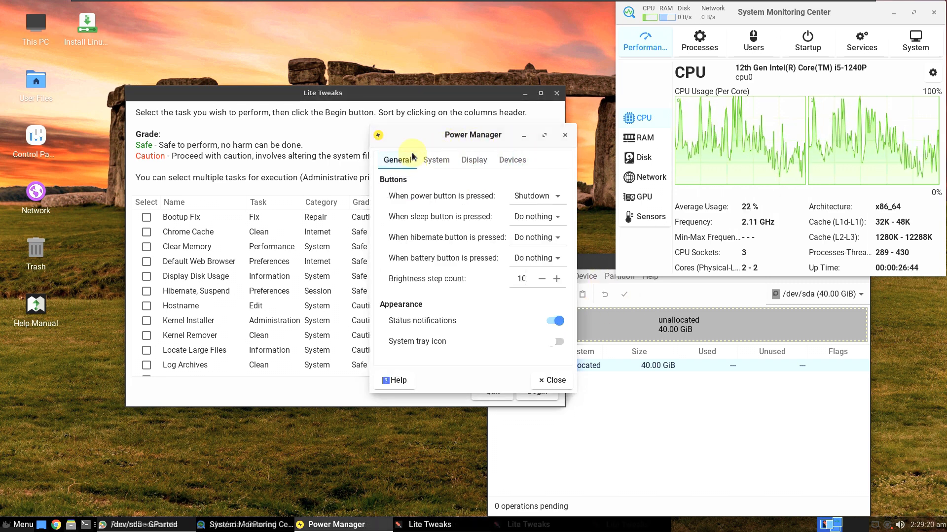
pyautogui.click(544, 135)
pyautogui.click(74, 42)
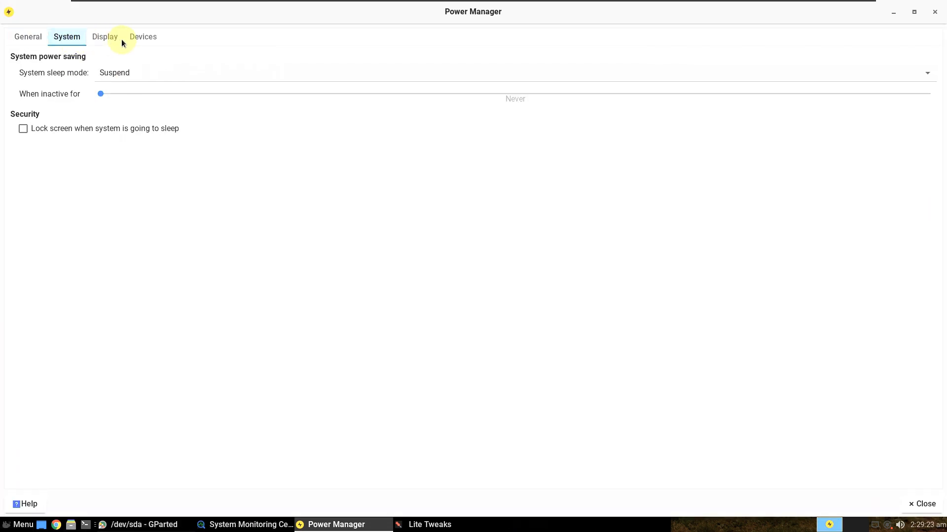
pyautogui.click(121, 40)
pyautogui.click(143, 37)
pyautogui.click(927, 10)
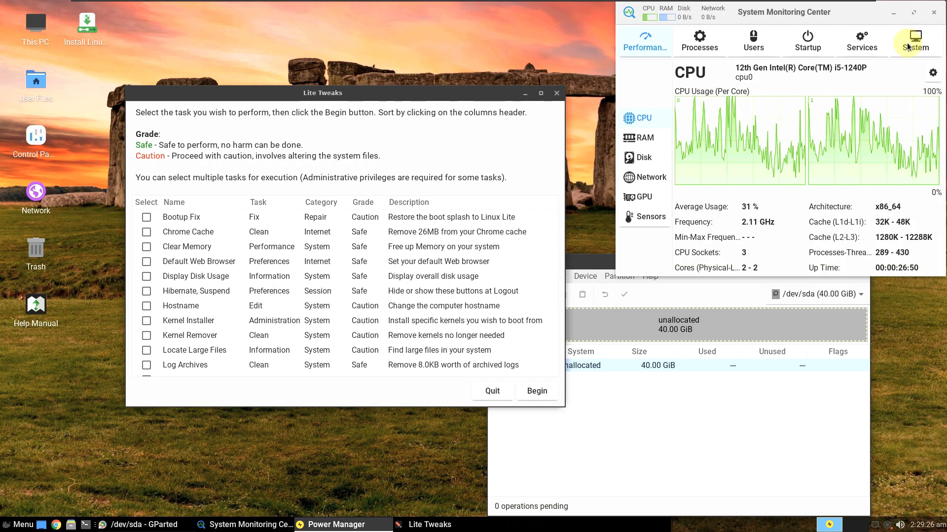
# Step: Switch to GParted, check its version in the About information and close the program
pyautogui.click(640, 331)
pyautogui.moveTo(616, 261); pyautogui.dragTo(307, 92)
pyautogui.click(341, 107)
pyautogui.click(348, 142)
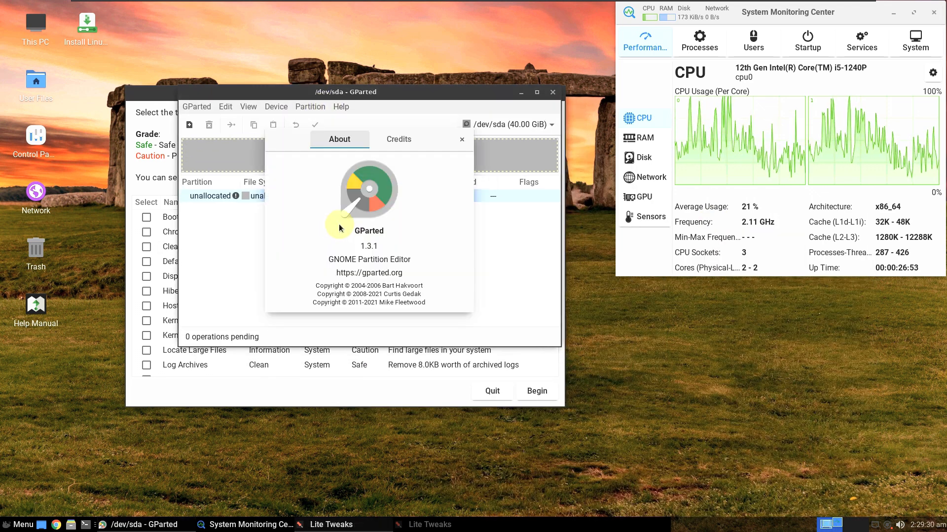
pyautogui.click(463, 140)
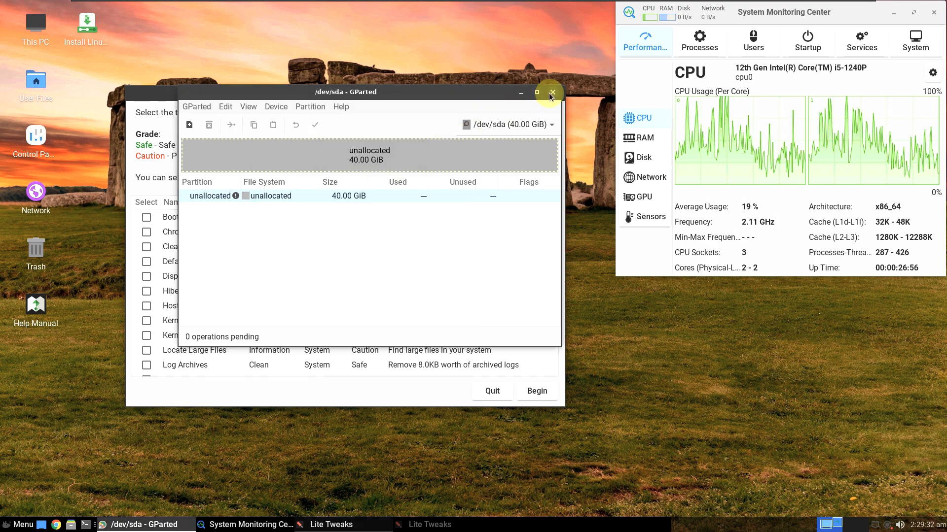
pyautogui.click(553, 92)
# Step: Move and enlarge the Lite Tweaks window to show more of its task list, look through the tasks and close it
pyautogui.moveTo(487, 95); pyautogui.dragTo(434, 109)
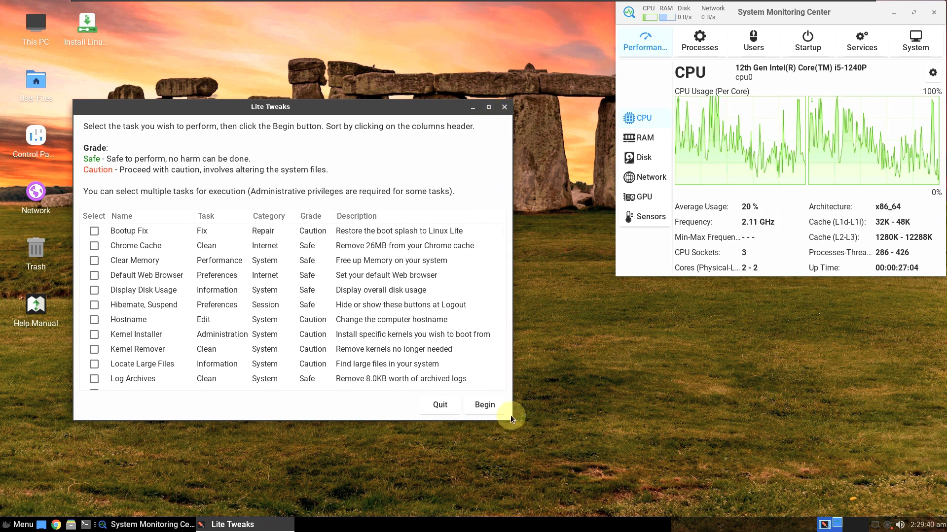
pyautogui.moveTo(448, 108); pyautogui.dragTo(444, 39)
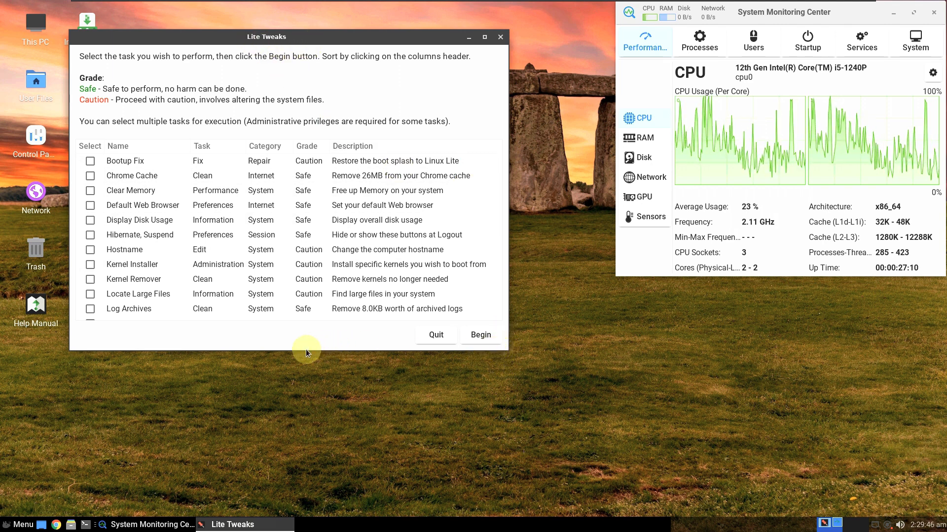
pyautogui.moveTo(302, 347); pyautogui.dragTo(311, 458)
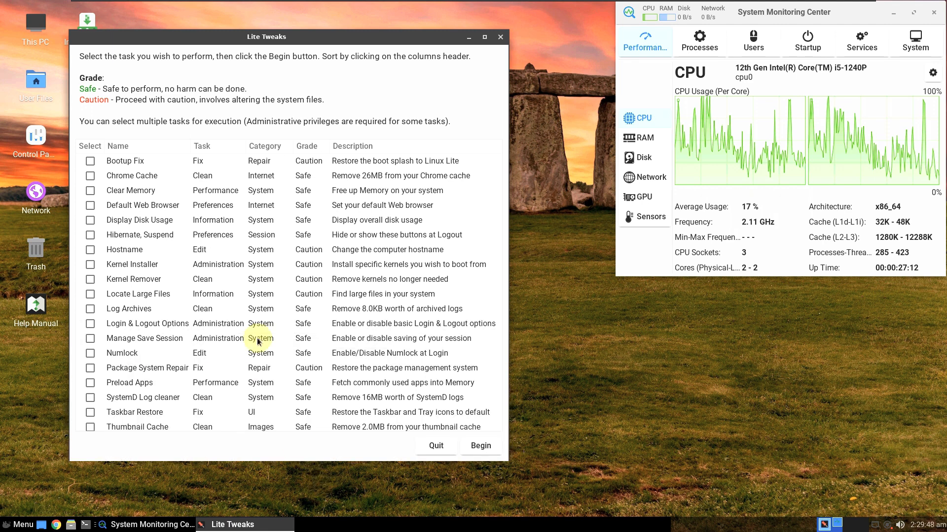
pyautogui.click(500, 38)
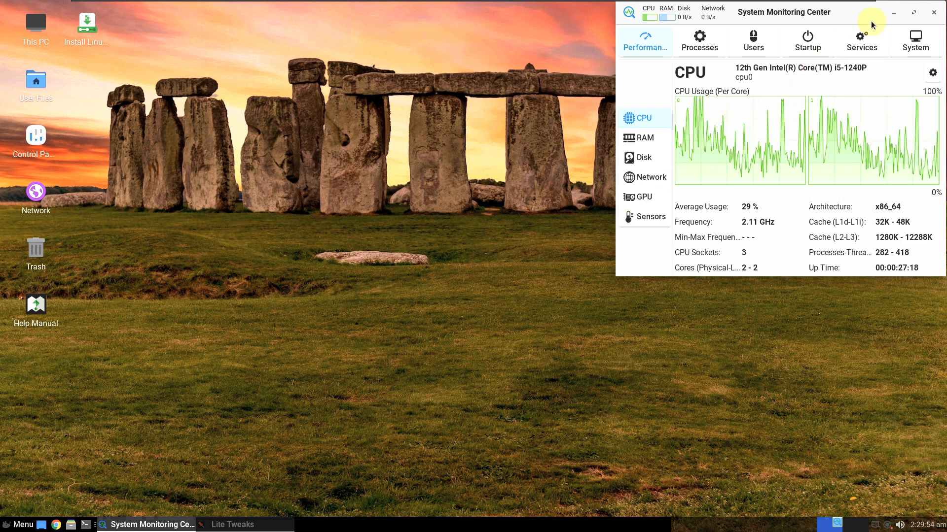
# Step: Maximize System Monitoring Center, review its CPU usage, RAM usage and System information, and close it
pyautogui.click(914, 19)
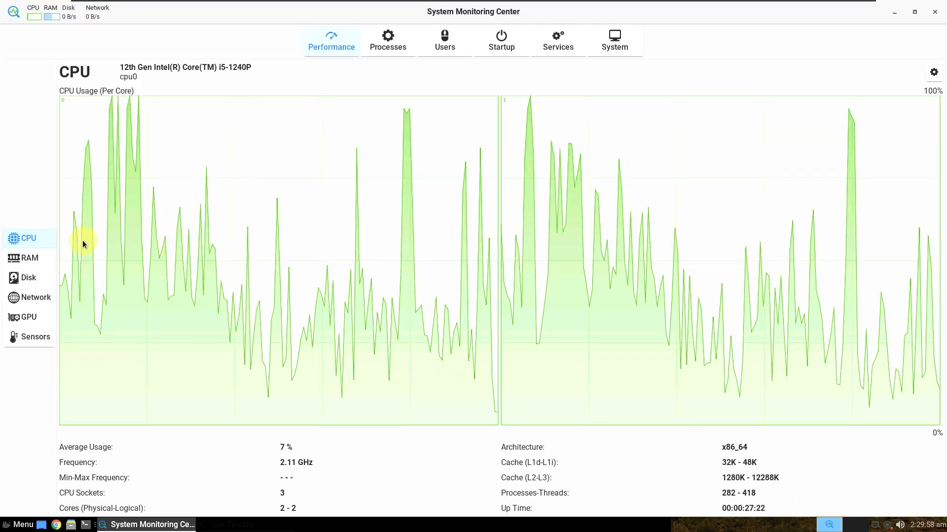
pyautogui.click(33, 257)
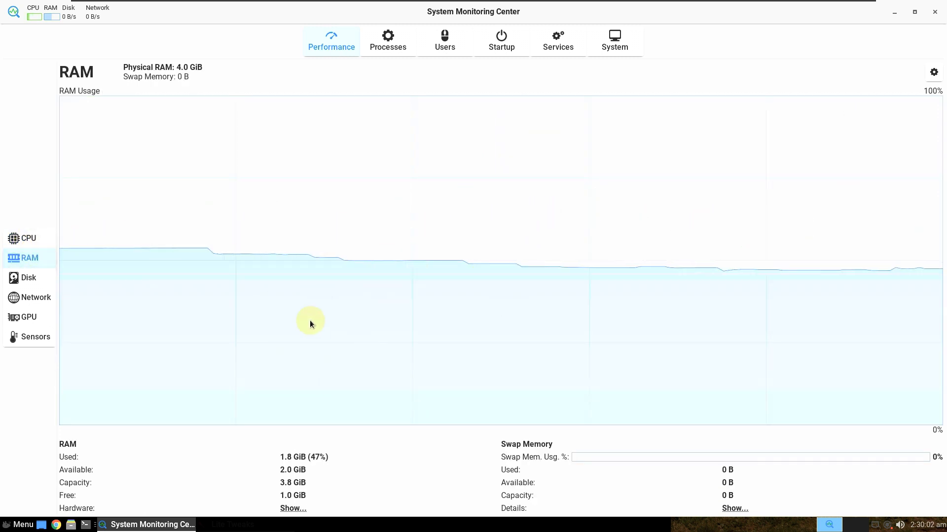
pyautogui.click(51, 238)
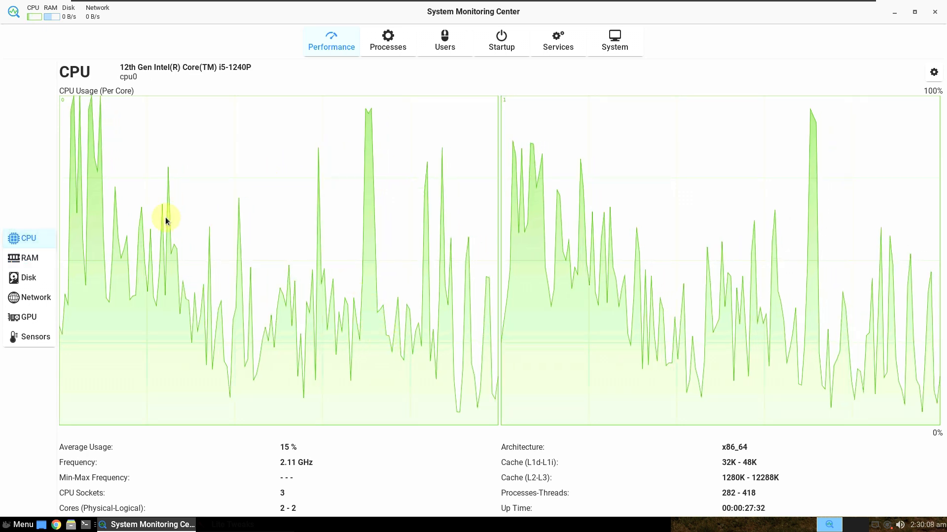
pyautogui.click(20, 262)
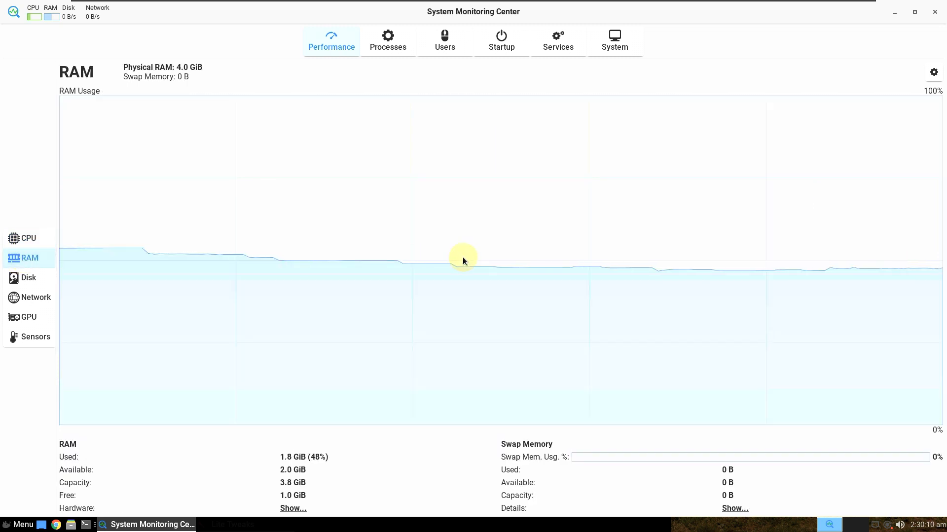
pyautogui.click(49, 237)
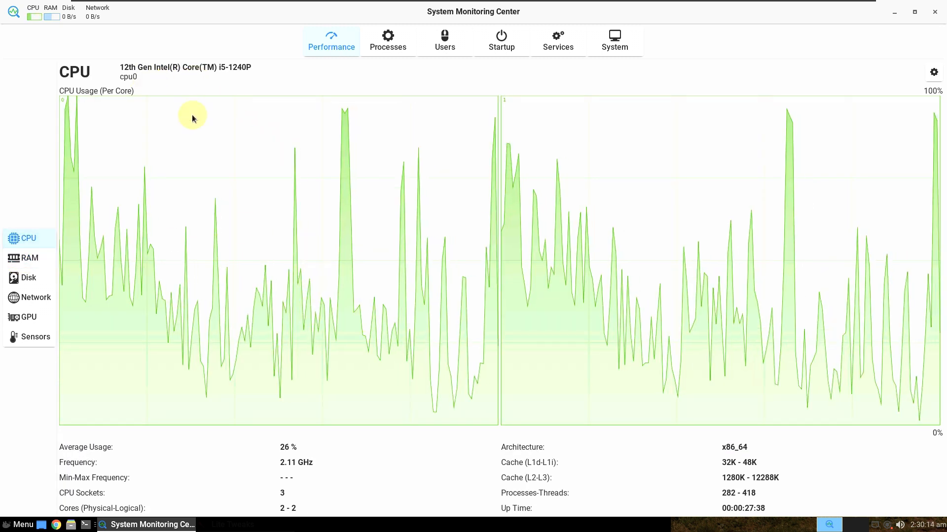
pyautogui.click(49, 261)
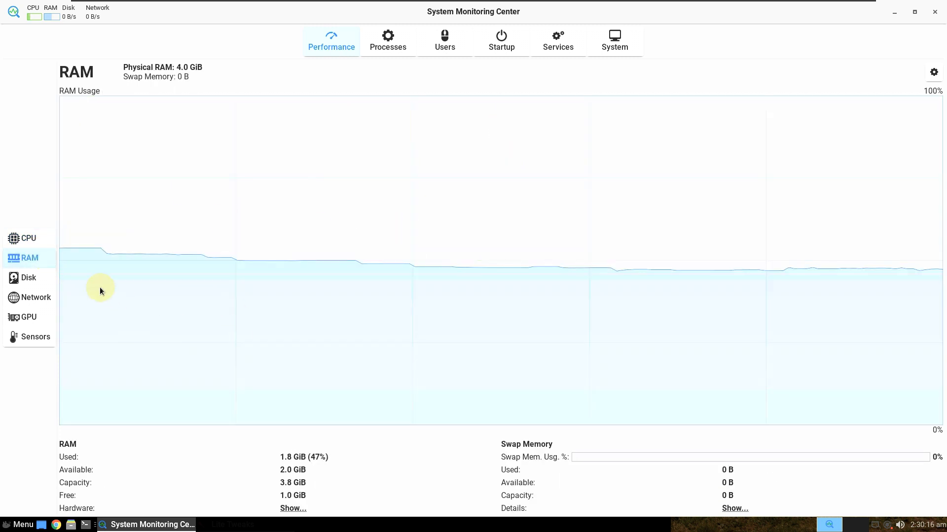
pyautogui.click(43, 247)
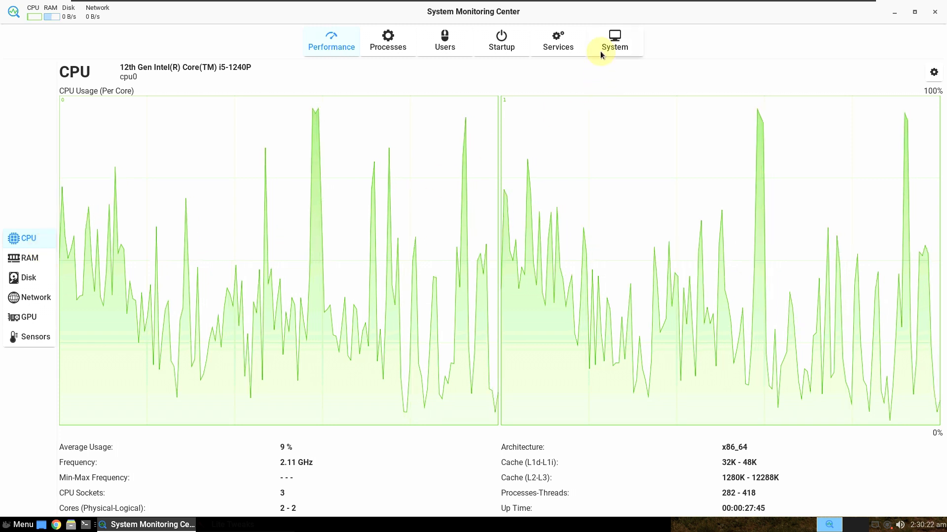
pyautogui.click(599, 49)
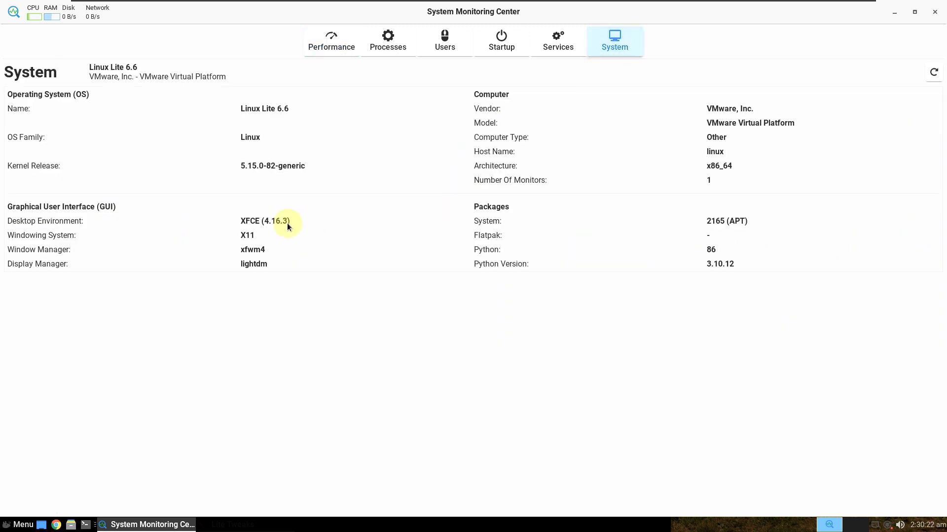
pyautogui.click(935, 12)
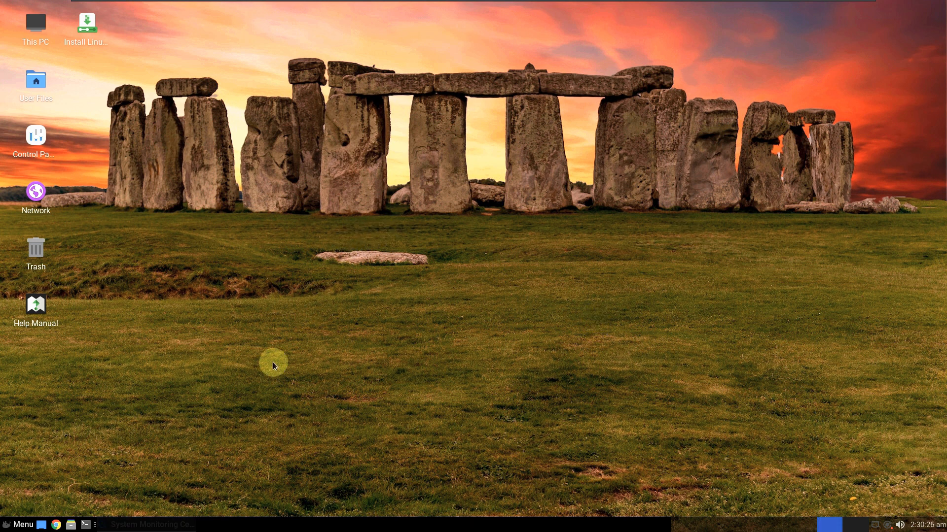
# Step: Launch Linux Lite Updates and cancel fetching the updates list
pyautogui.rightClick(889, 530)
pyautogui.click(858, 483)
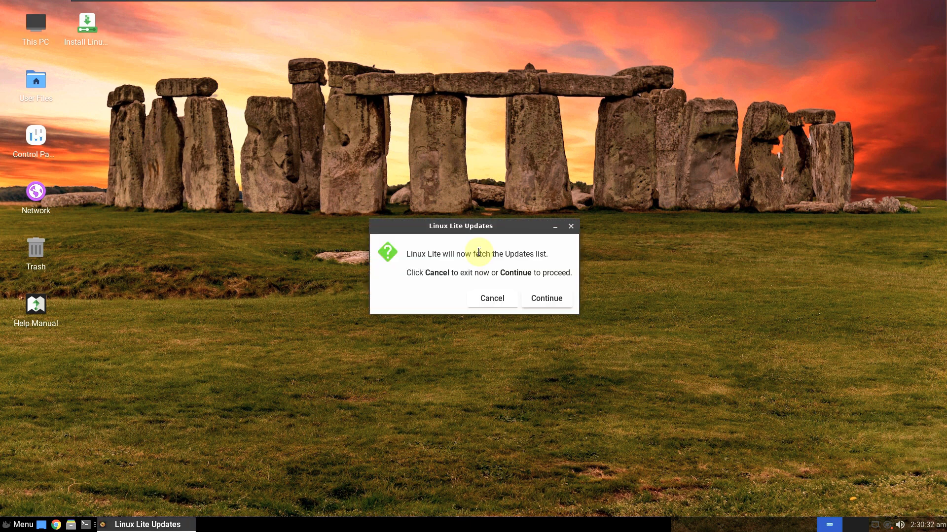
pyautogui.click(506, 304)
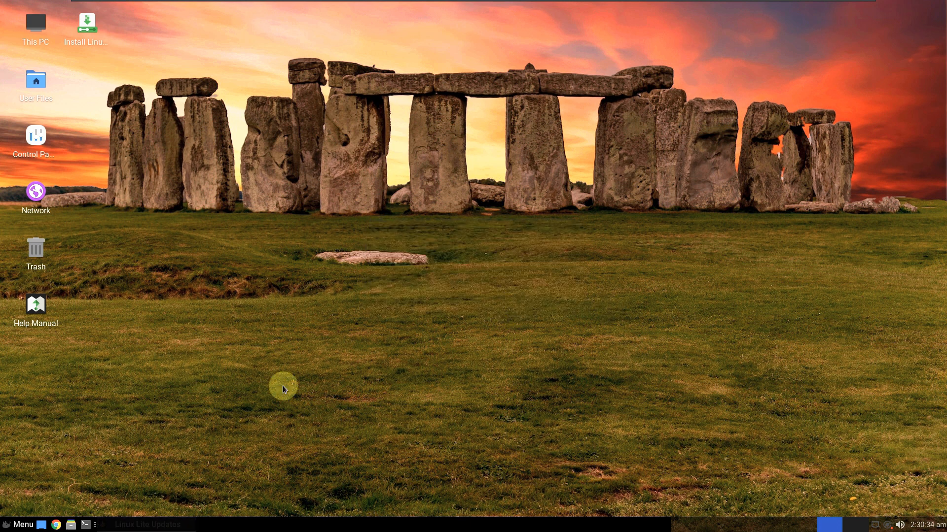
# Step: Bring up the session log-out options and choose to end the live session
pyautogui.press('super')
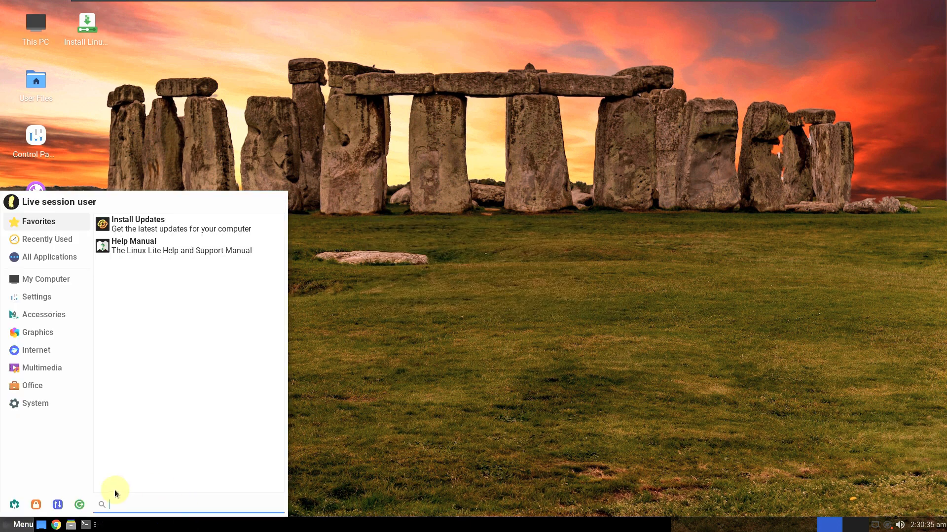
pyautogui.click(77, 506)
pyautogui.click(527, 220)
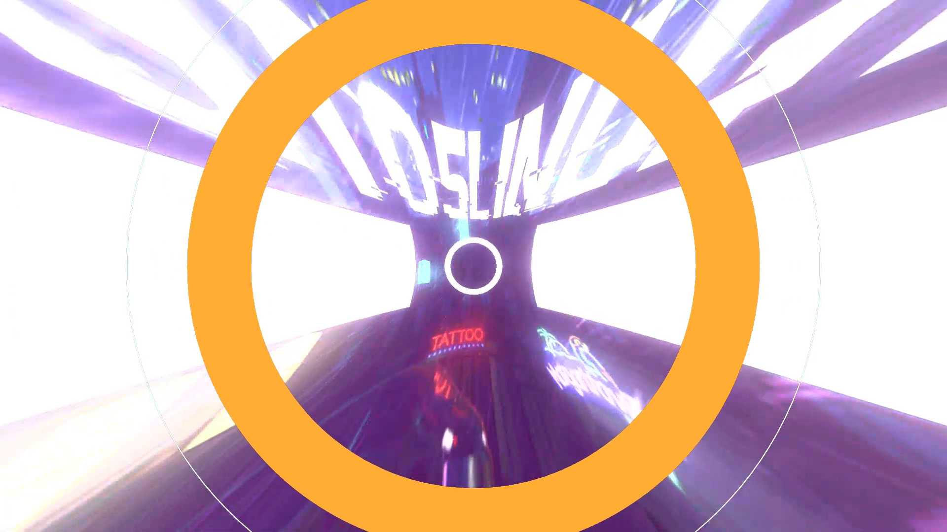